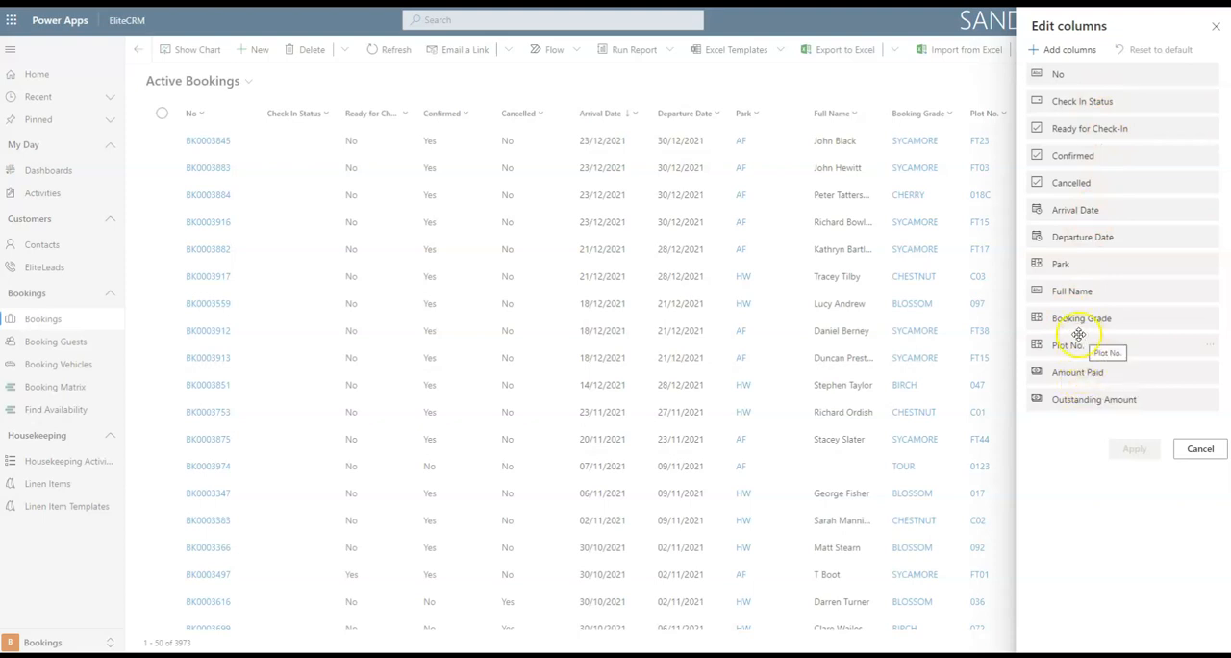
Reorder the Active Bookings columns so Amount Paid, Outstanding Amount, Booking Grade and Plot No. follow No, with Confirmed after Park, and apply.
left_click_drag(1089, 372, 1119, 96)
left_click_drag(1099, 388, 1099, 127)
left_click_drag(1098, 399, 1090, 155)
left_click_drag(1086, 395, 1086, 155)
left_click_drag(1086, 264, 1091, 371)
left_click(1125, 446)
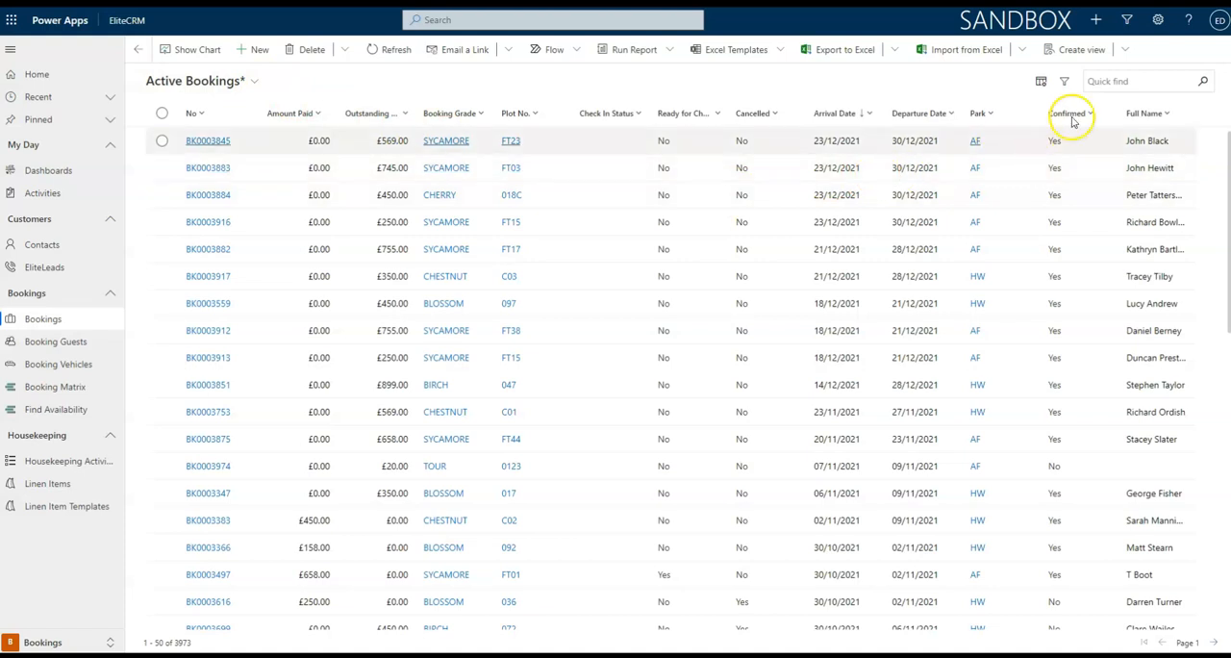
Save the customised layout as a new view named My Bookings and check it in the list of views.
left_click(1129, 51)
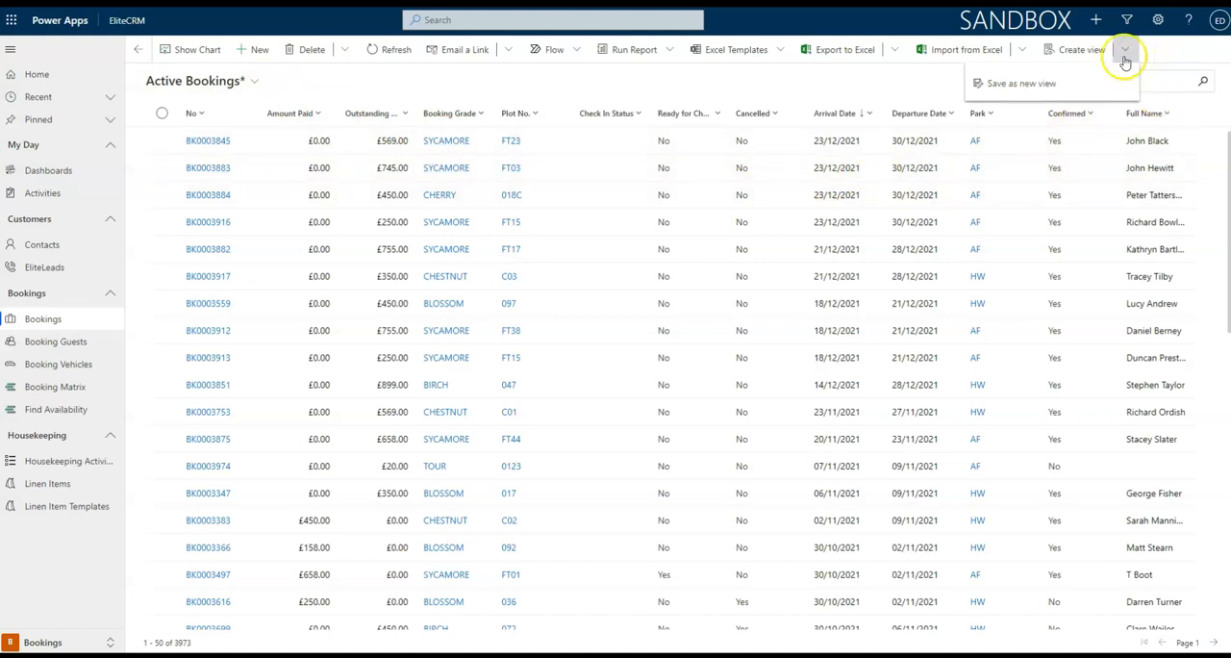
left_click(1024, 85)
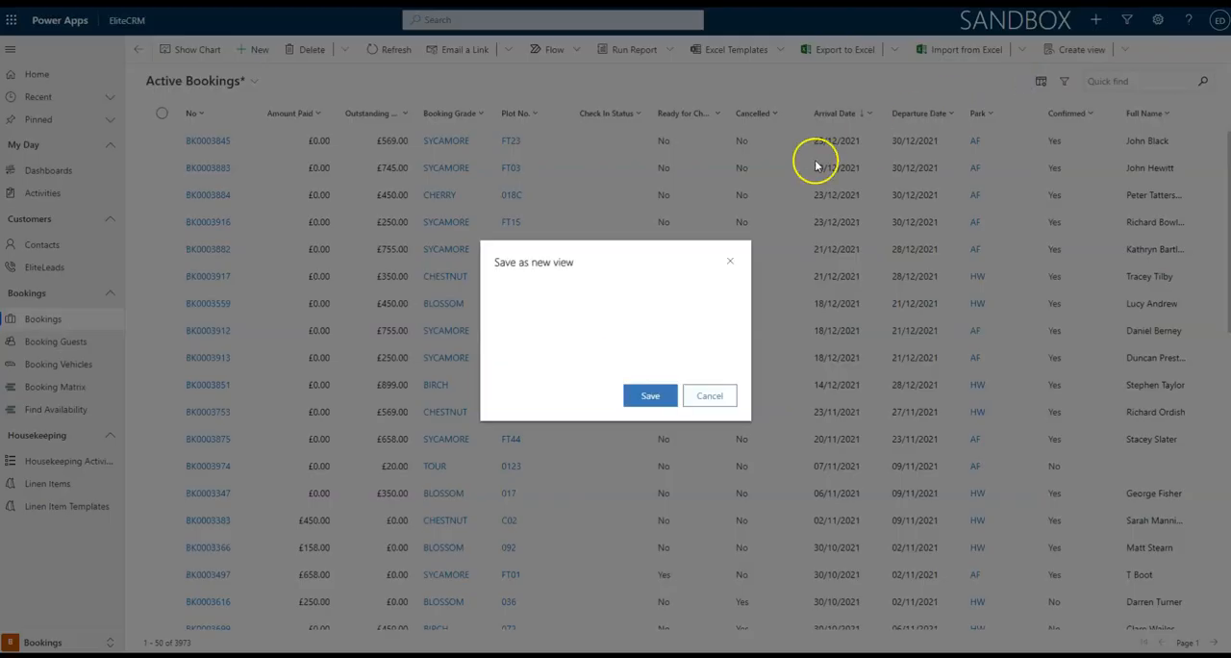
left_click(688, 305)
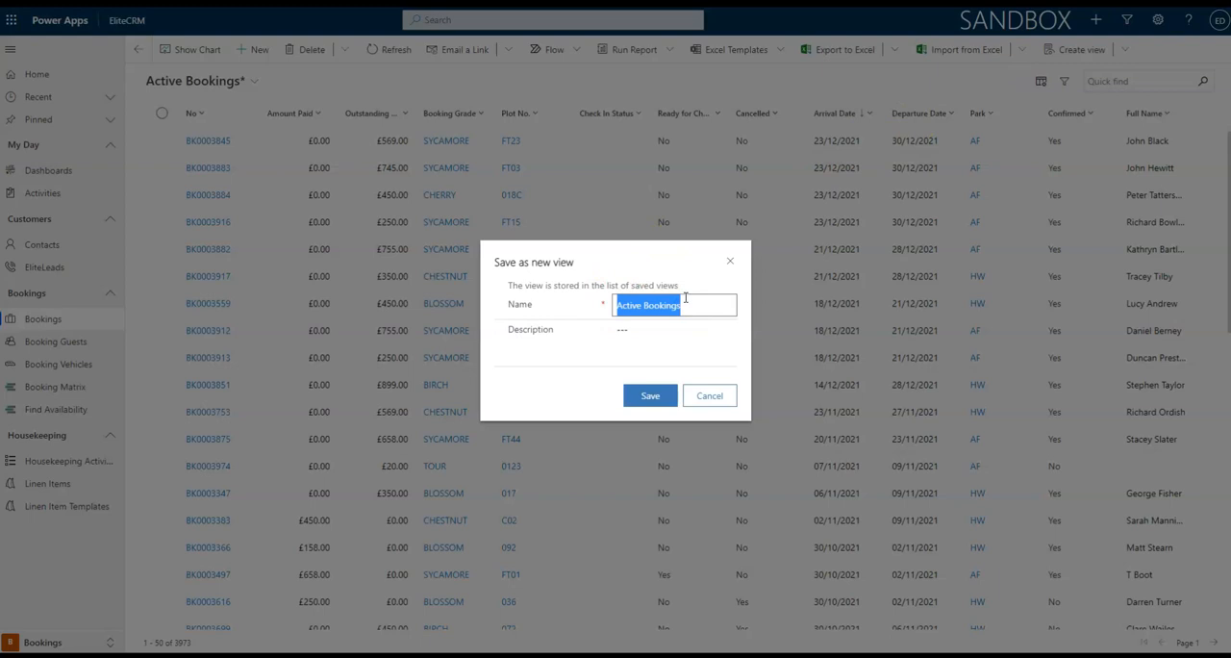
type("My")
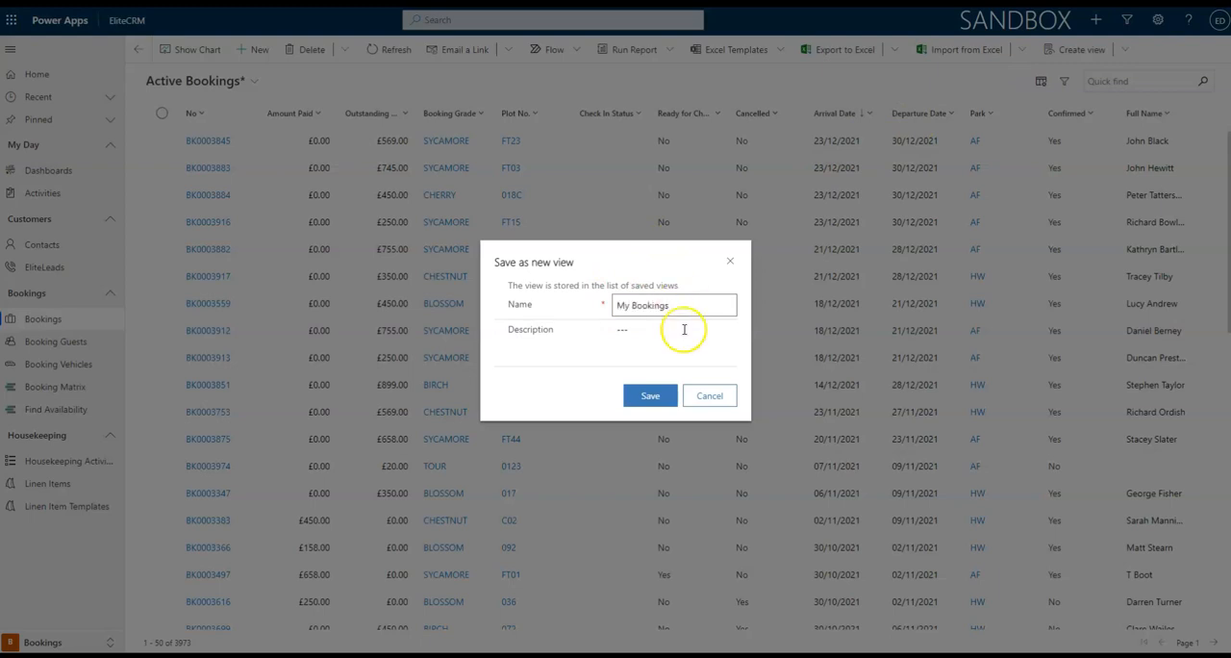
left_click(650, 395)
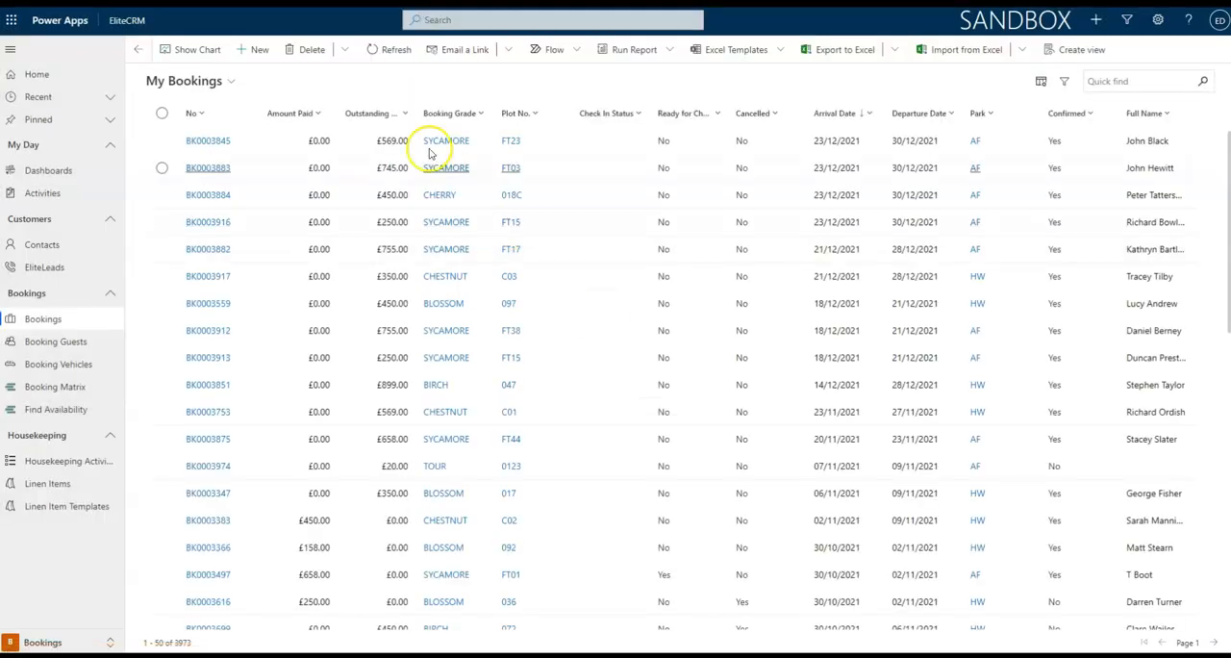
left_click(214, 83)
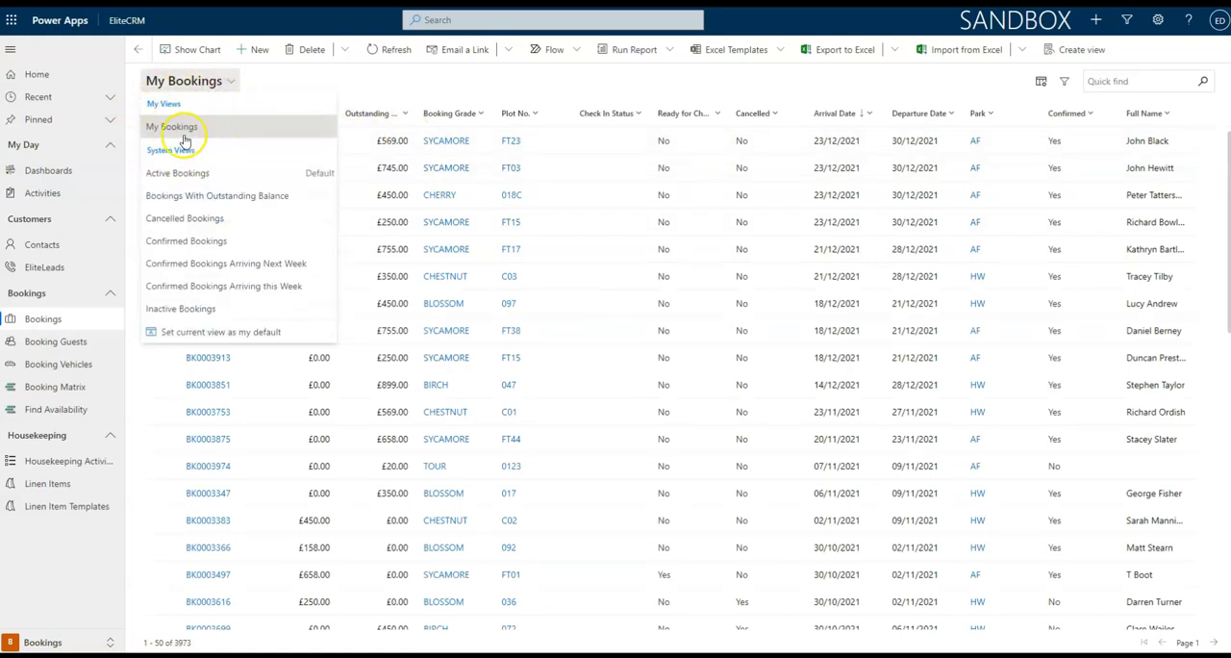
left_click(358, 81)
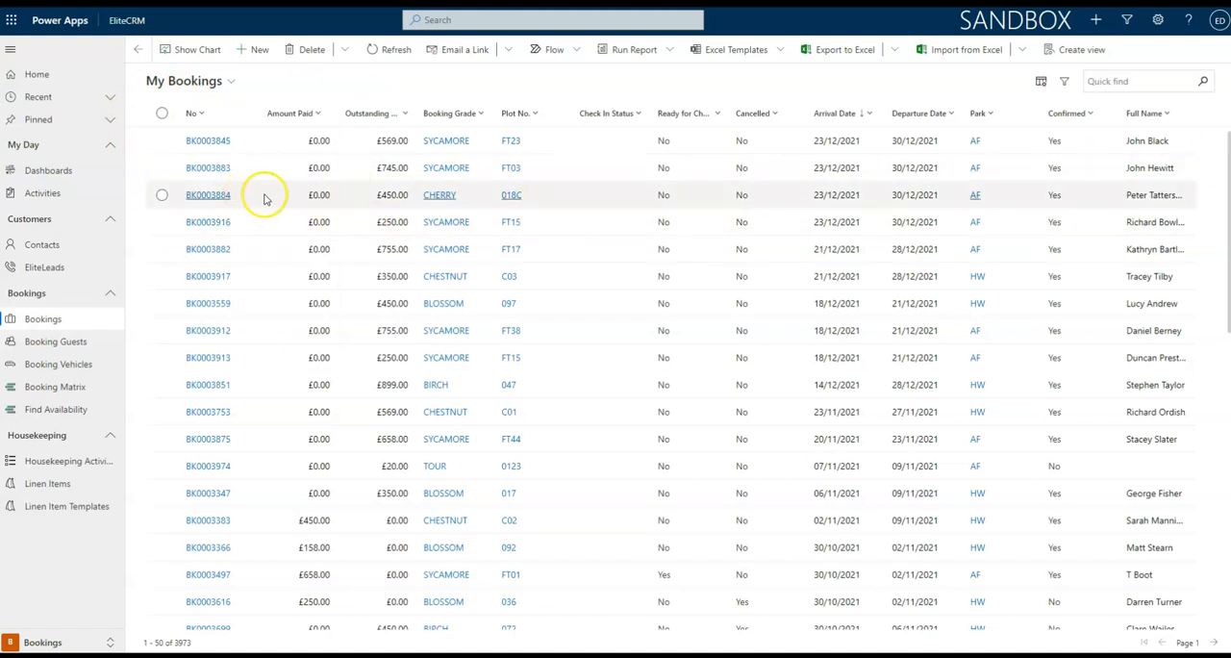
Reorder the My Bookings columns to place Park and Confirmed after Booking Grade and Outstanding Amount after Cancelled, and apply.
left_click(1041, 84)
left_click_drag(1074, 345, 1109, 290)
left_click_drag(1064, 370, 1084, 179)
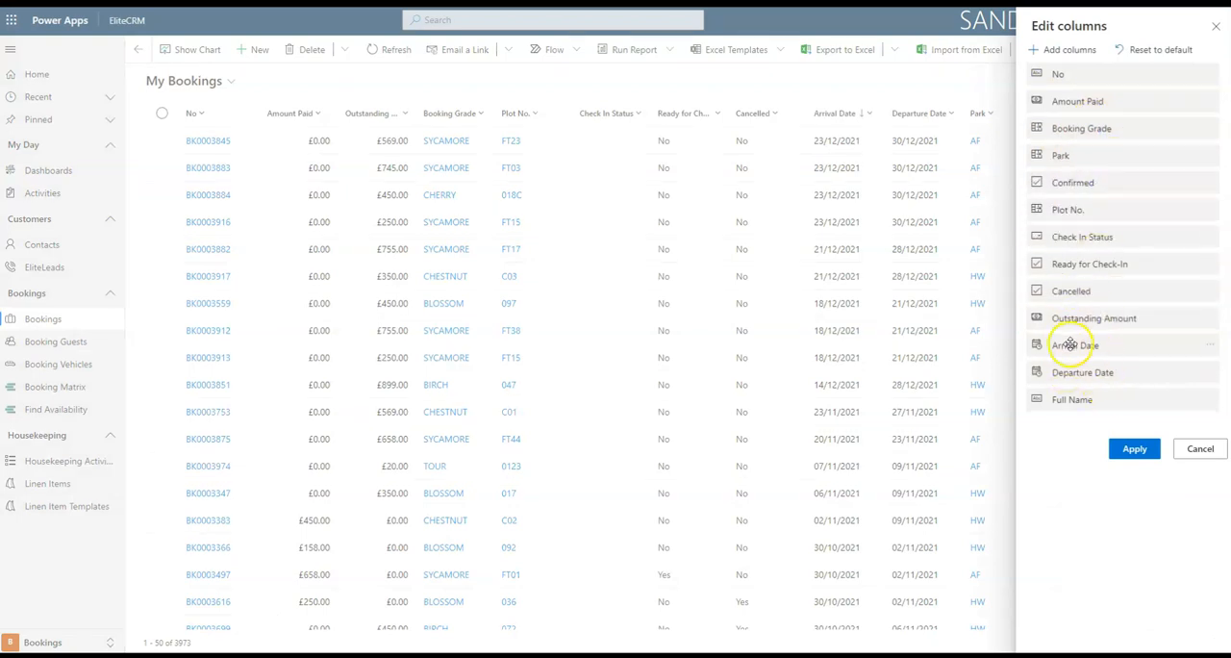
left_click(1133, 448)
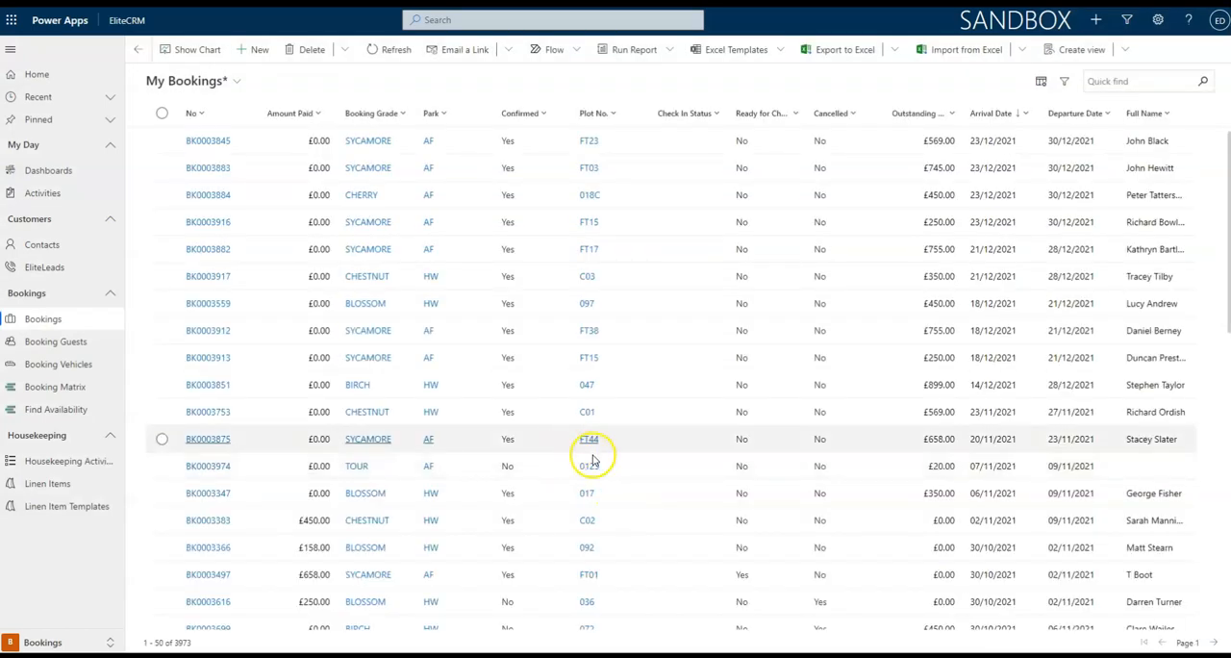
Save the column changes to the current My Bookings view.
left_click(1128, 50)
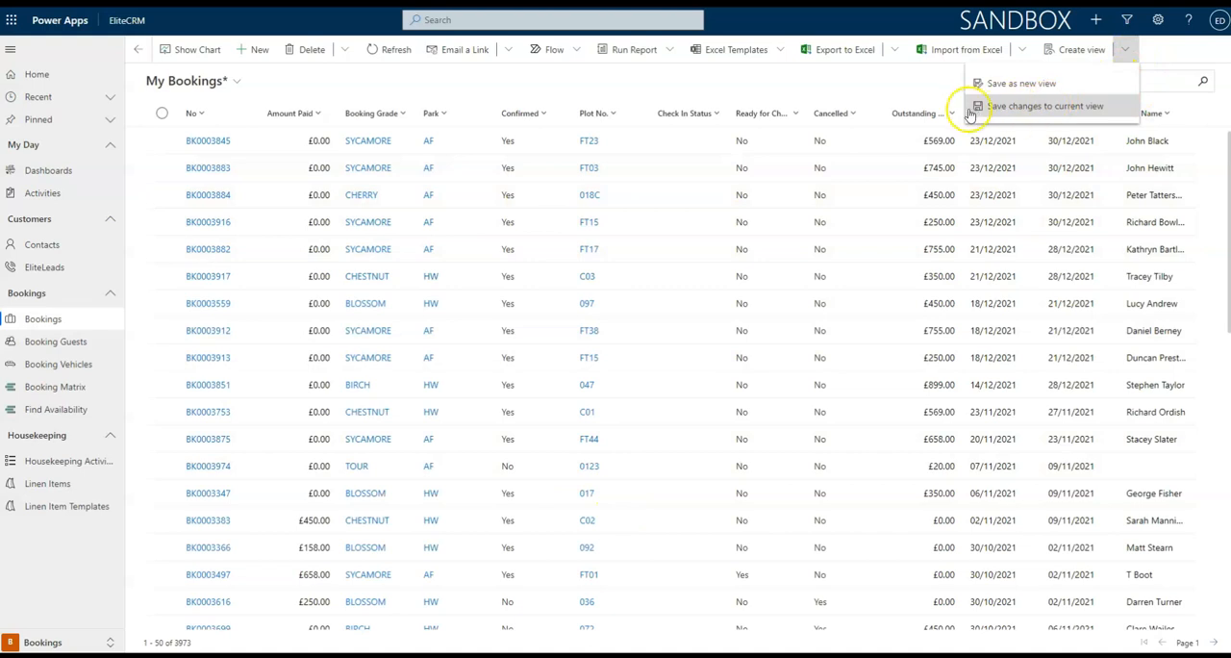
left_click(1063, 105)
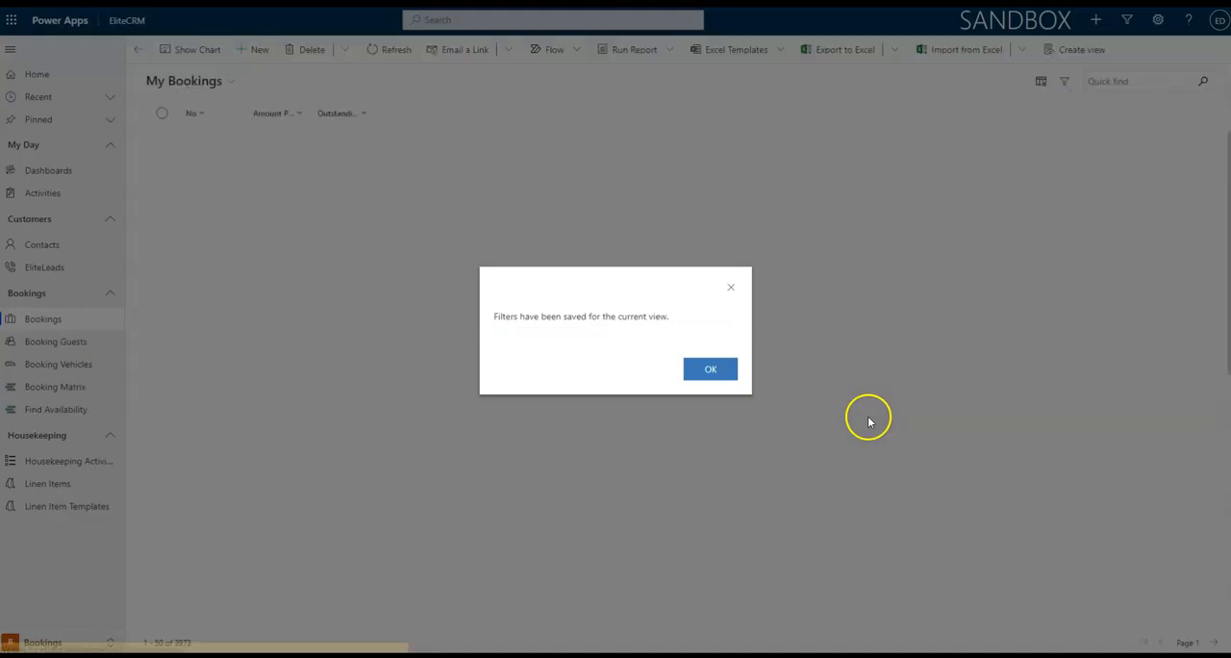
left_click(712, 371)
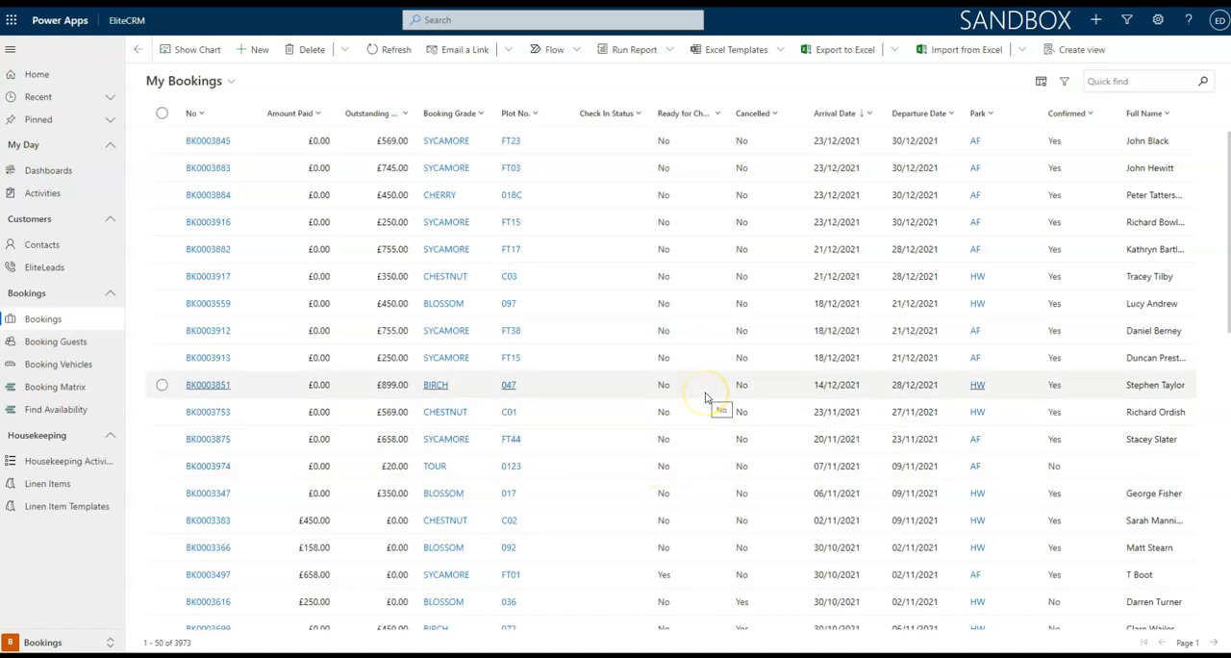
Add the Arrival Date Changed?, Booking Price and Contact columns to My Bookings from the full set of booking fields.
left_click(1040, 81)
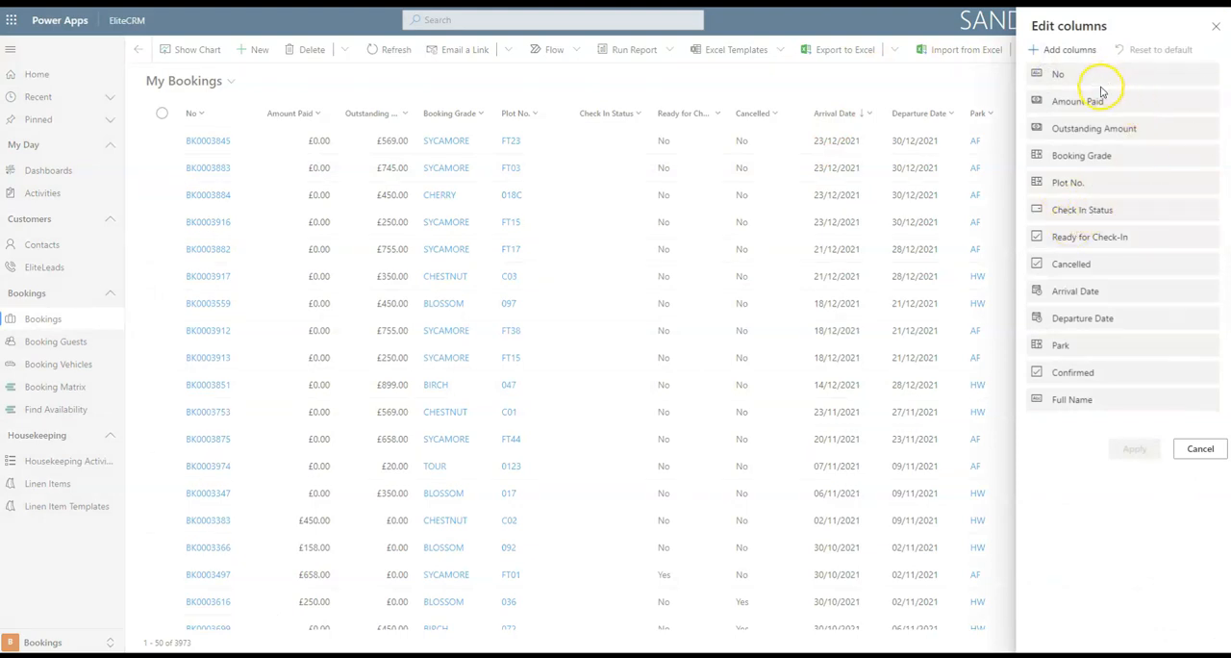
left_click(1071, 50)
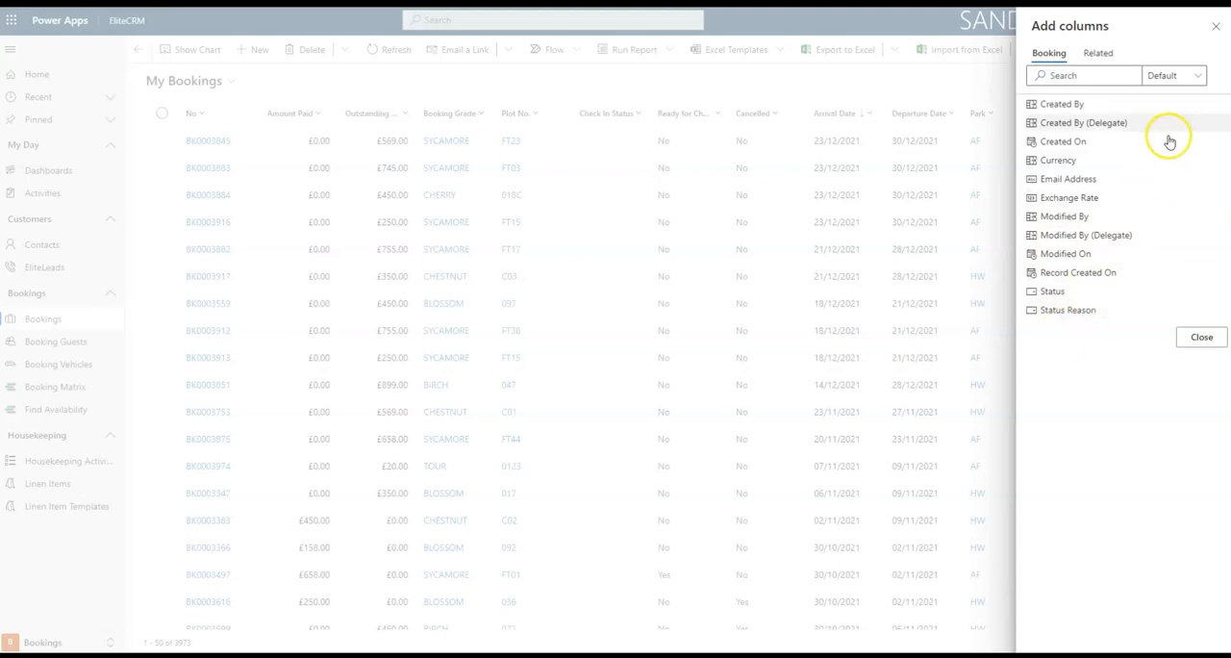
left_click(1200, 79)
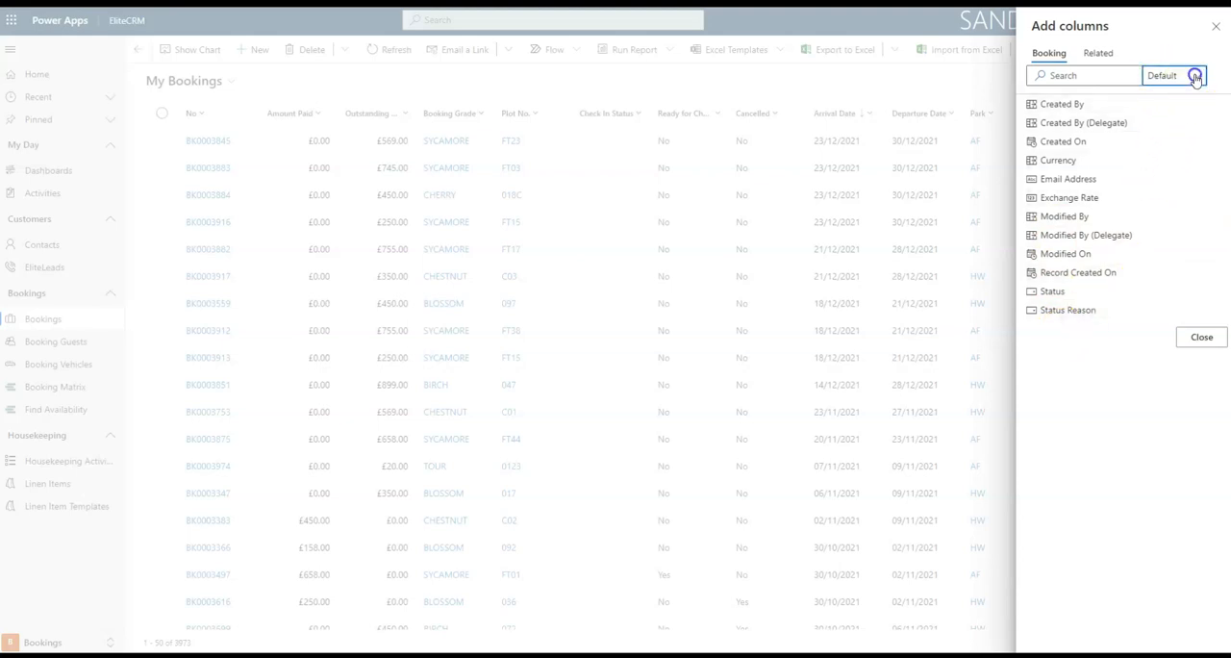
left_click(1160, 121)
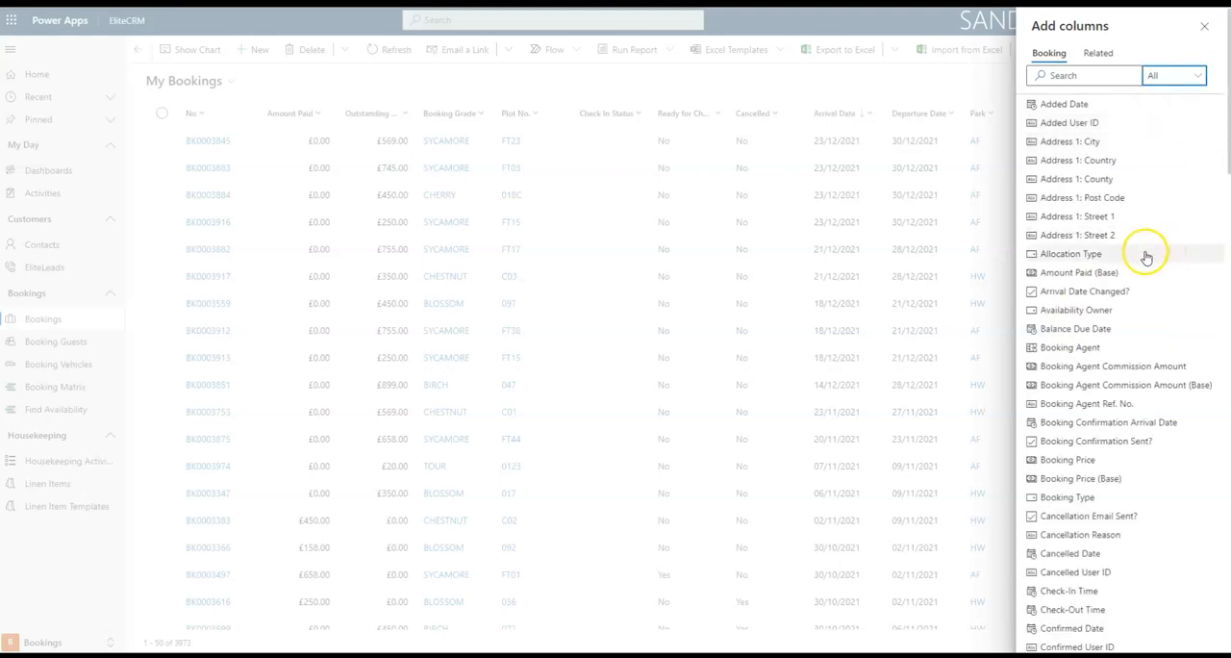
scroll(1144, 252, "down", 8)
scroll(1141, 269, "up", 3)
scroll(1141, 277, "up", 6)
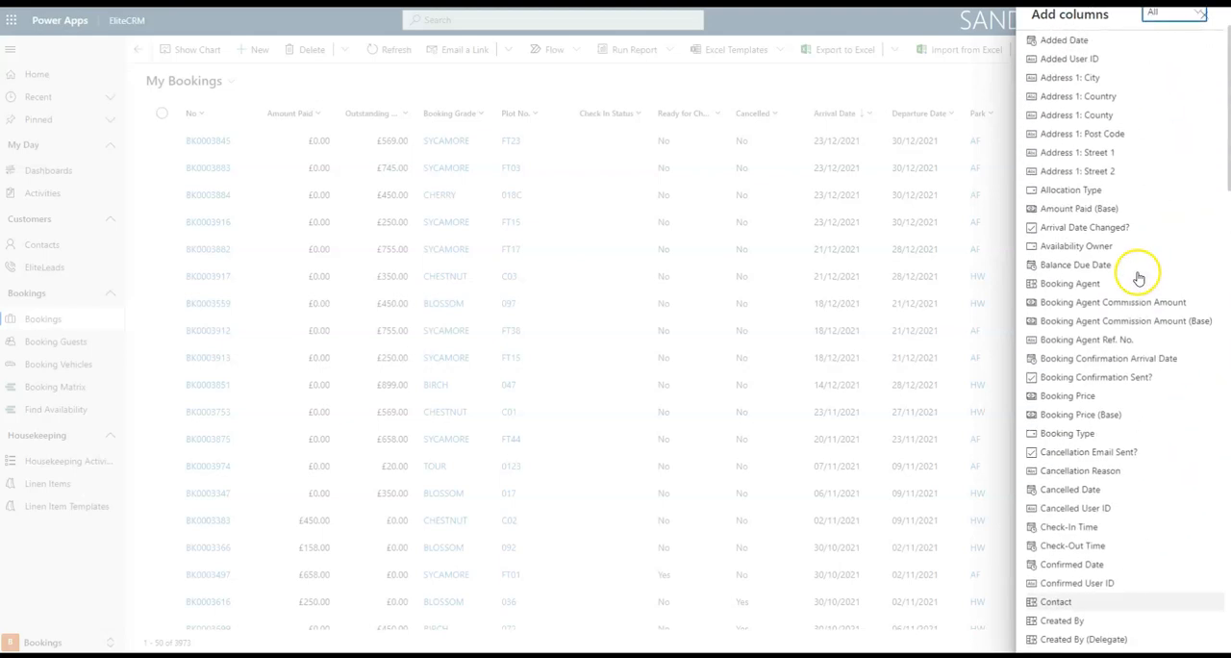
left_click(1086, 292)
left_click(1072, 440)
scroll(1143, 416, "down", 5)
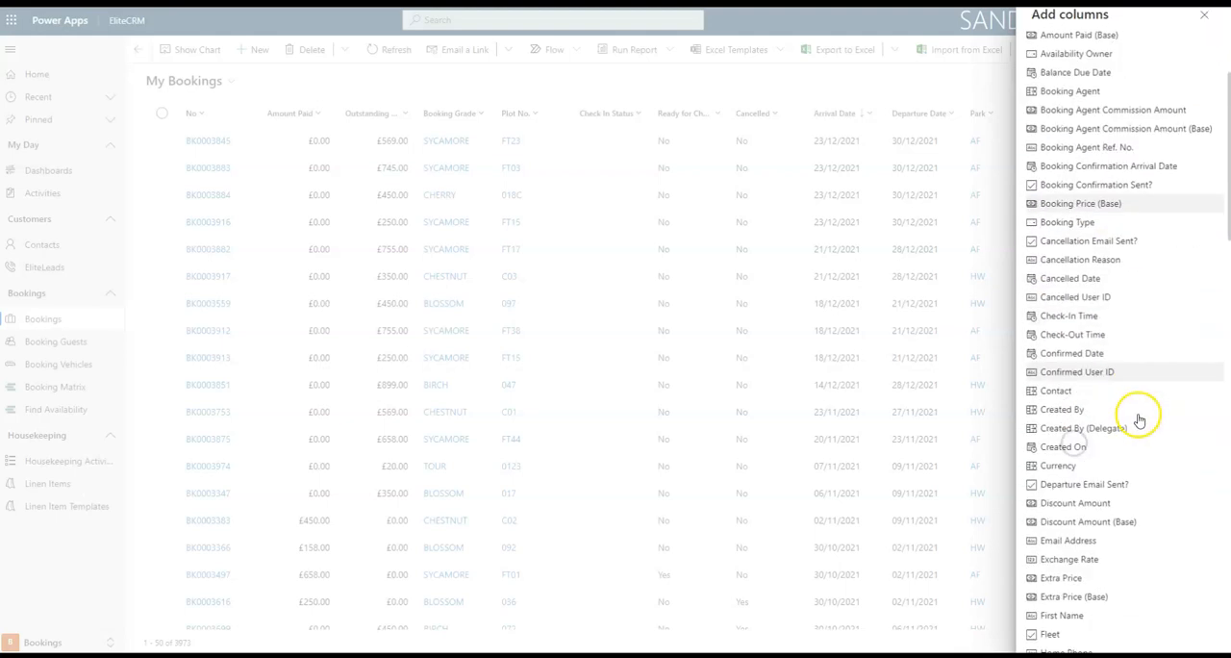
left_click(1065, 366)
Add the Home Phone, Hoseasons Booking ID, Hoseasons SA Tagged and Lead columns, apply the selection and view the new columns.
scroll(1077, 433, "down", 2)
scroll(1077, 414, "down", 3)
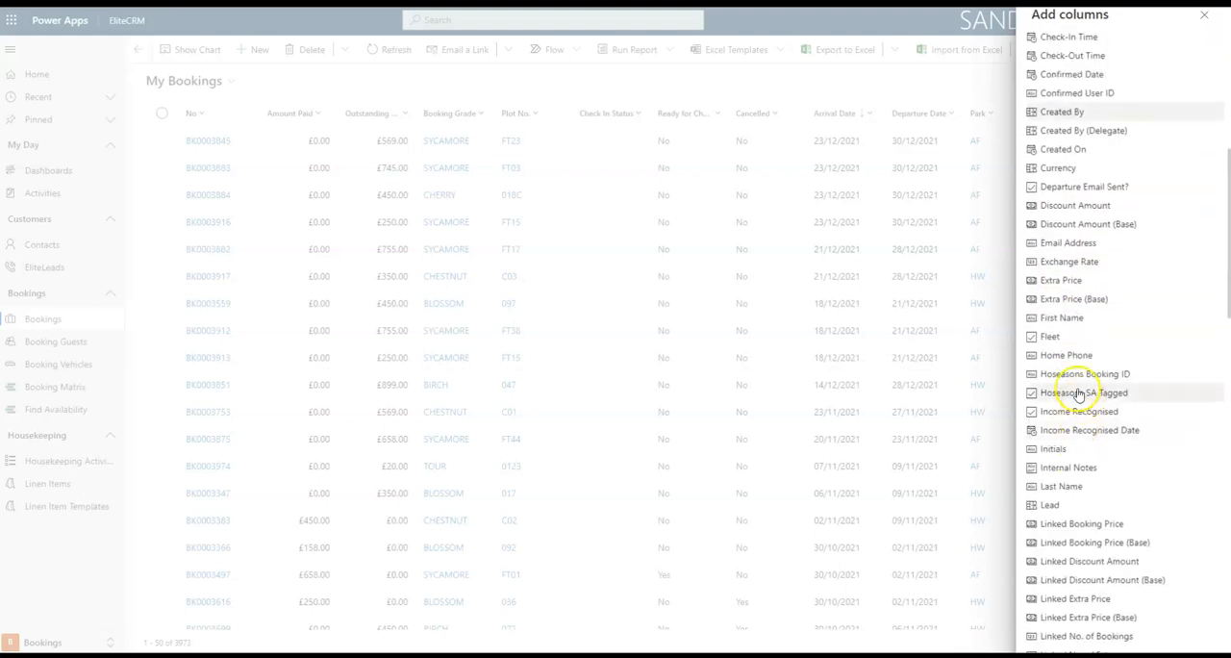
left_click(1071, 352)
left_click(1074, 355)
left_click(1072, 355)
left_click(1077, 448)
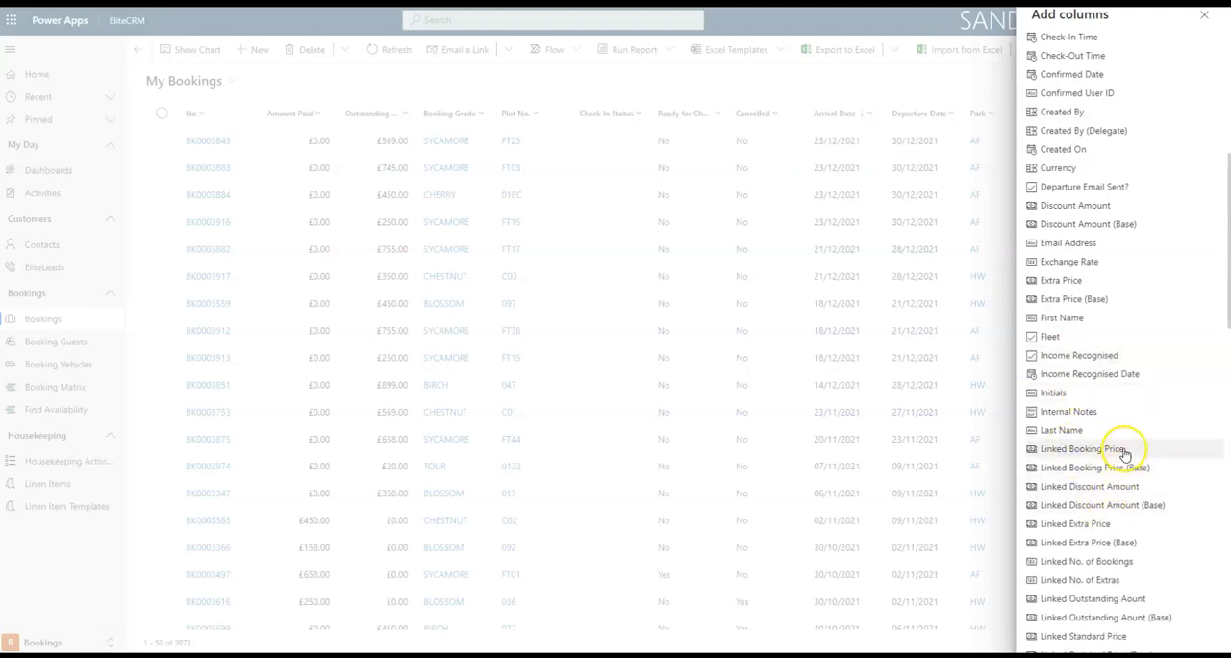
scroll(1125, 452, "up", 5)
scroll(1120, 450, "down", 15)
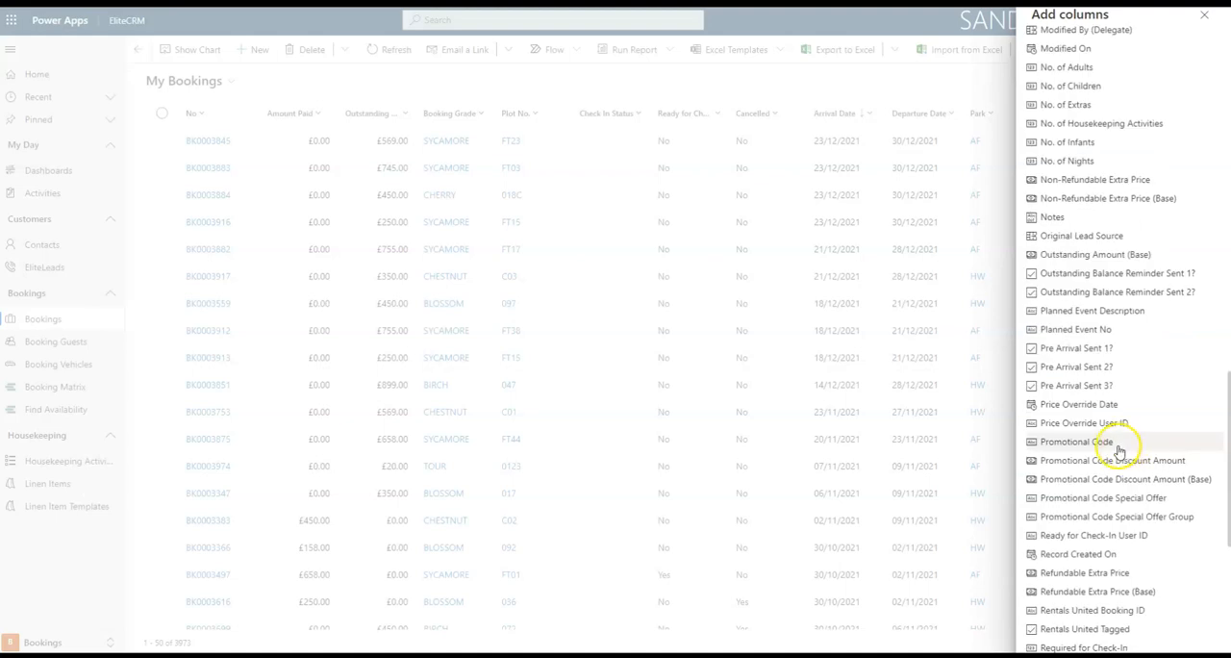
left_click(1175, 640)
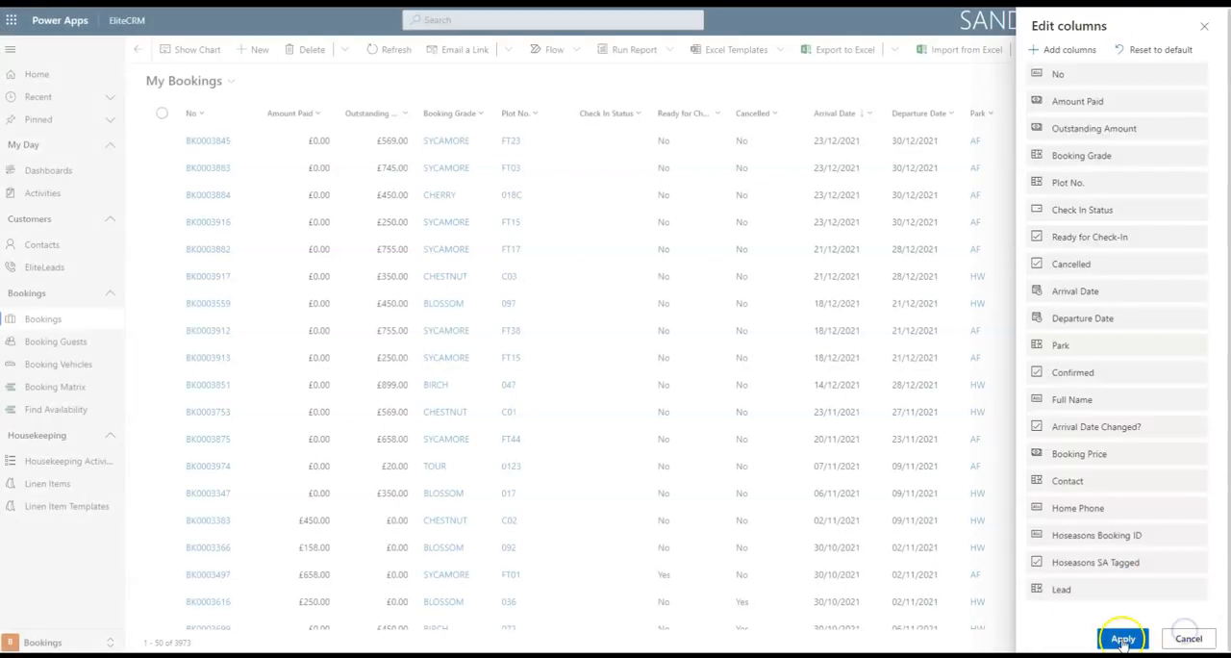
left_click(1119, 635)
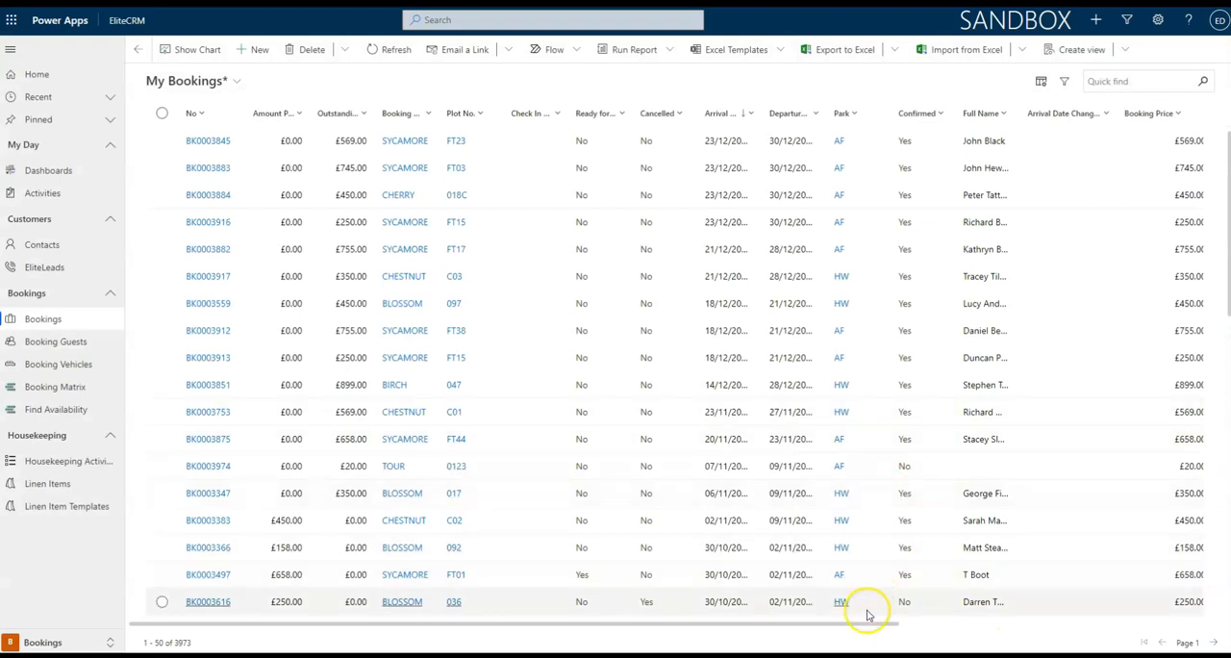
left_click_drag(852, 623, 1190, 559)
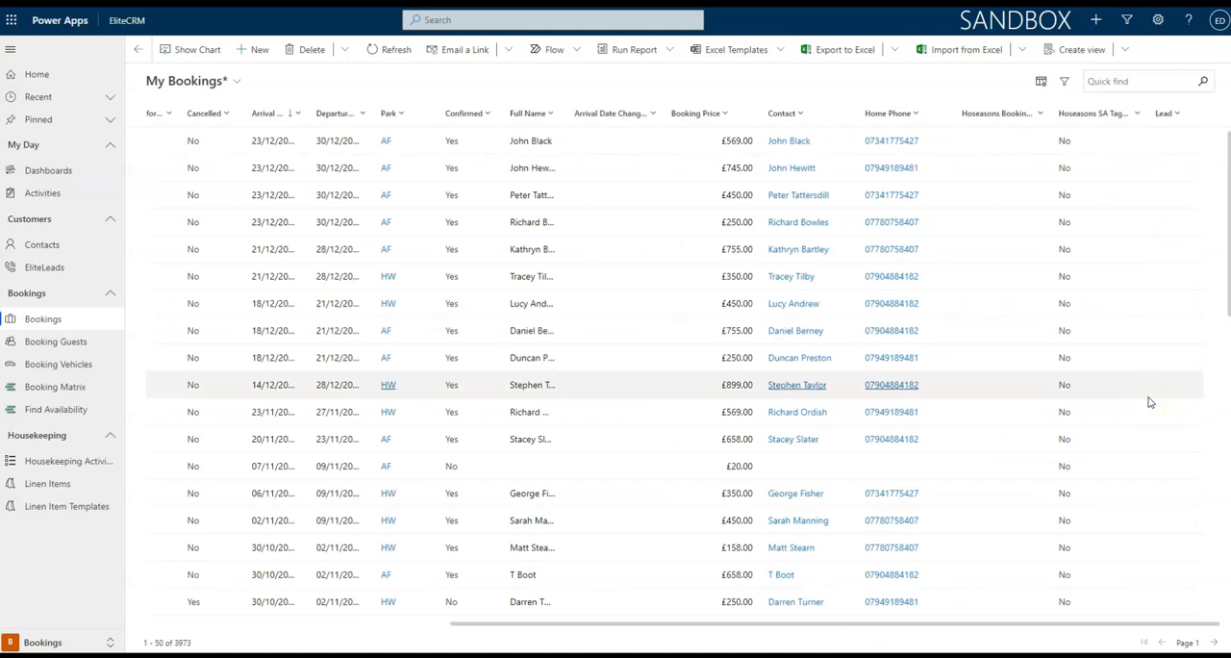
Add the Park Name column from all fields of the related Park table to the view's column list.
left_click(1040, 81)
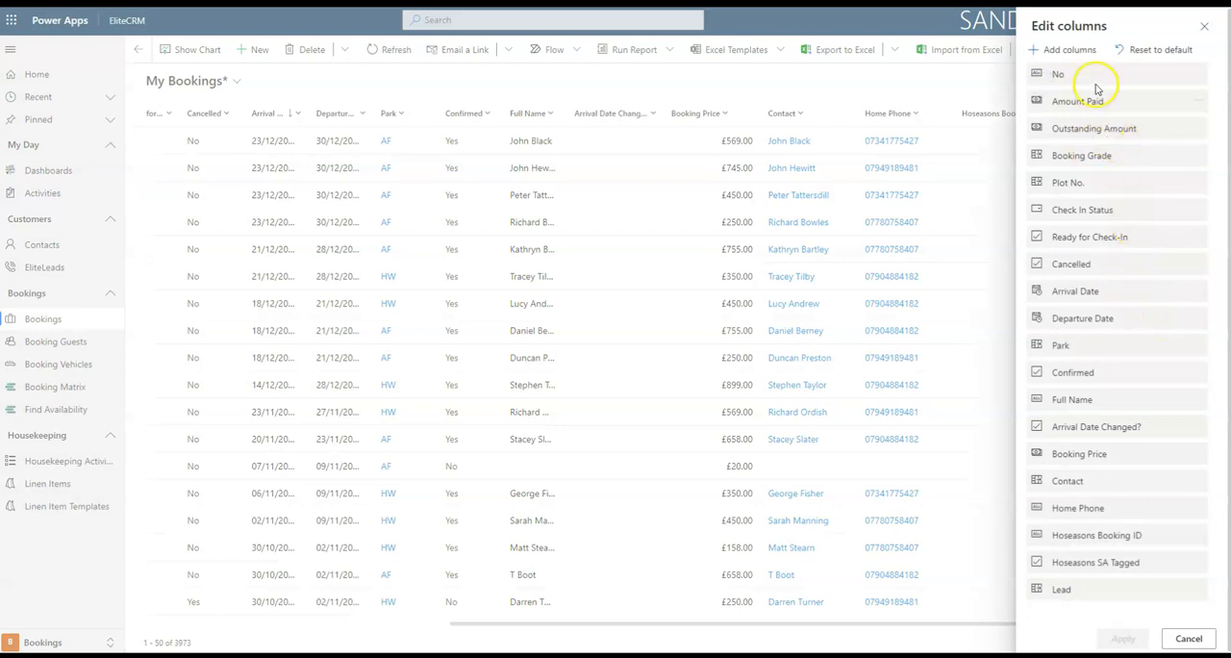
left_click(1069, 51)
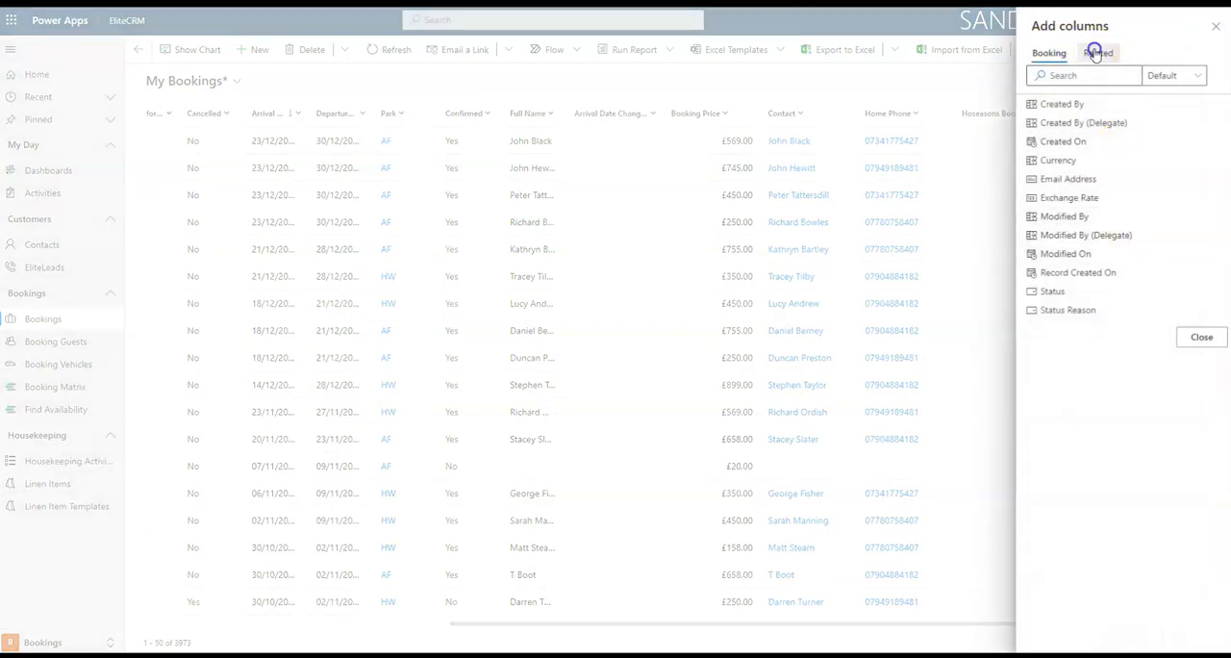
left_click(1096, 53)
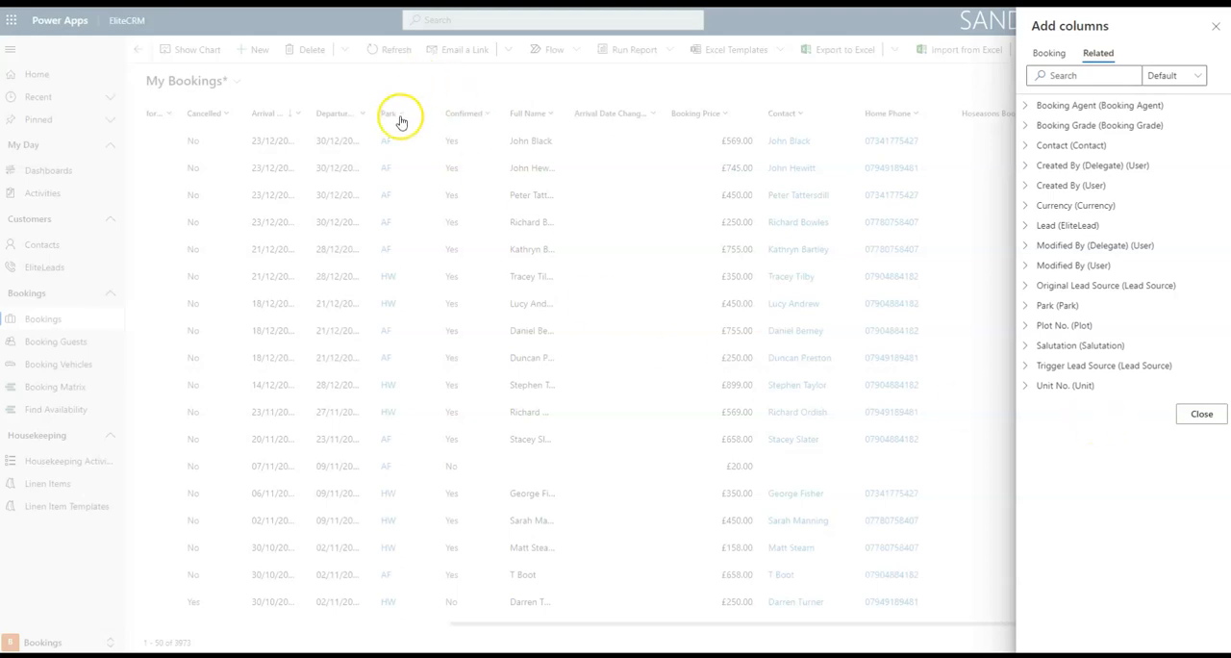
left_click(1029, 303)
left_click(1025, 307)
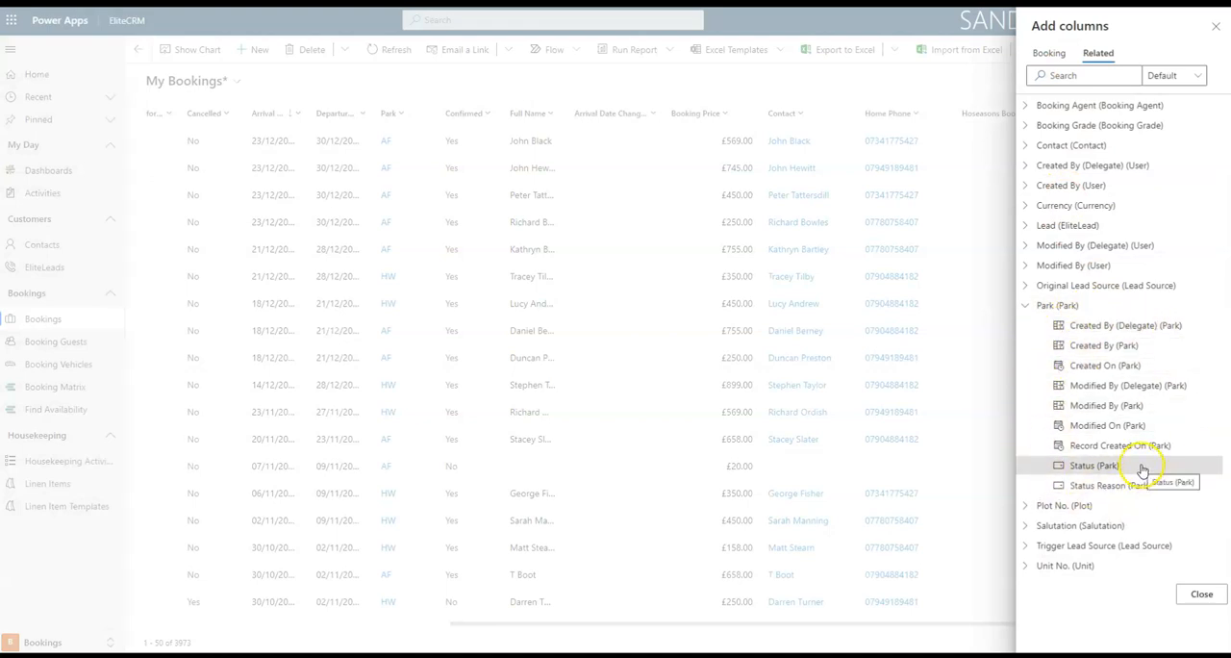
left_click(1189, 76)
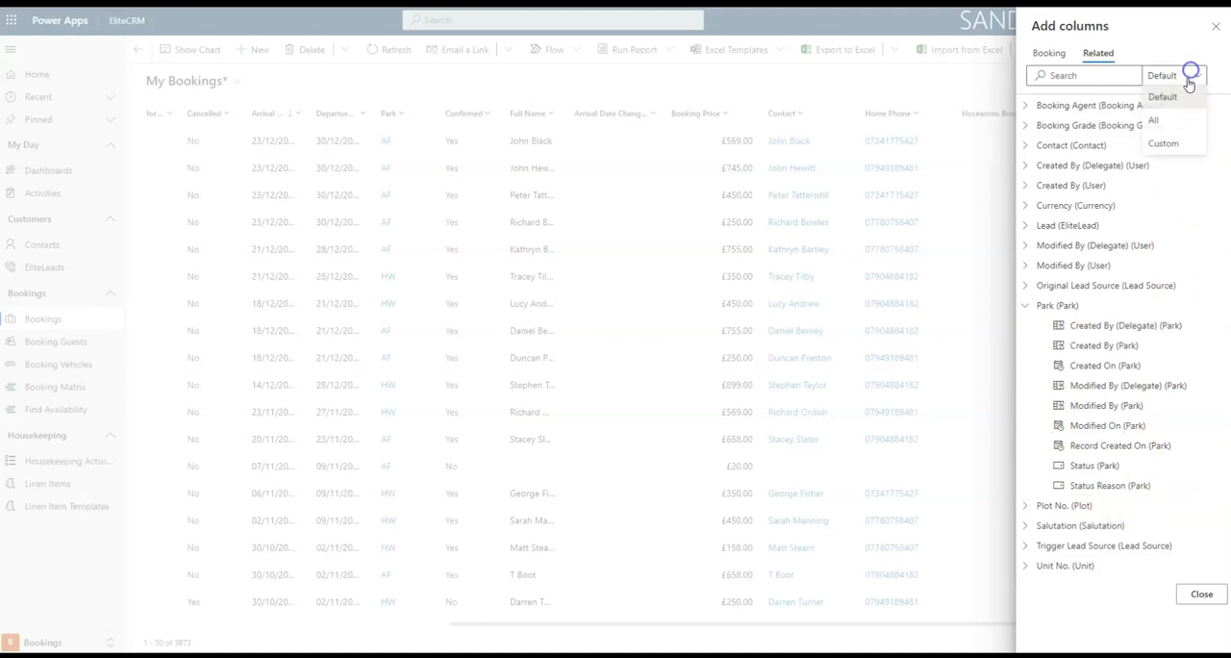
left_click(1169, 121)
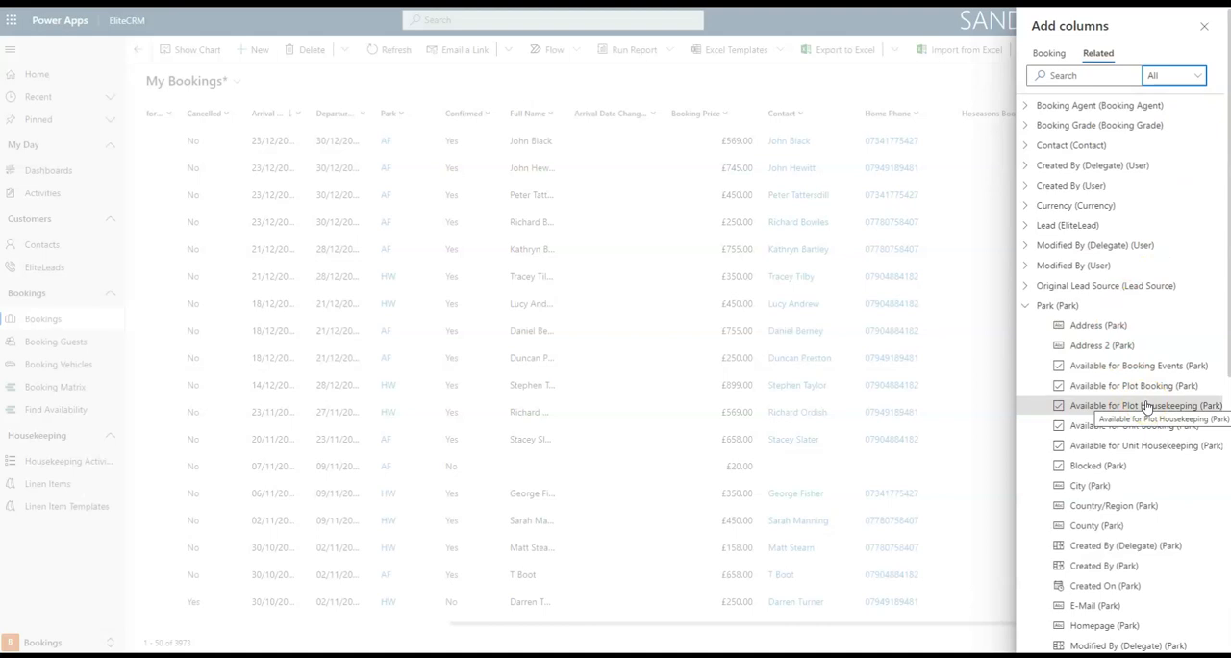
scroll(1146, 407, "down", 1)
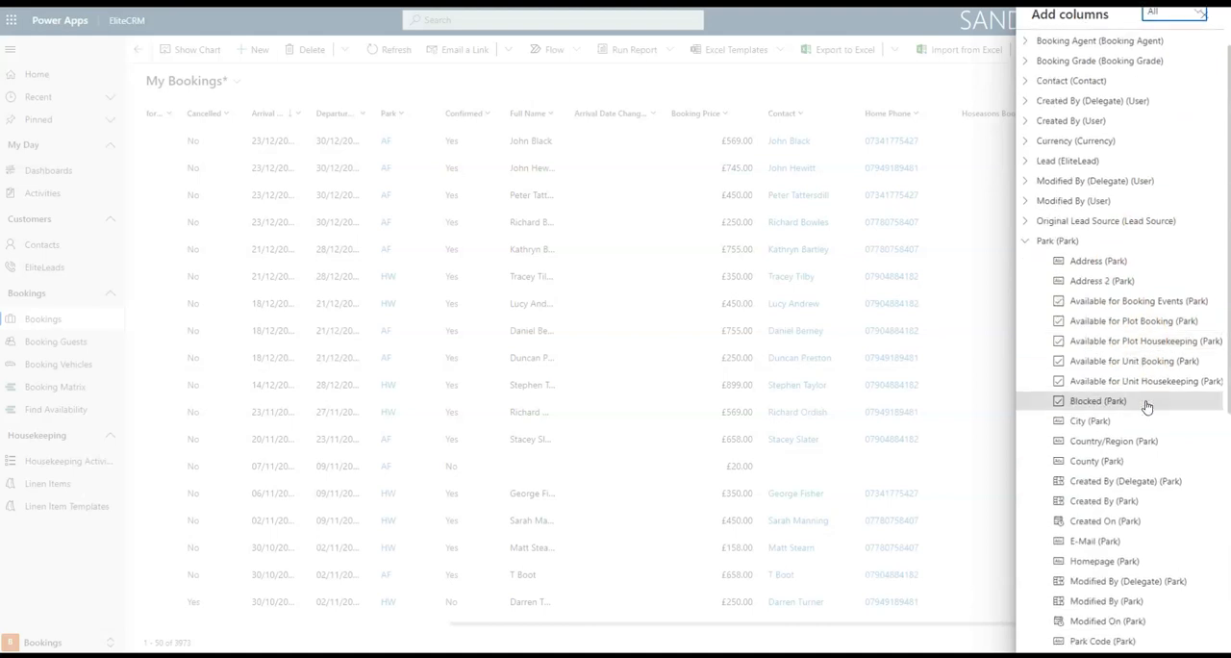
scroll(1146, 407, "down", 3)
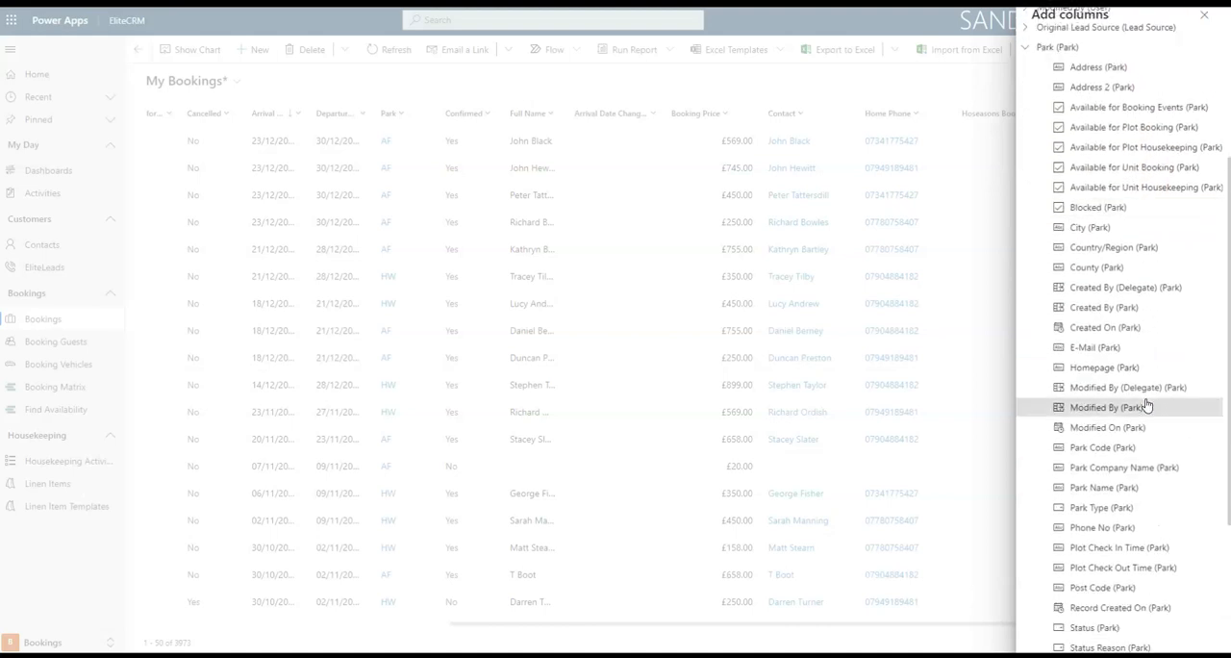
left_click(1127, 489)
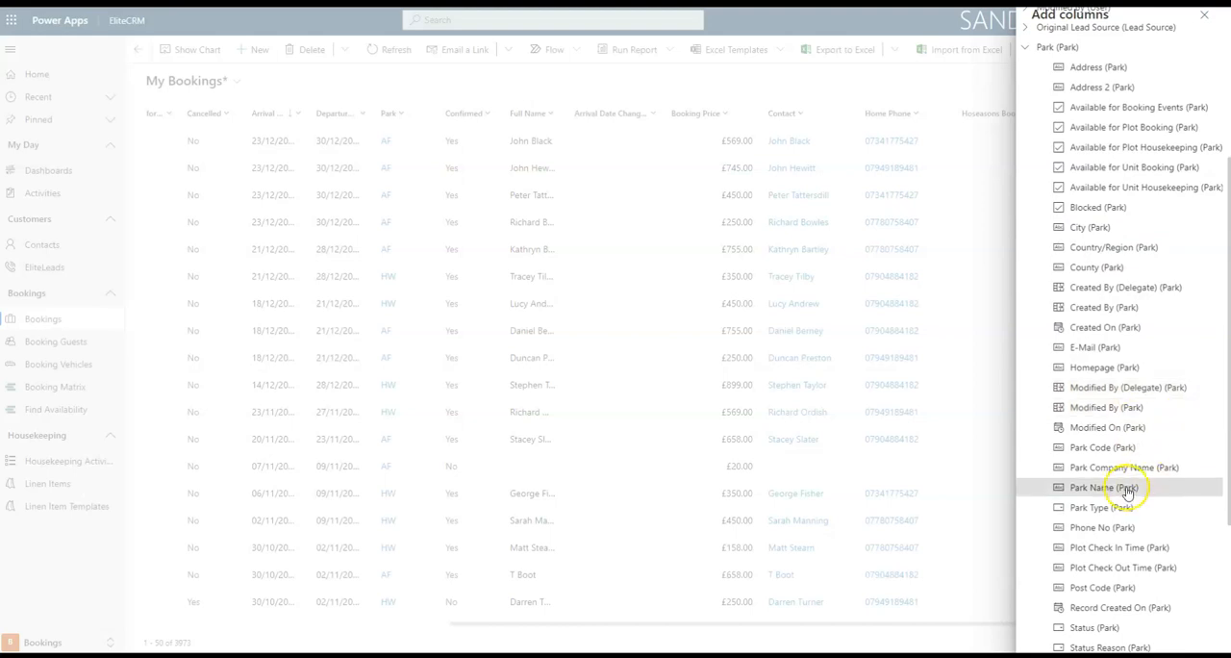
scroll(1212, 505, "down", 3)
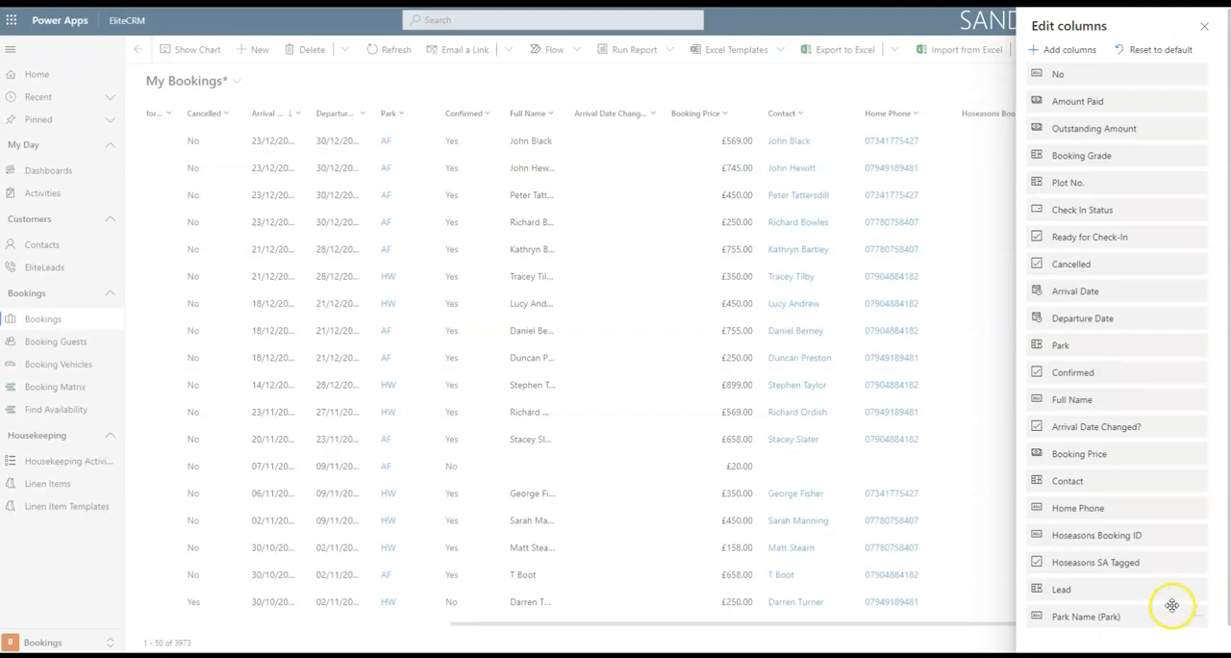
Move the Park Name (Park) column directly below Park, remove the Park column, and apply the column changes.
scroll(1168, 588, "down", 1)
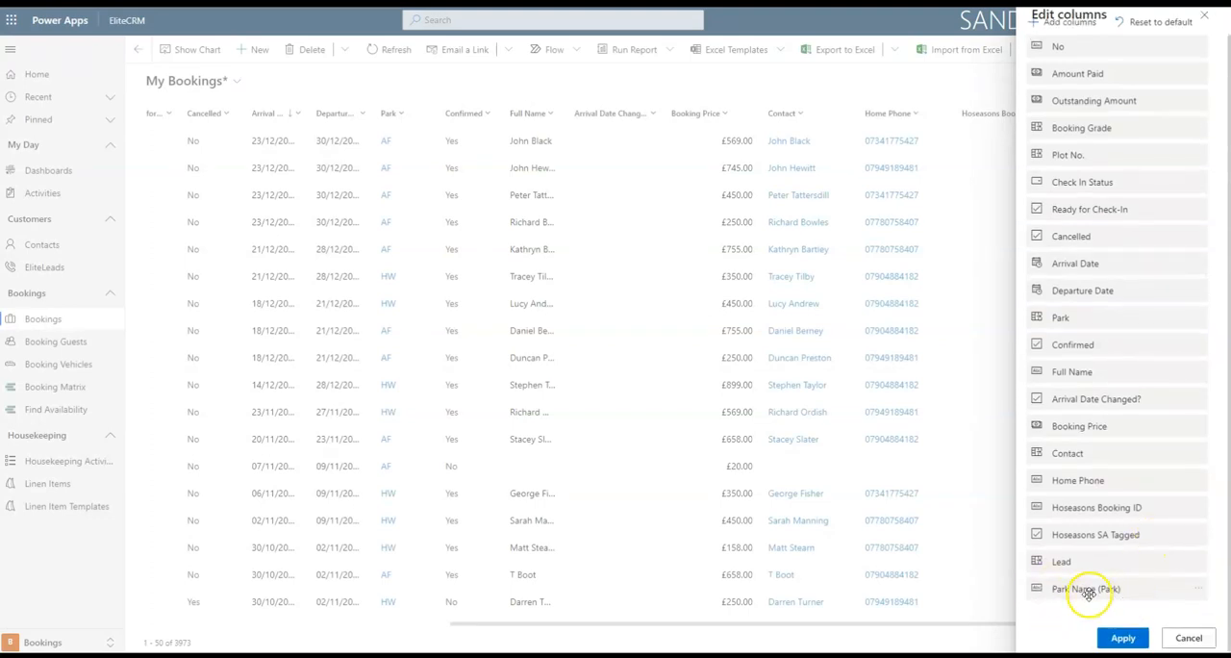
left_click_drag(1088, 593, 1102, 333)
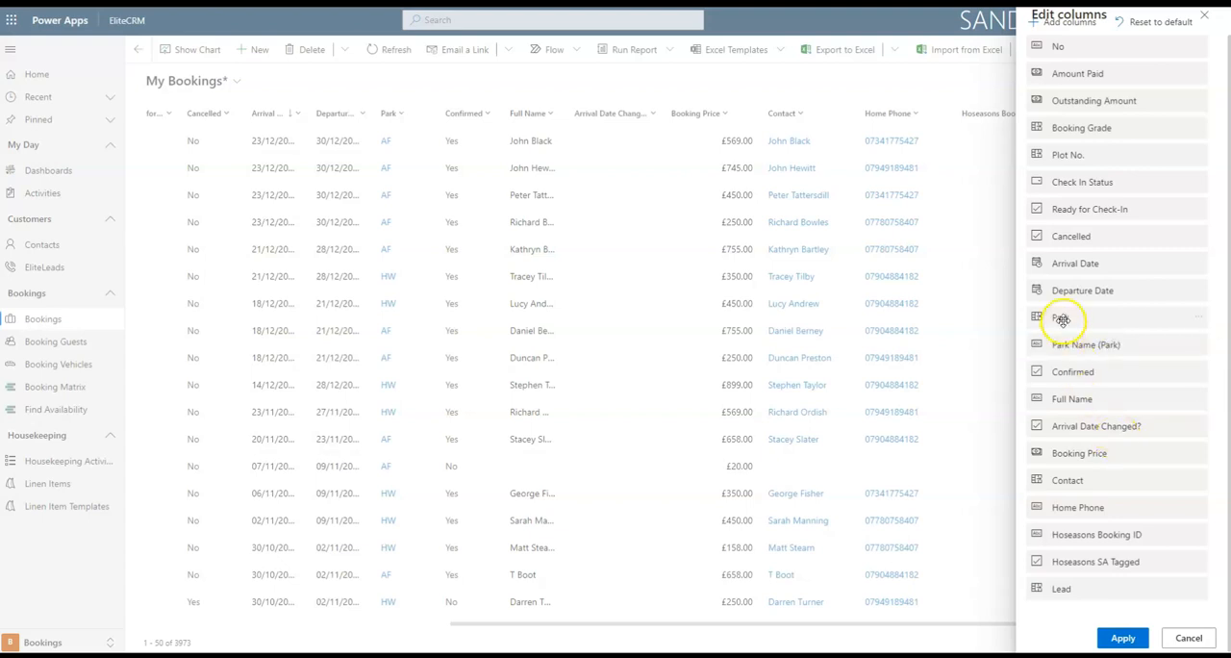
left_click(1200, 320)
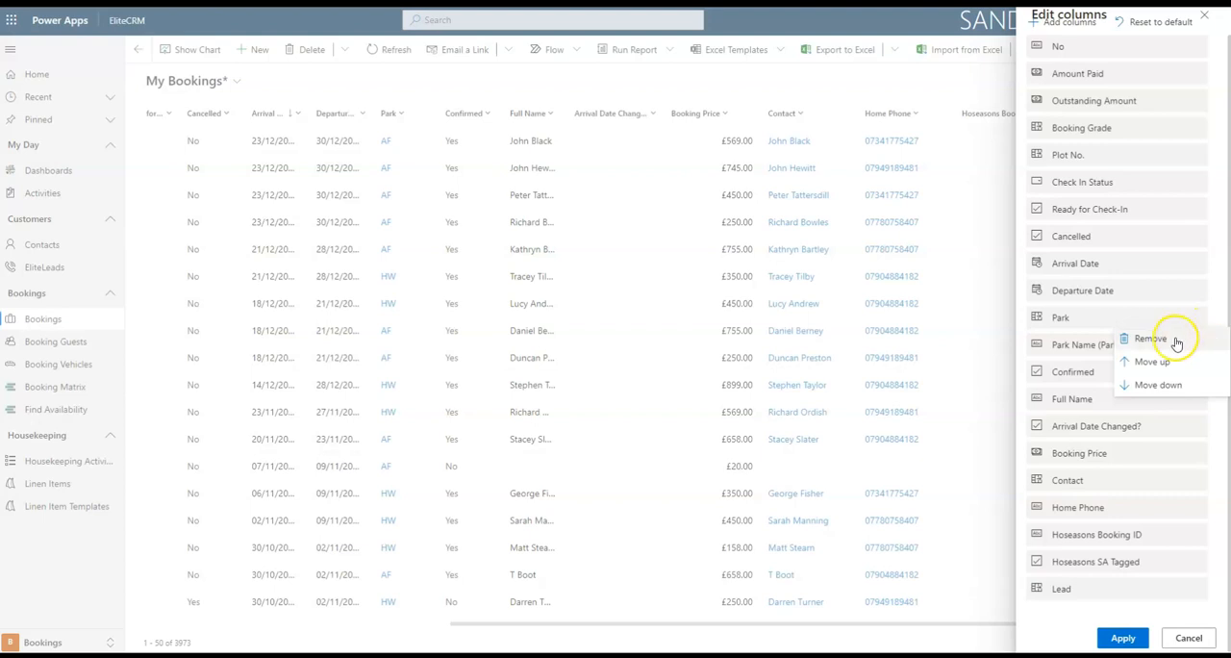
left_click(1175, 343)
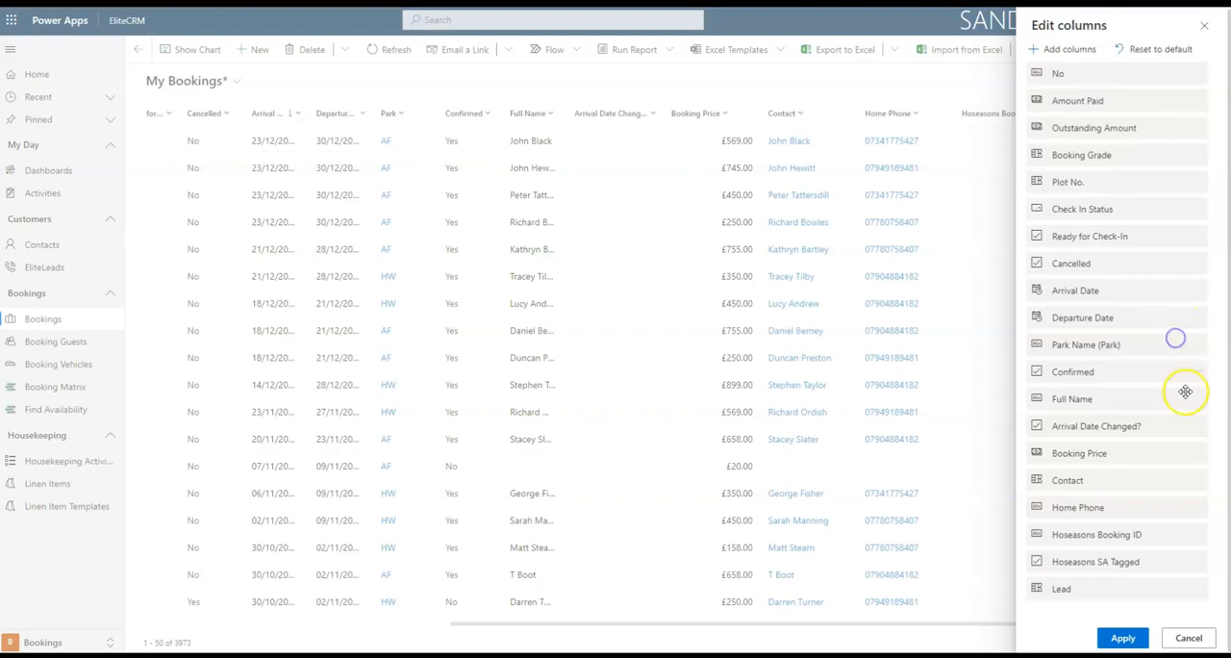
left_click(1122, 640)
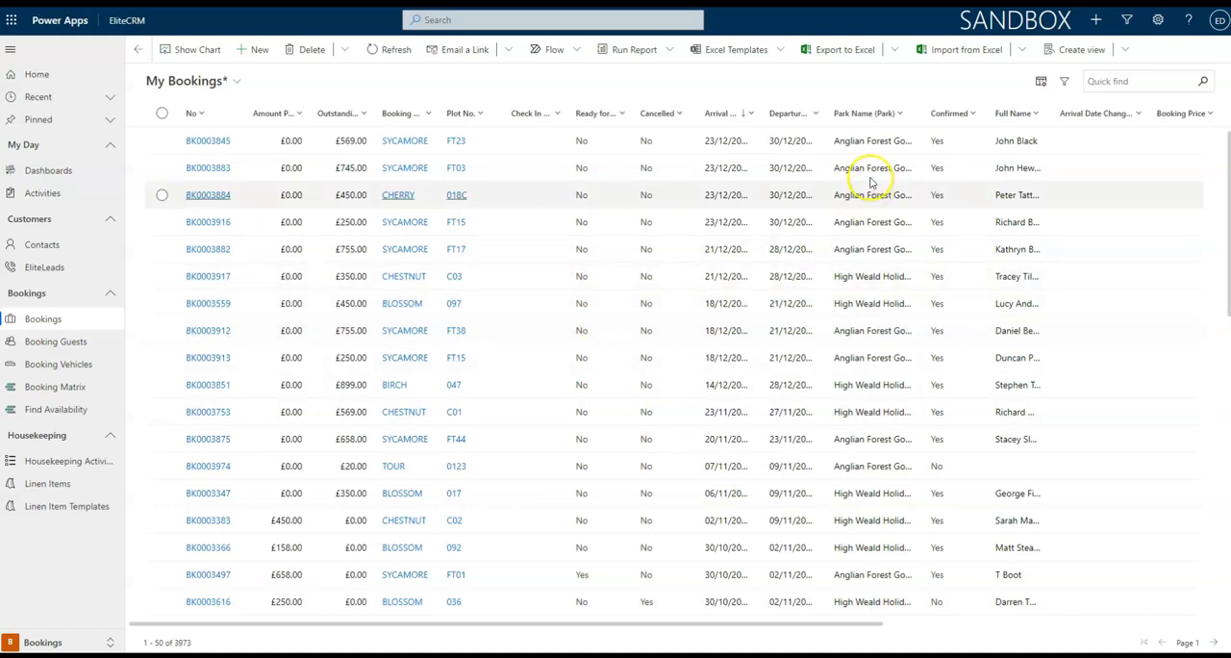
Widen the Park Name (Park), Outstanding Amount, Booking Grade and Departure Date columns in the bookings list.
left_click_drag(919, 113, 1000, 112)
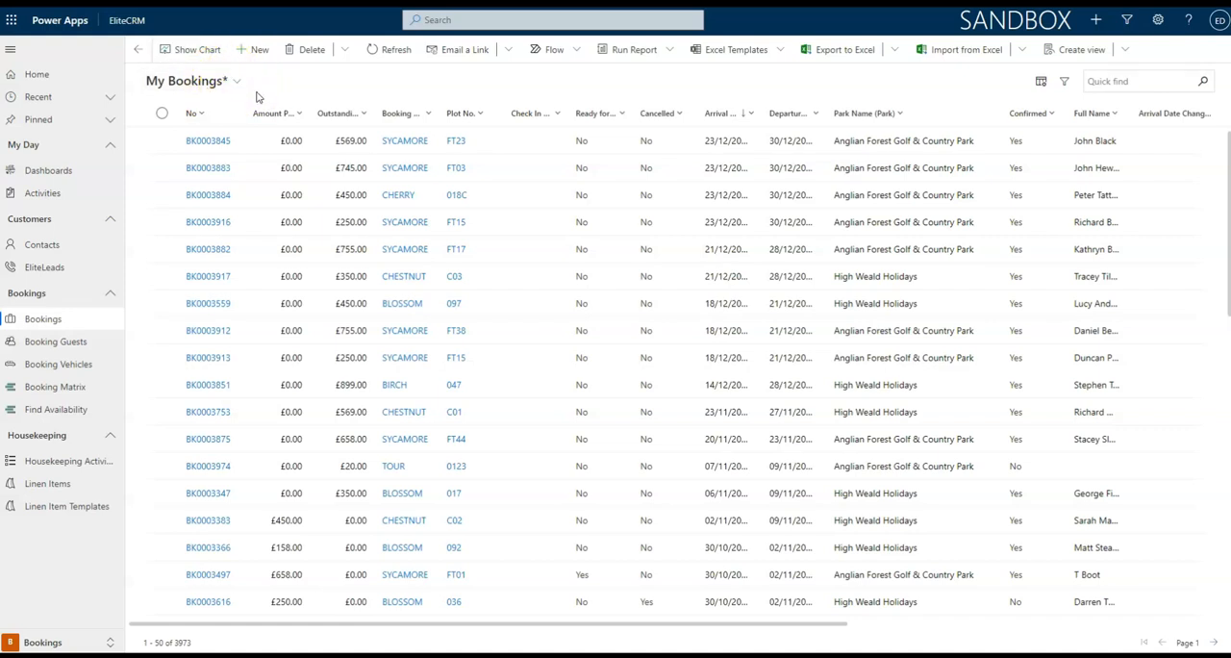
left_click_drag(374, 113, 502, 113)
left_click(483, 112)
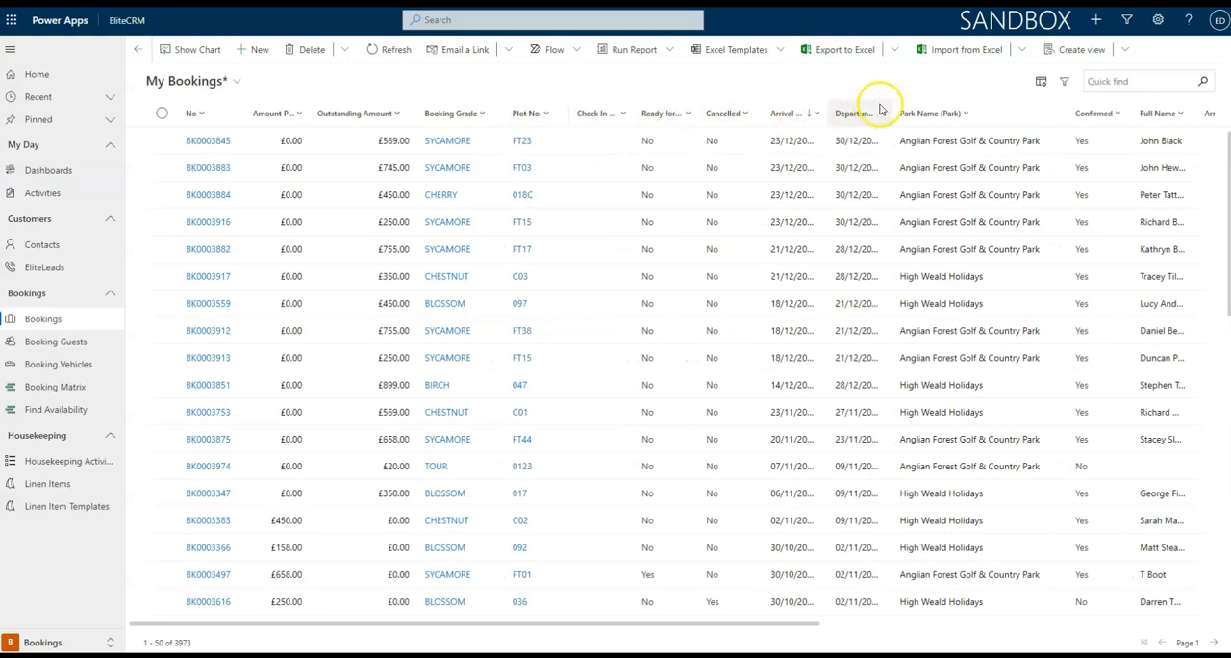
left_click_drag(888, 108, 915, 109)
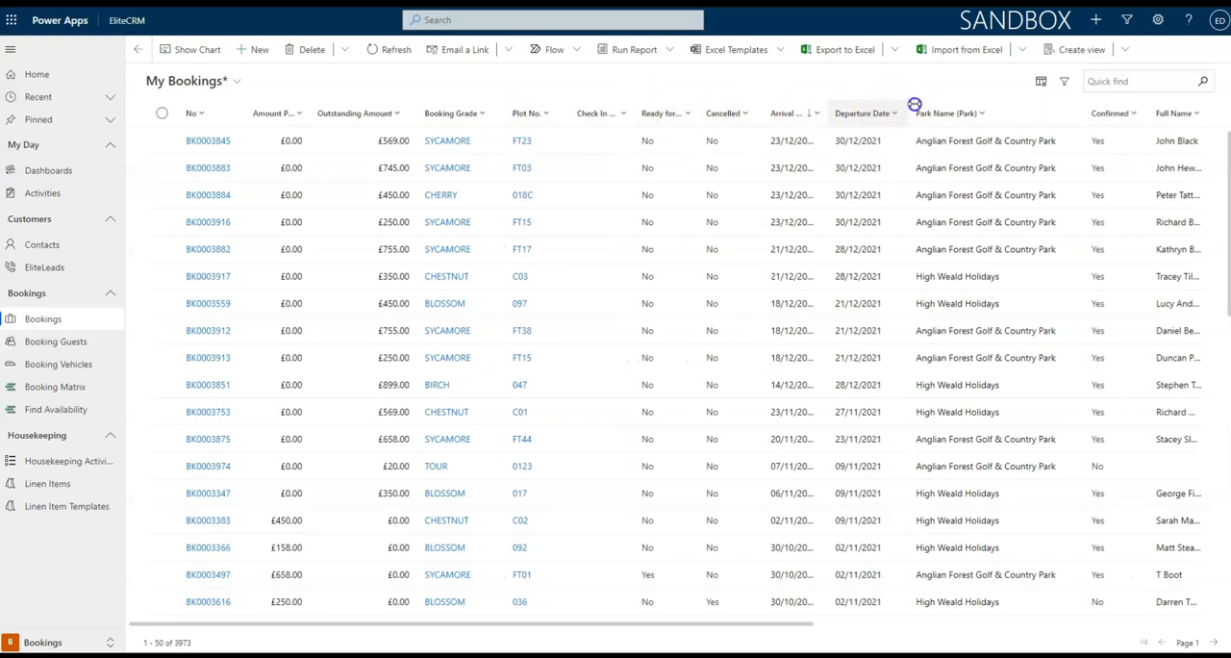
Save the revised column layout to the current My Bookings view.
left_click(1125, 49)
left_click(1046, 108)
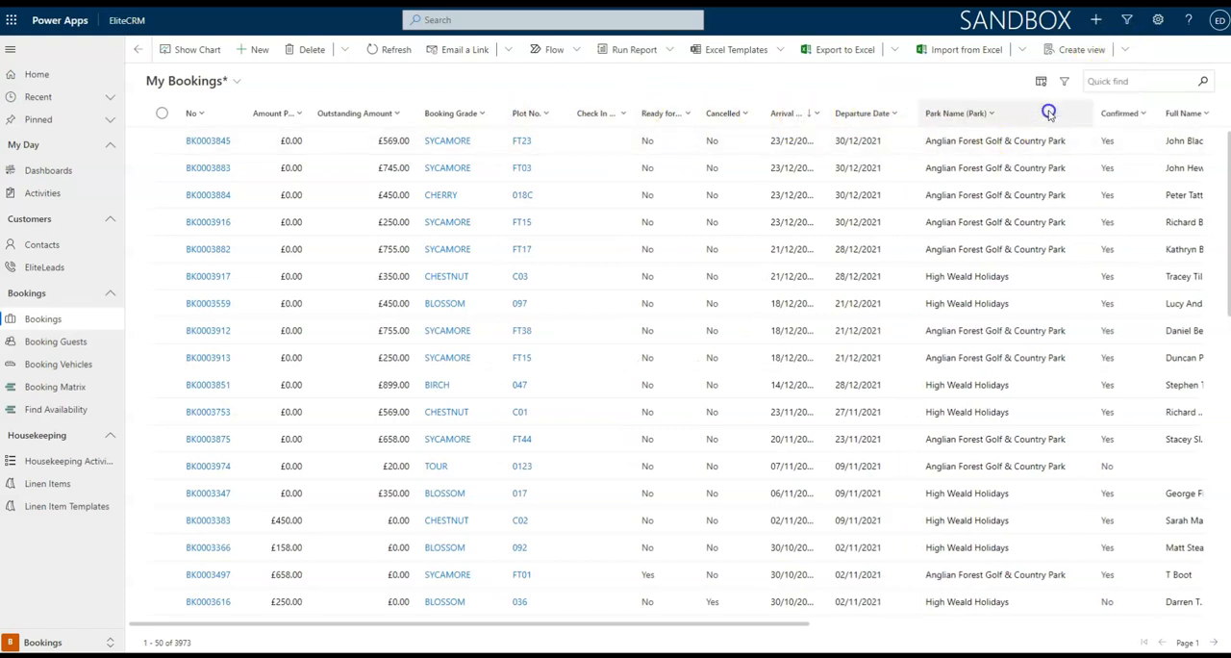
left_click(705, 370)
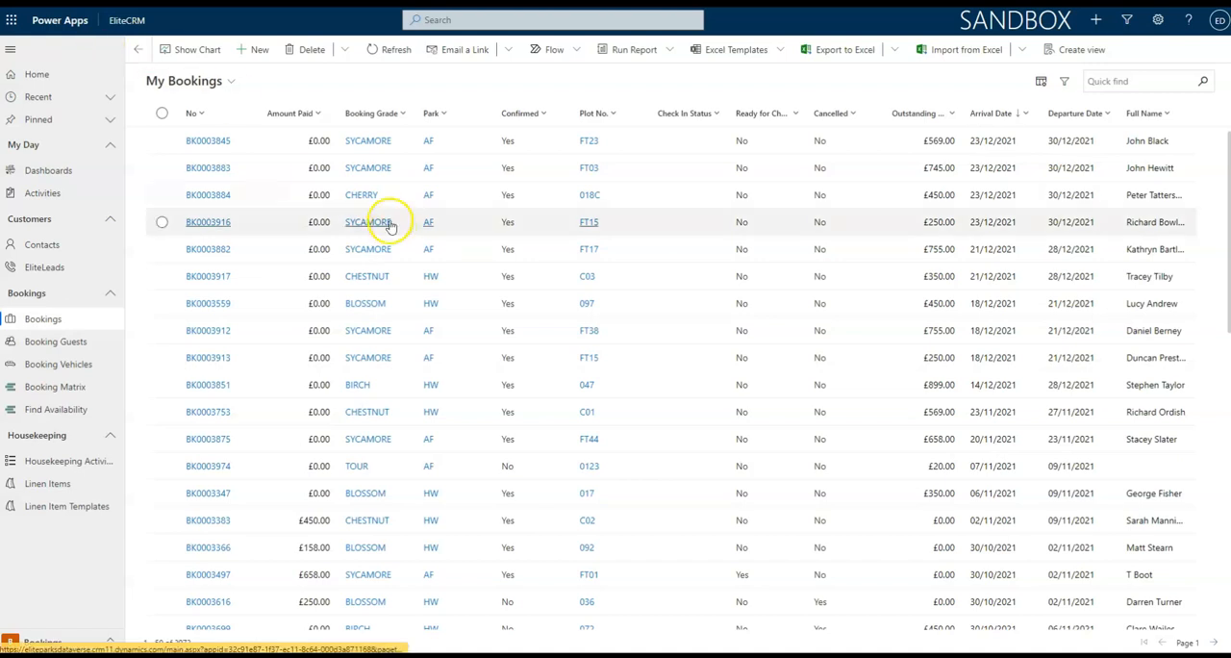
Add an advanced filter condition to My Bookings where Park equals AF.
left_click(1066, 84)
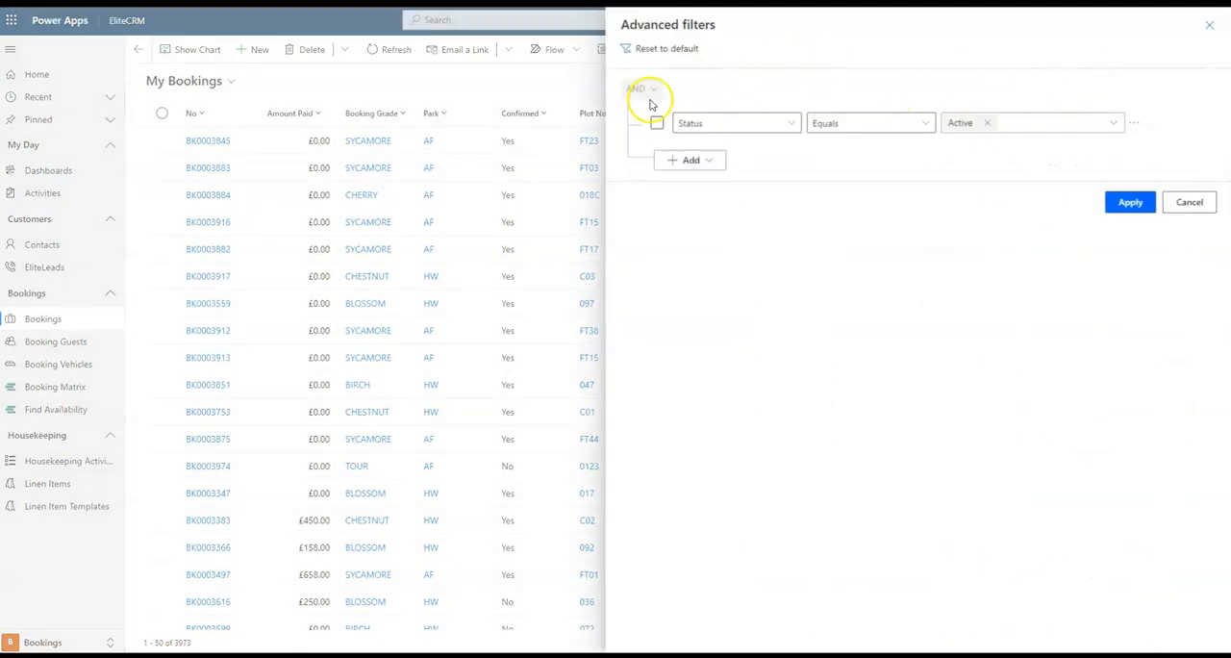
left_click(766, 229)
left_click(705, 160)
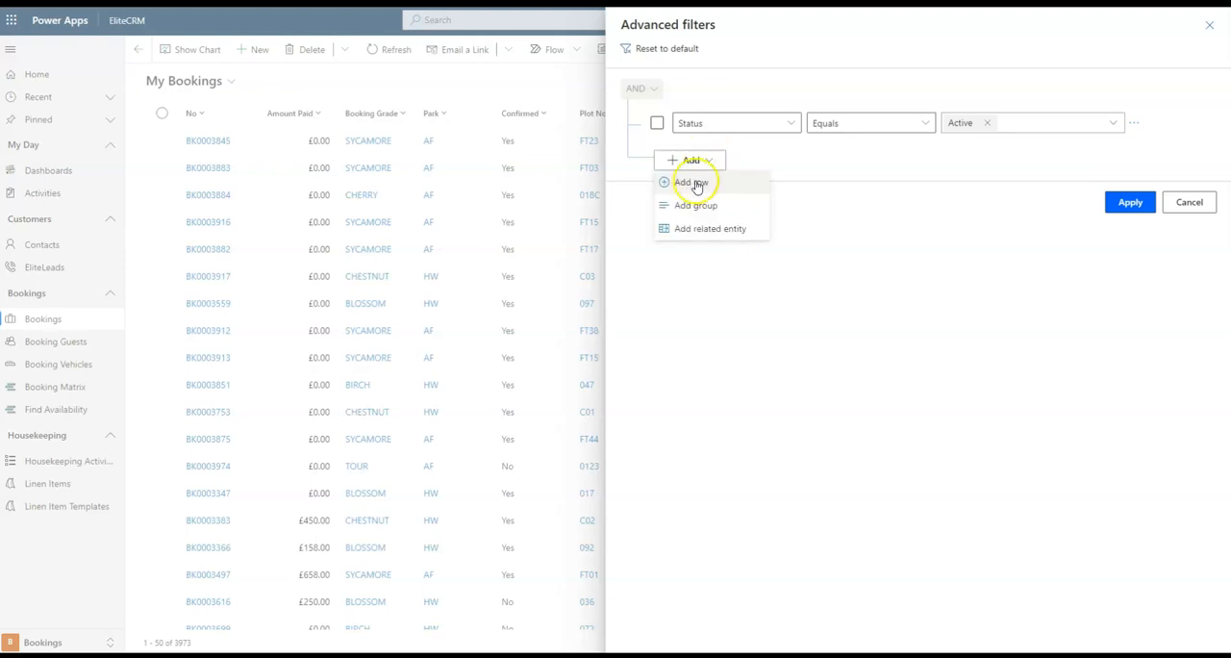
left_click(730, 186)
left_click(787, 167)
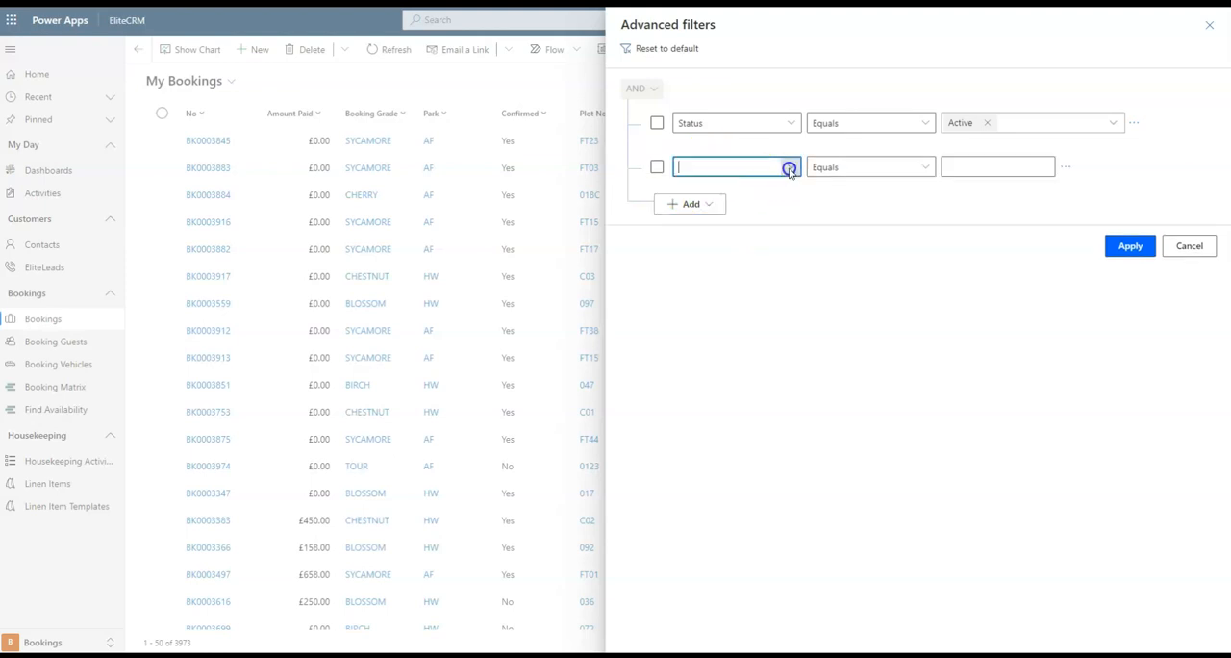
scroll(877, 400, "down", 1)
scroll(875, 394, "down", 10)
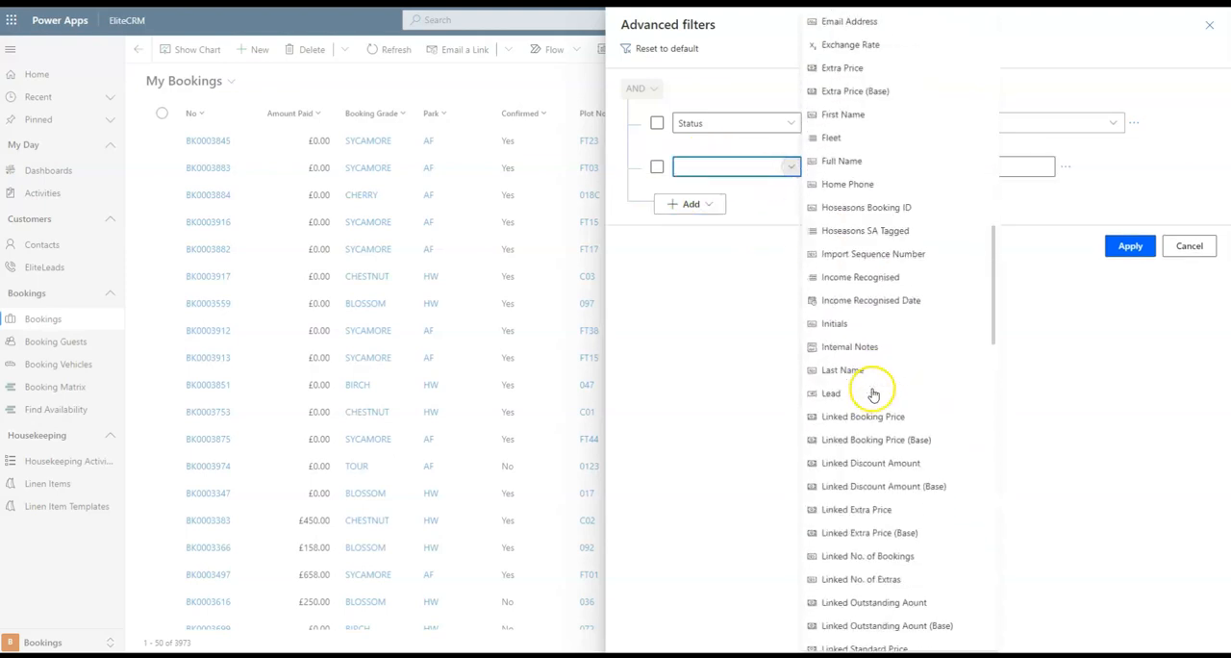
type("Park")
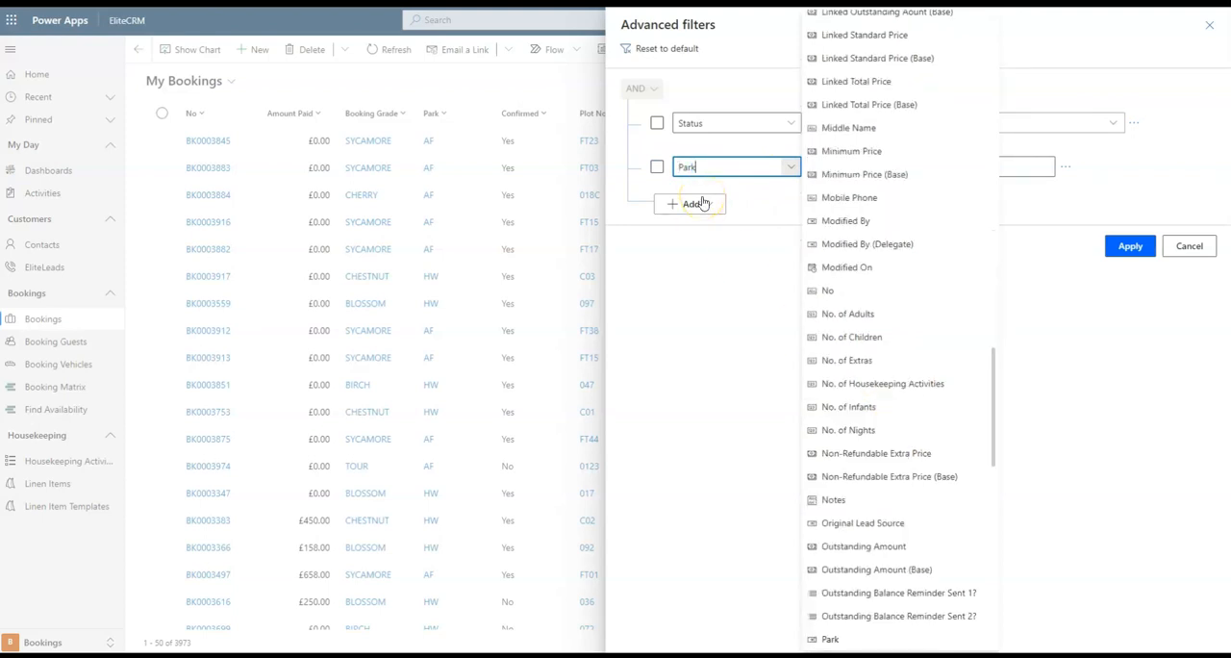
scroll(857, 529, "down", 1)
left_click(844, 635)
left_click(1052, 167)
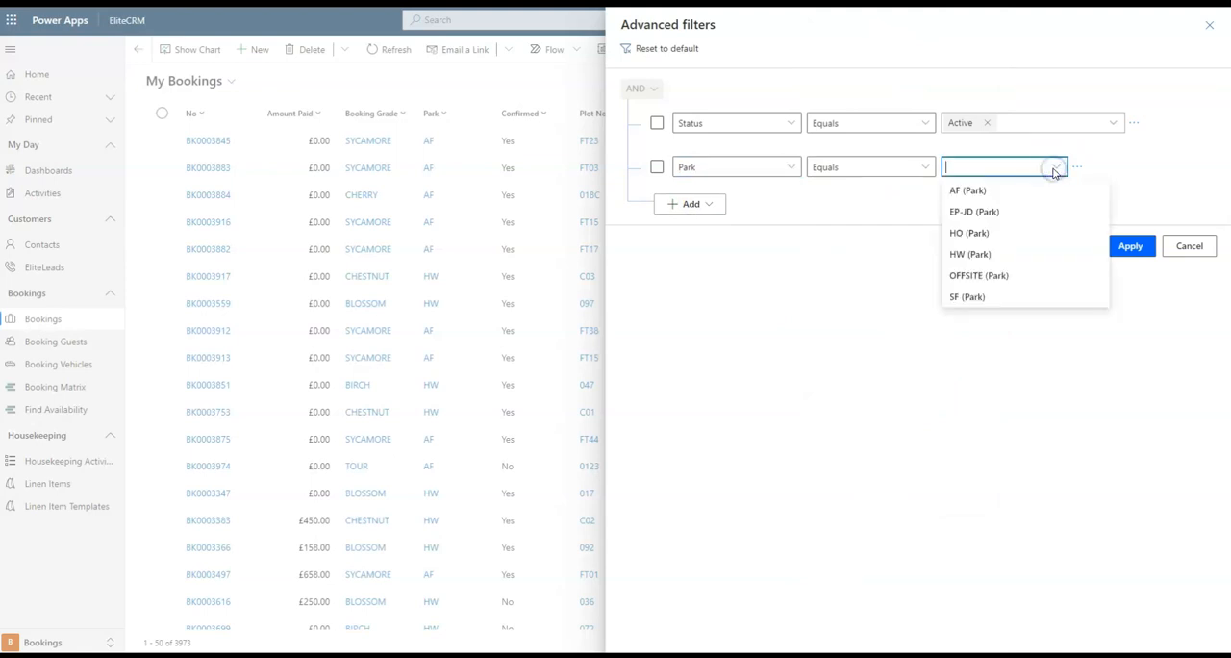
left_click(1012, 189)
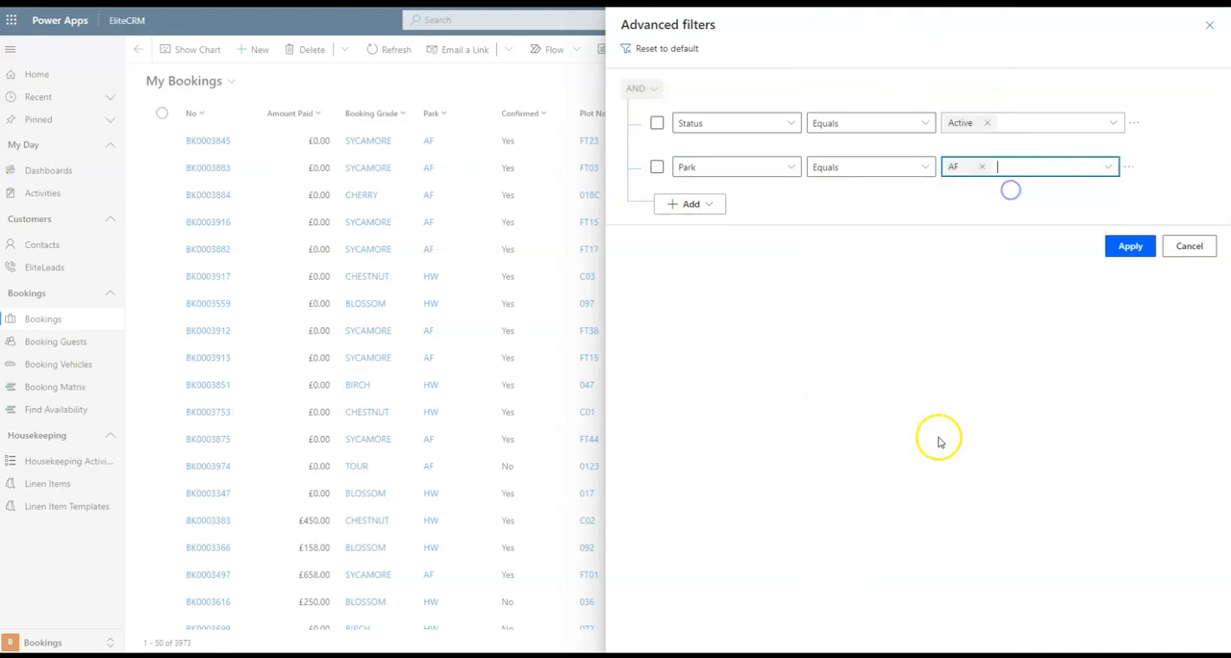
Add a filter condition where Booking Grade equals SYCAMORE and apply the filters to the bookings list.
left_click(712, 204)
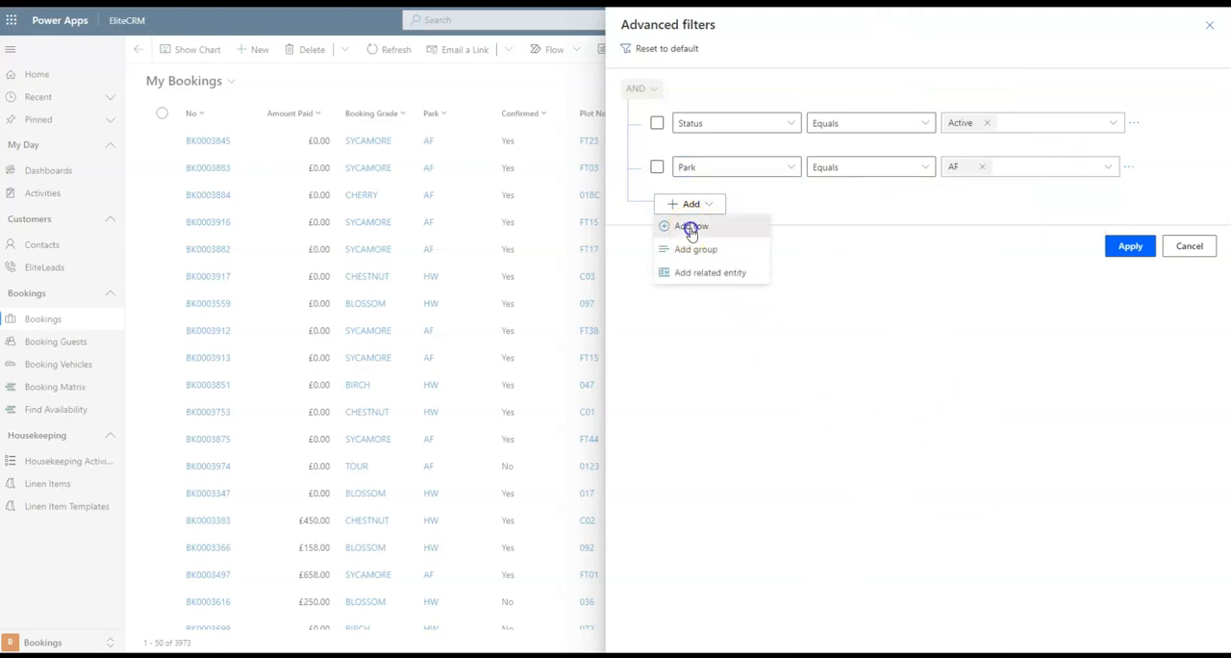
left_click(689, 228)
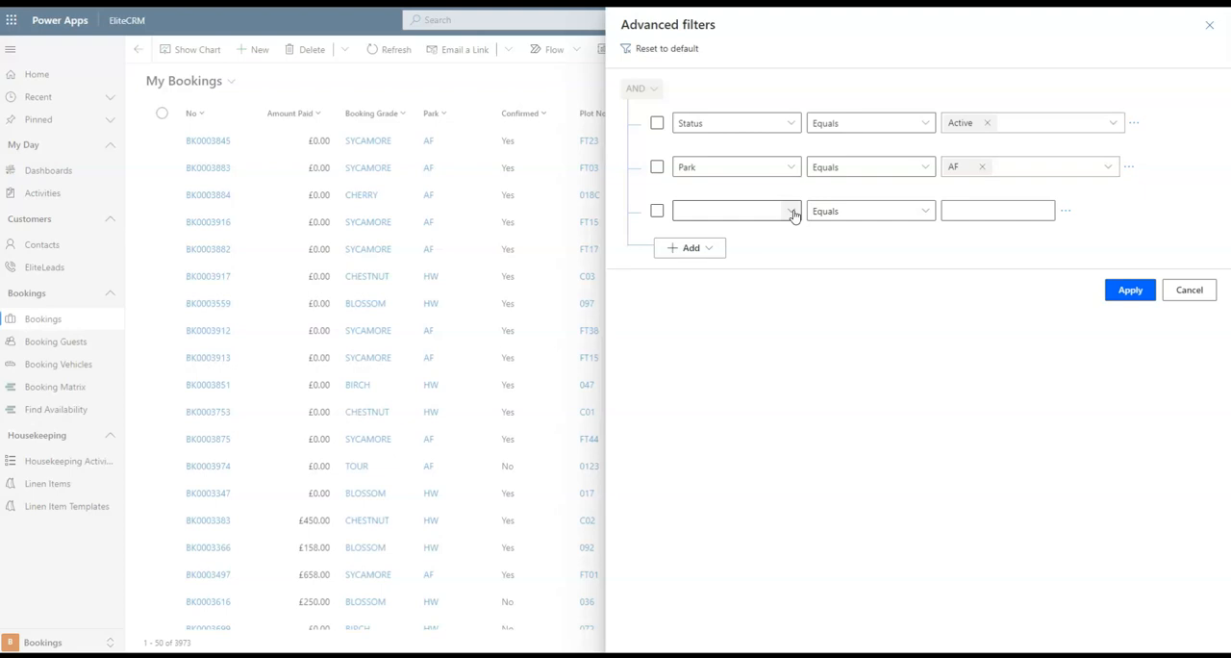
left_click(791, 212)
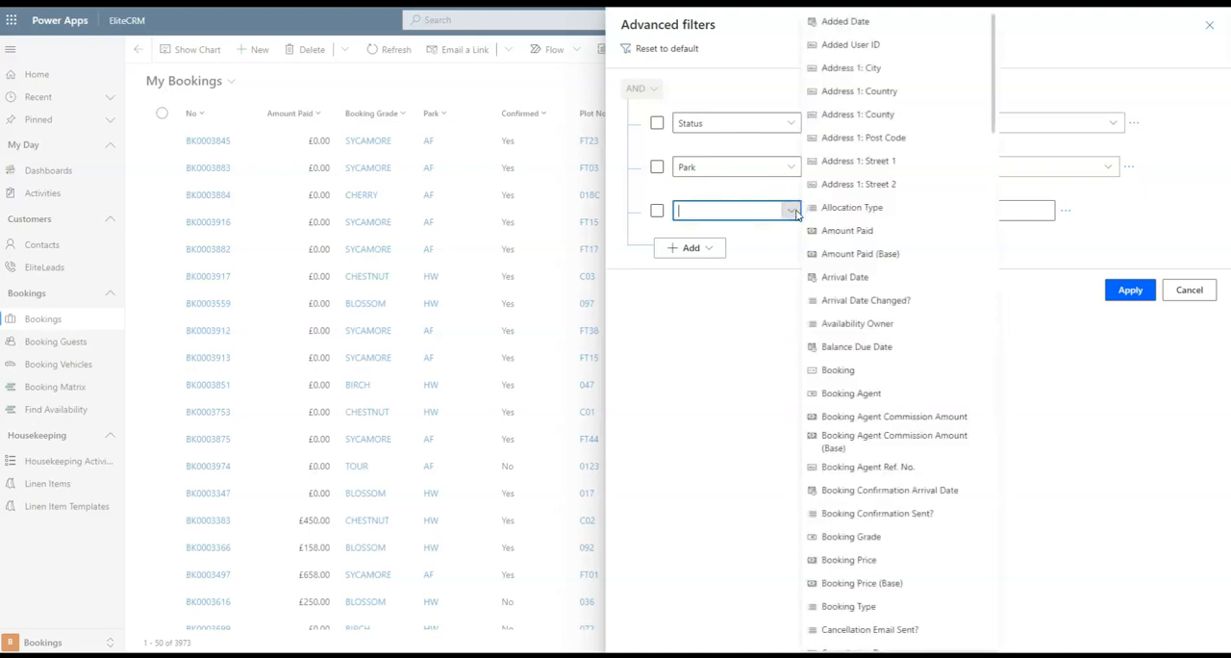
left_click(859, 534)
left_click(1055, 210)
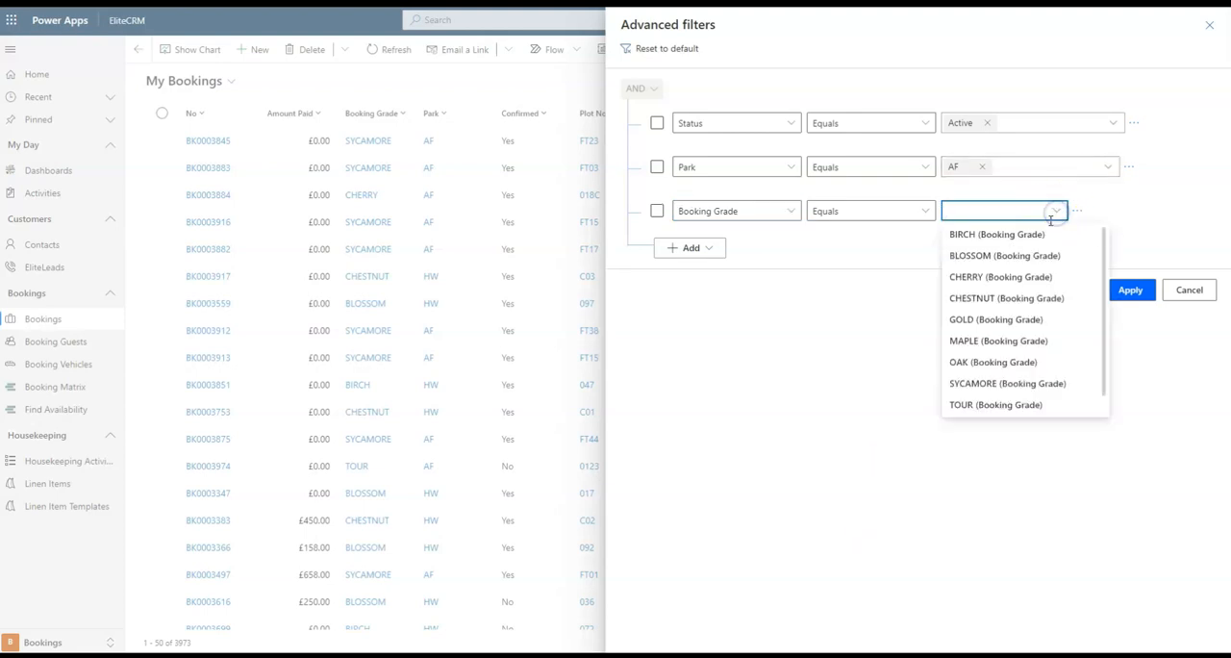
left_click(1000, 383)
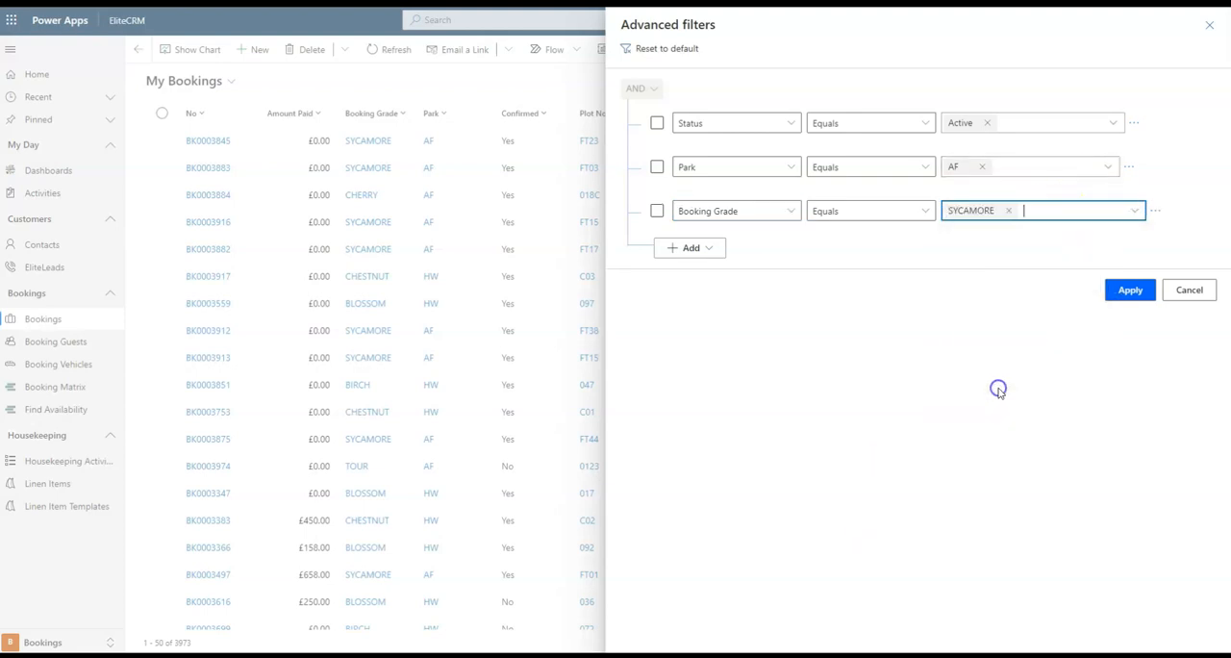
left_click(1115, 291)
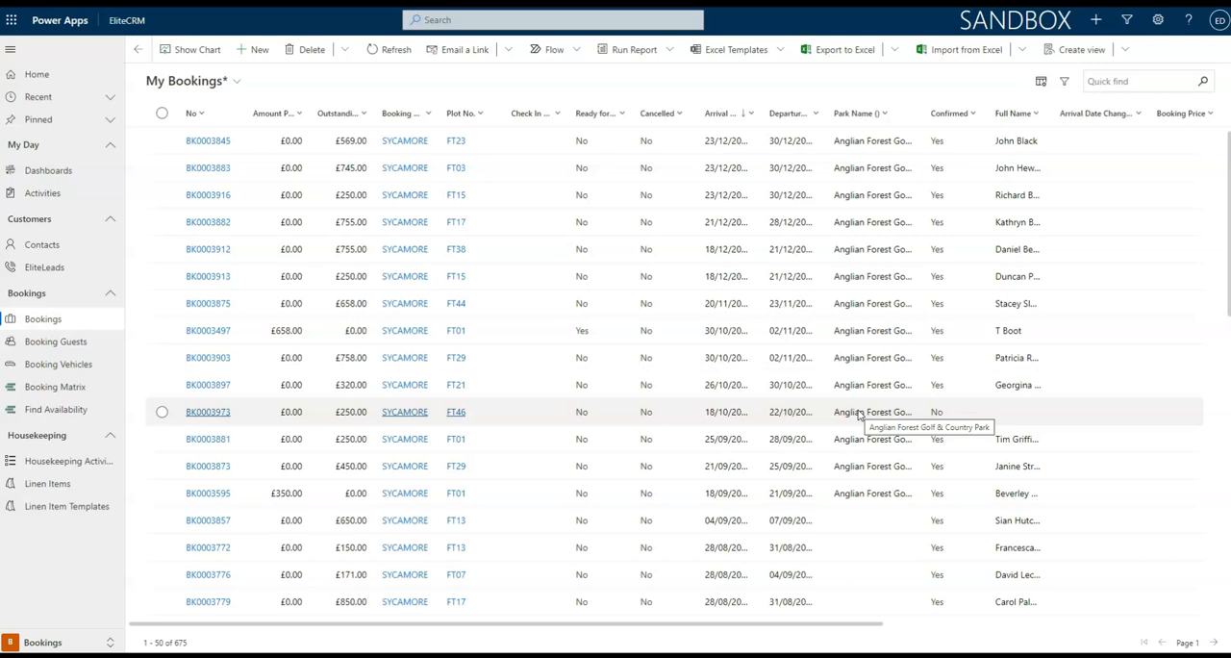
Save the filtered list as a new view named Sycamore Bookings.
left_click(1127, 52)
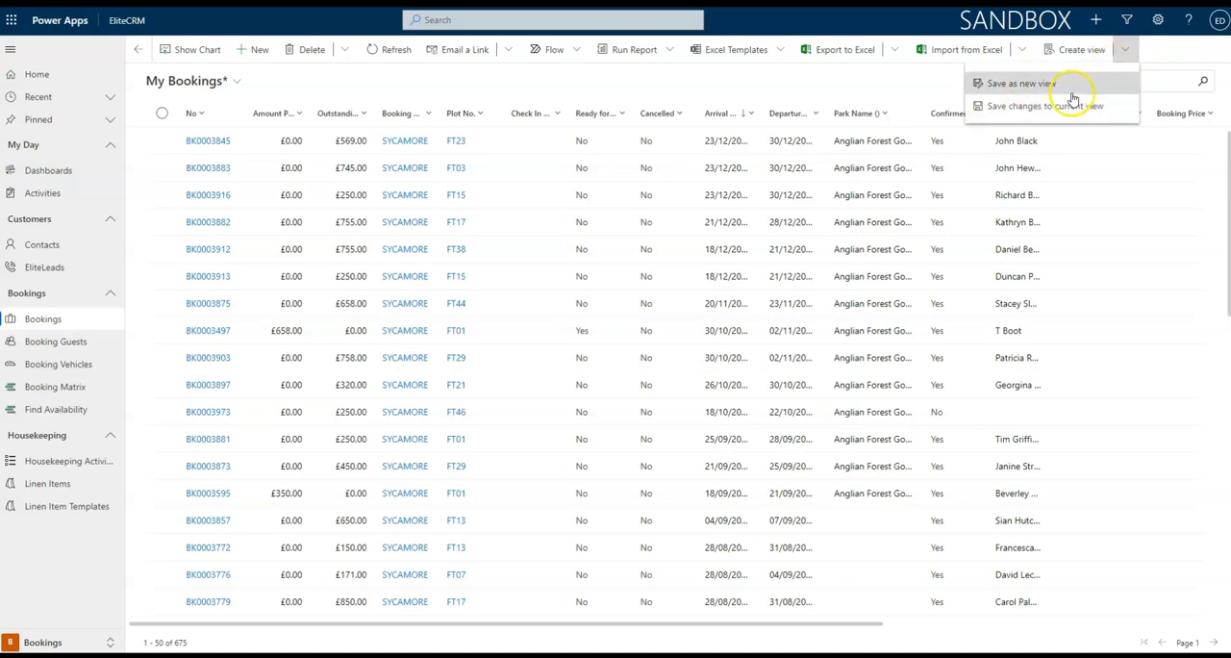
left_click(1043, 84)
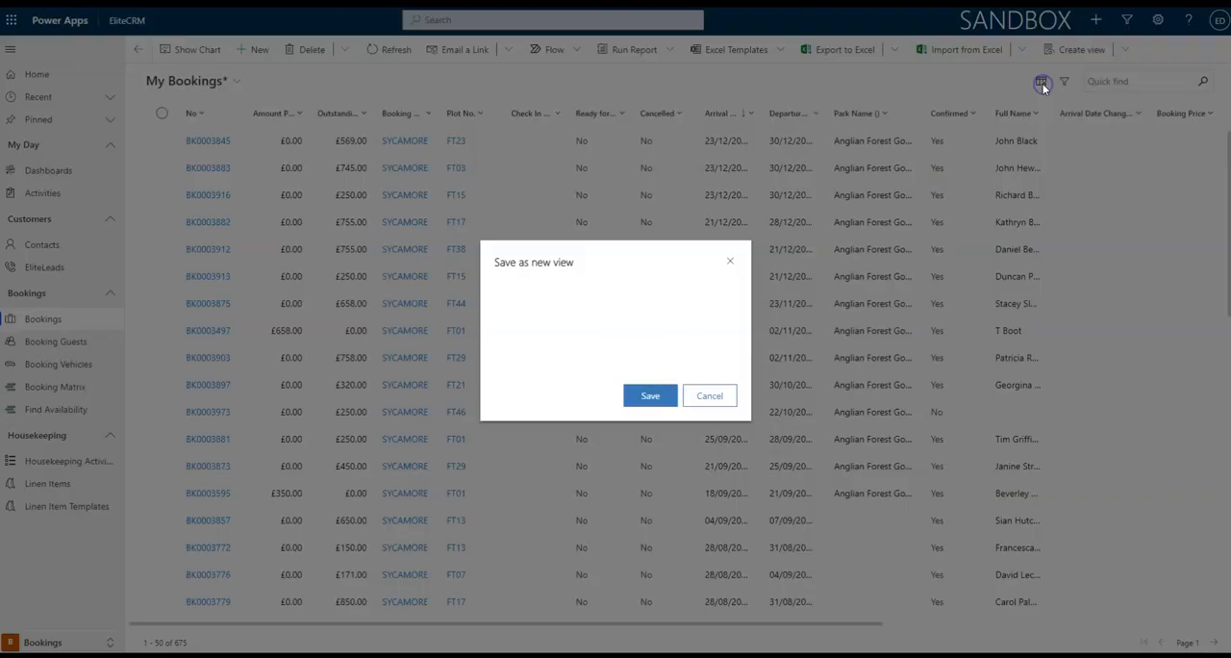
triple_click(689, 304)
type("Sycamore B")
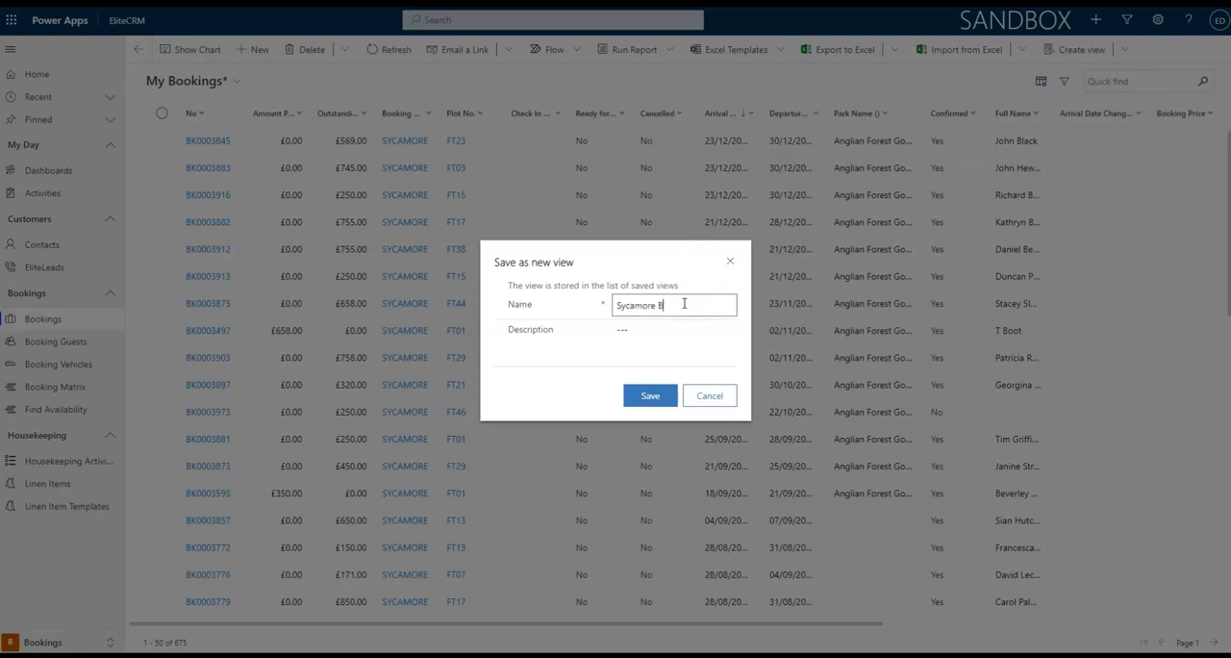
type("ookings")
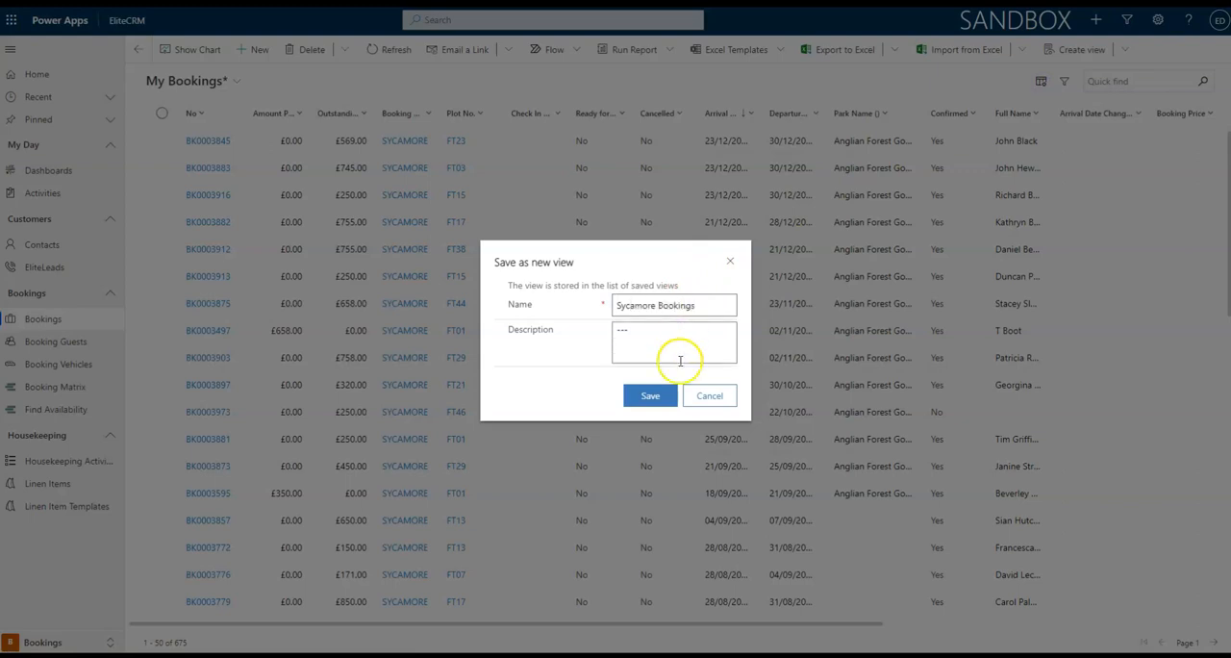
left_click(651, 396)
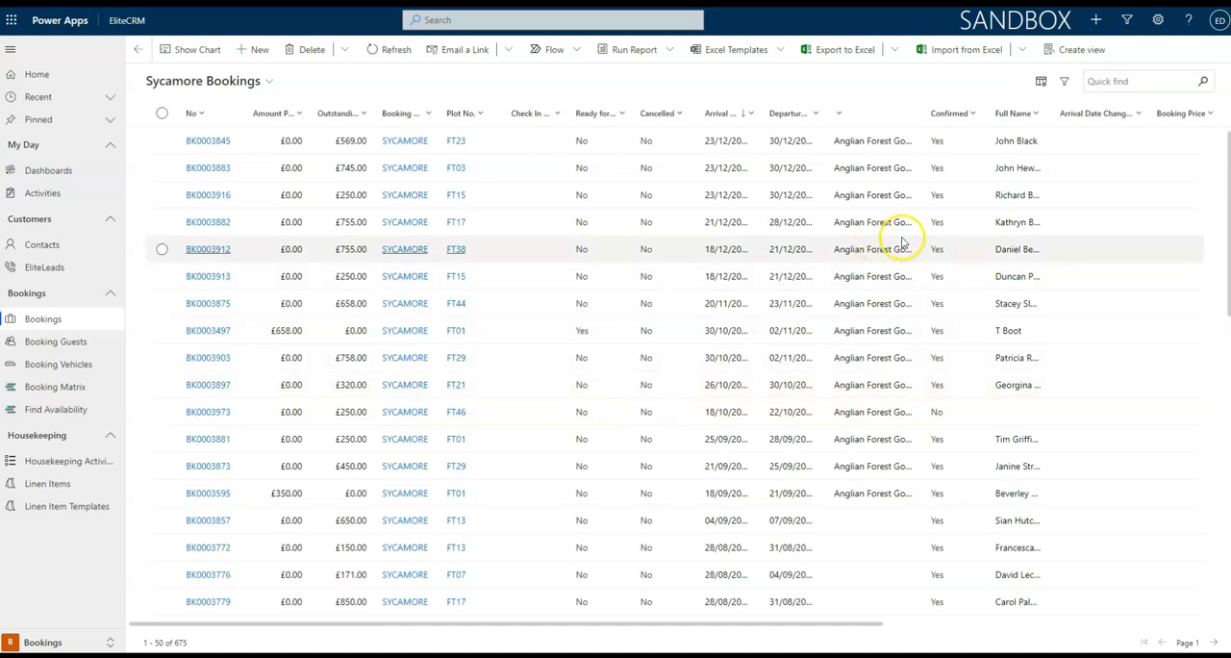
Add an Arrival Date condition set to This month to the Sycamore Bookings filters and apply it.
left_click(1065, 84)
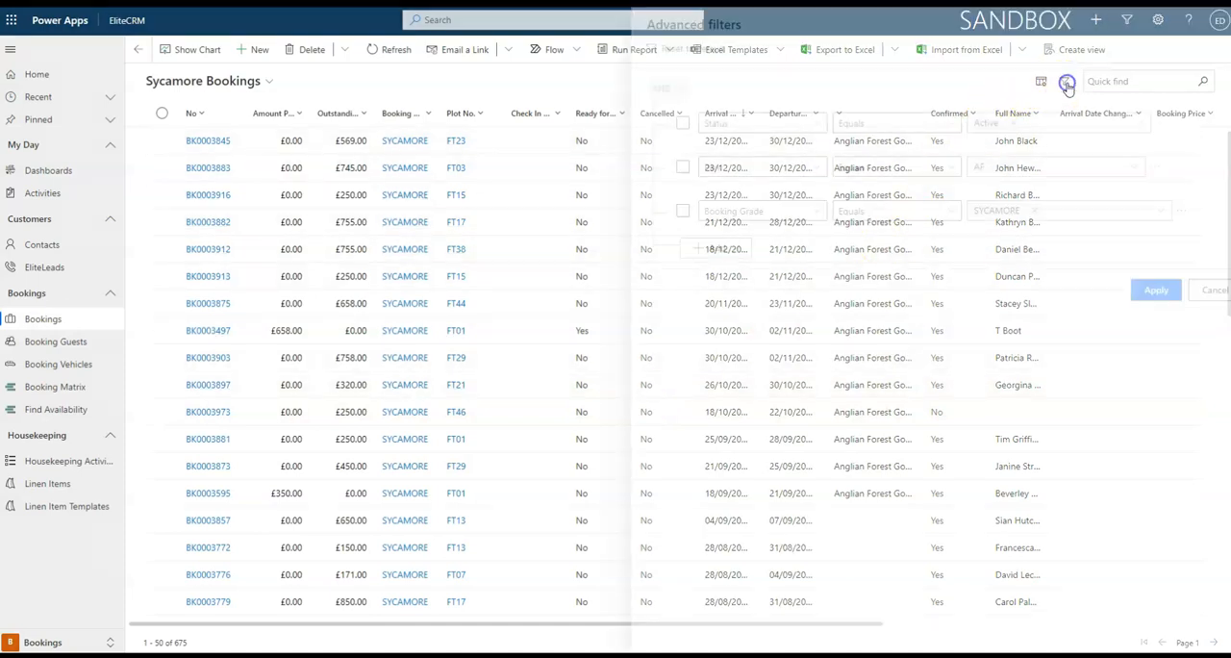
left_click(710, 248)
left_click(694, 274)
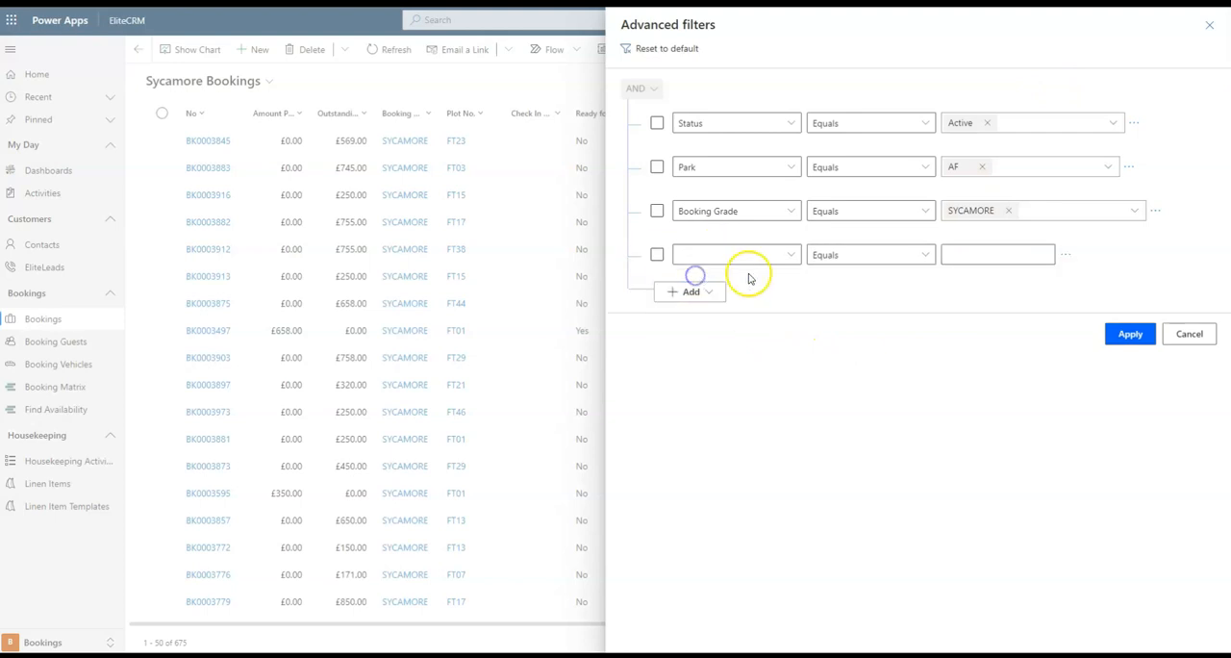
left_click(788, 254)
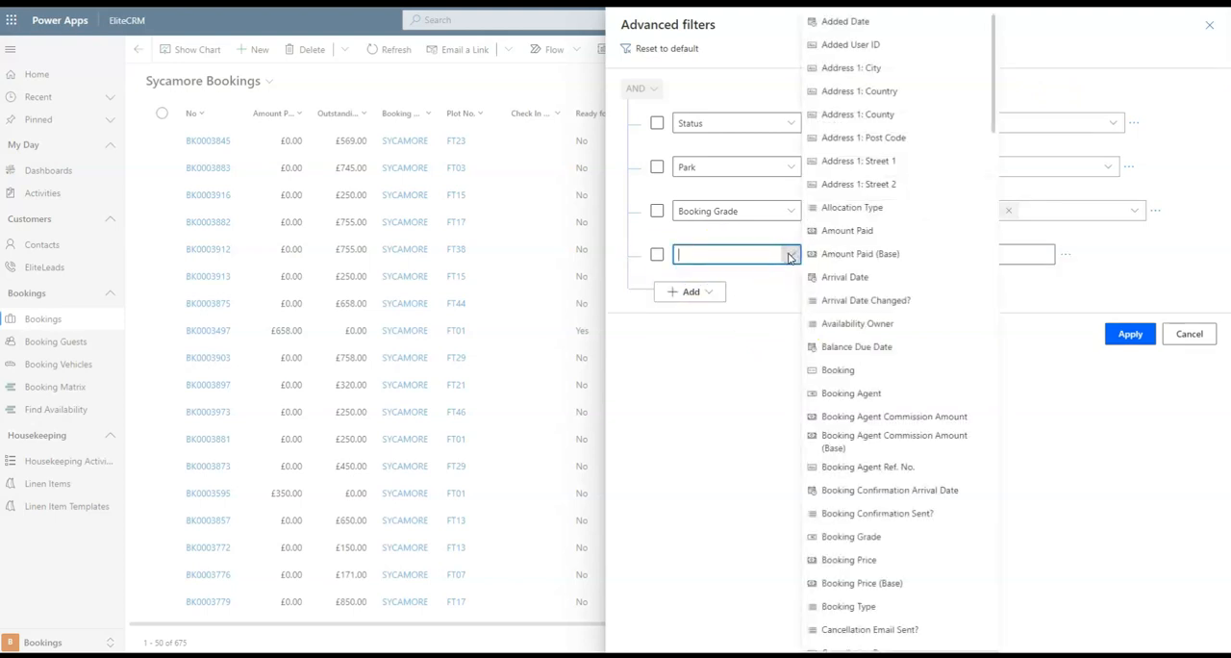
left_click(857, 276)
left_click(923, 255)
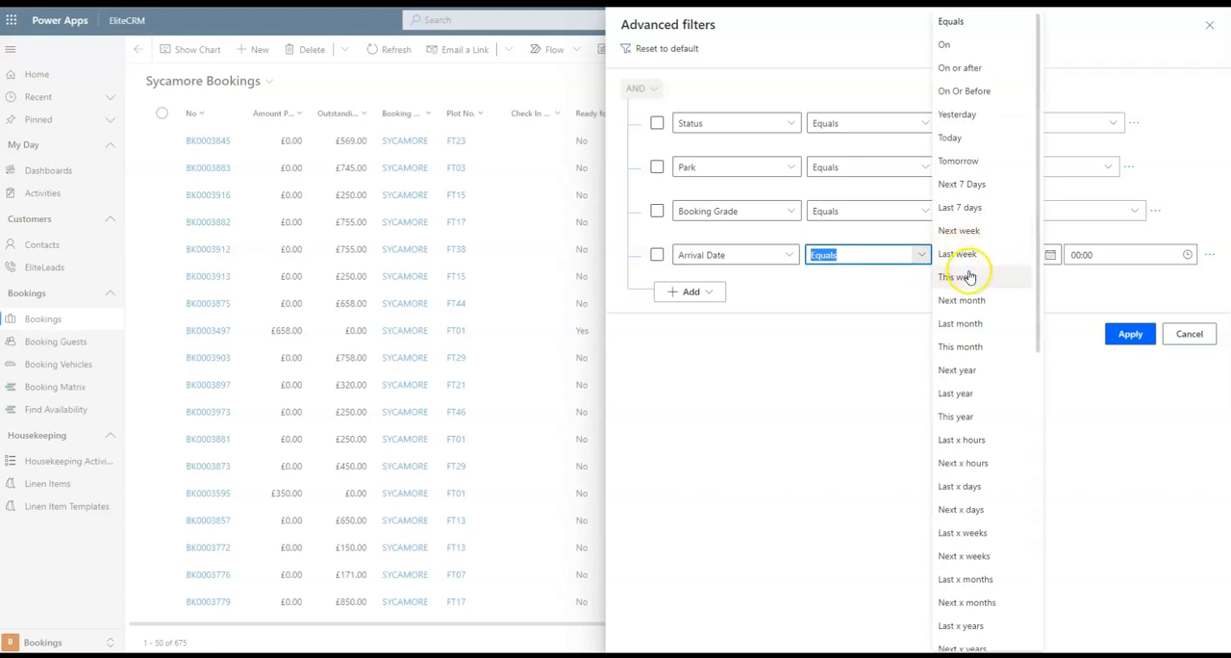
left_click(991, 346)
left_click(1129, 333)
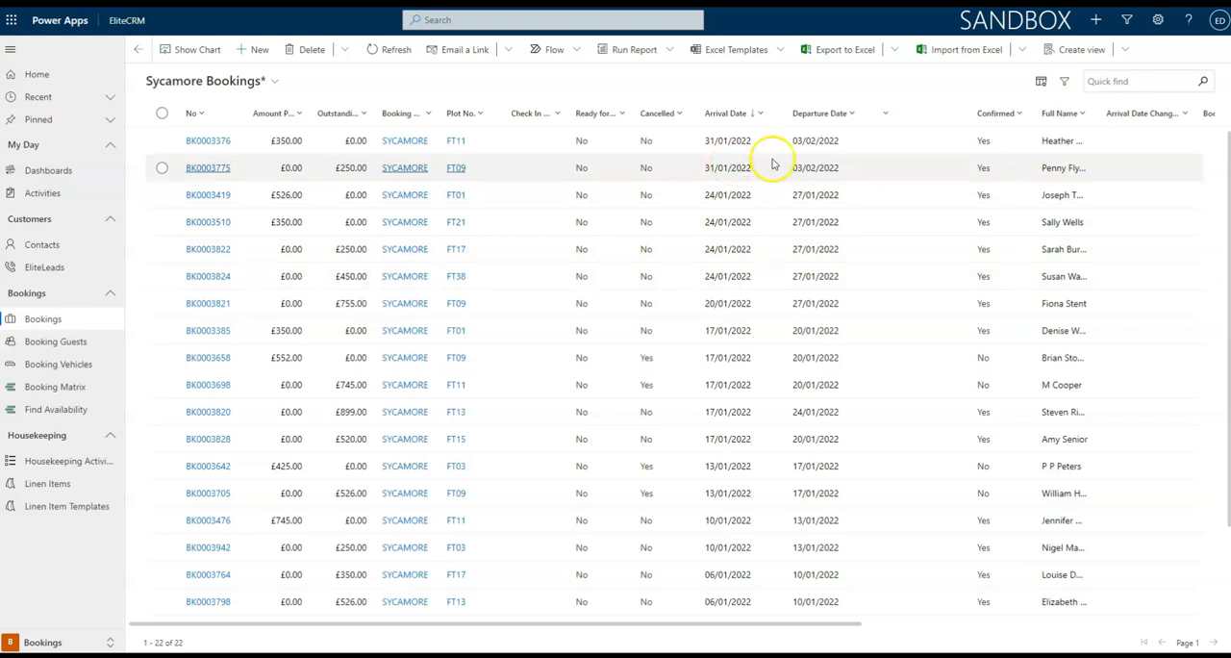
Save the filtered Sycamore Bookings list as a new view, adding Current Month to its name.
left_click(1133, 49)
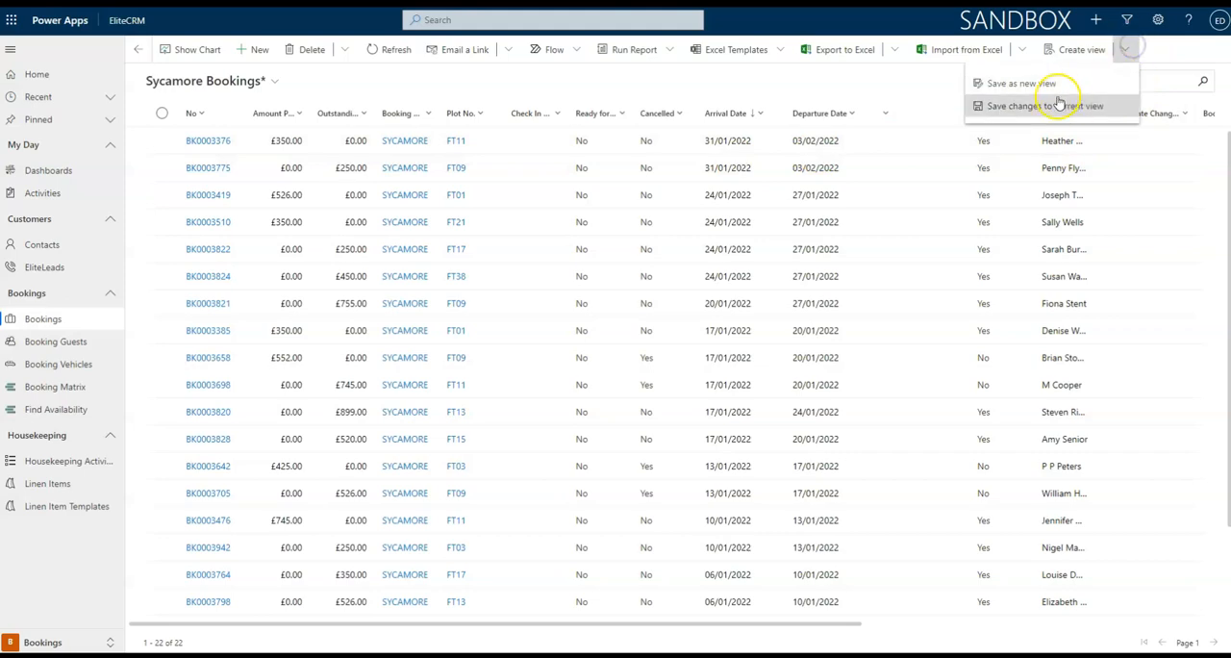
left_click(1021, 84)
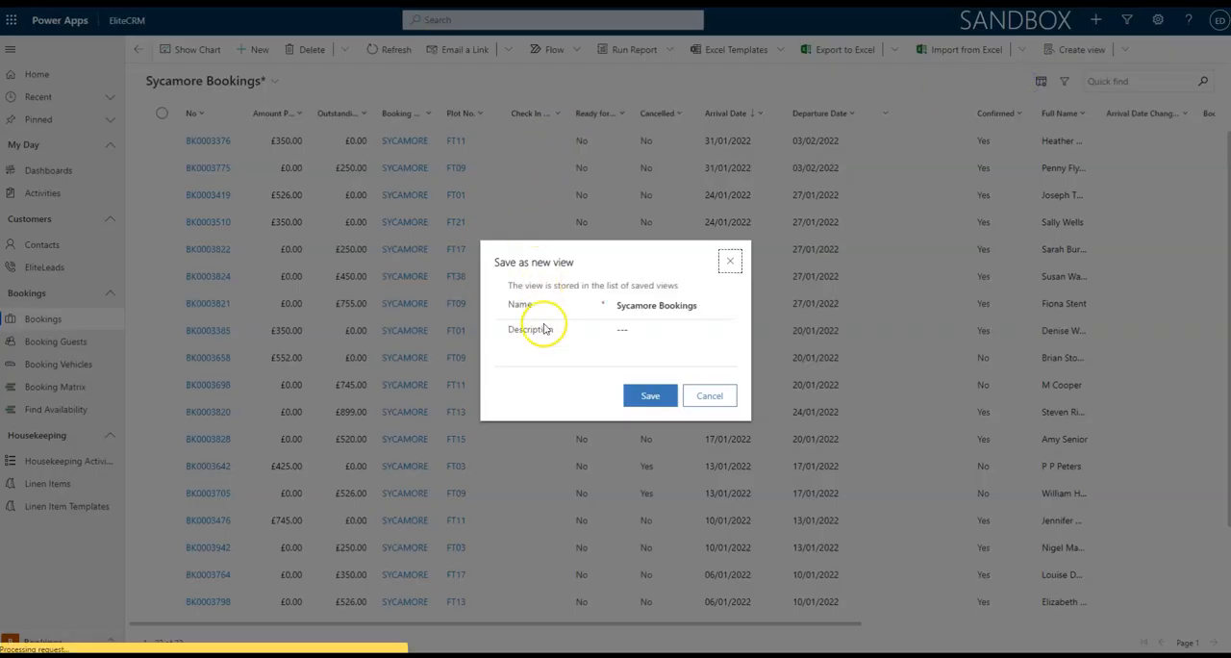
left_click(702, 312)
left_click(711, 308)
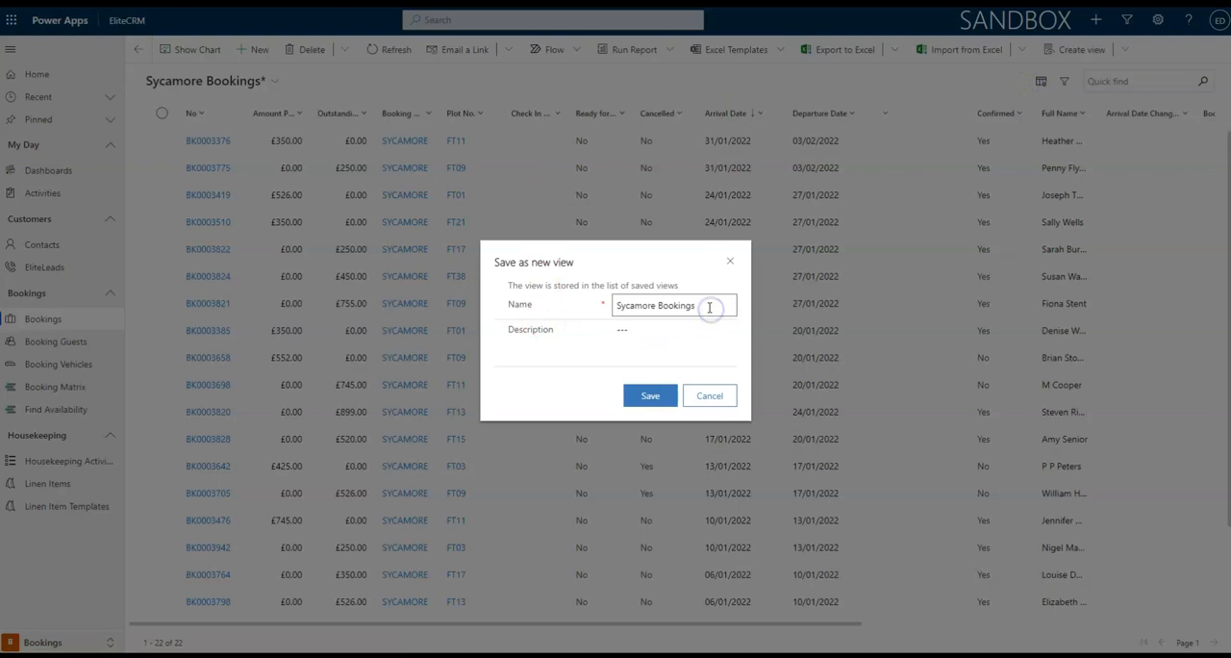
type("Current Month")
left_click(652, 399)
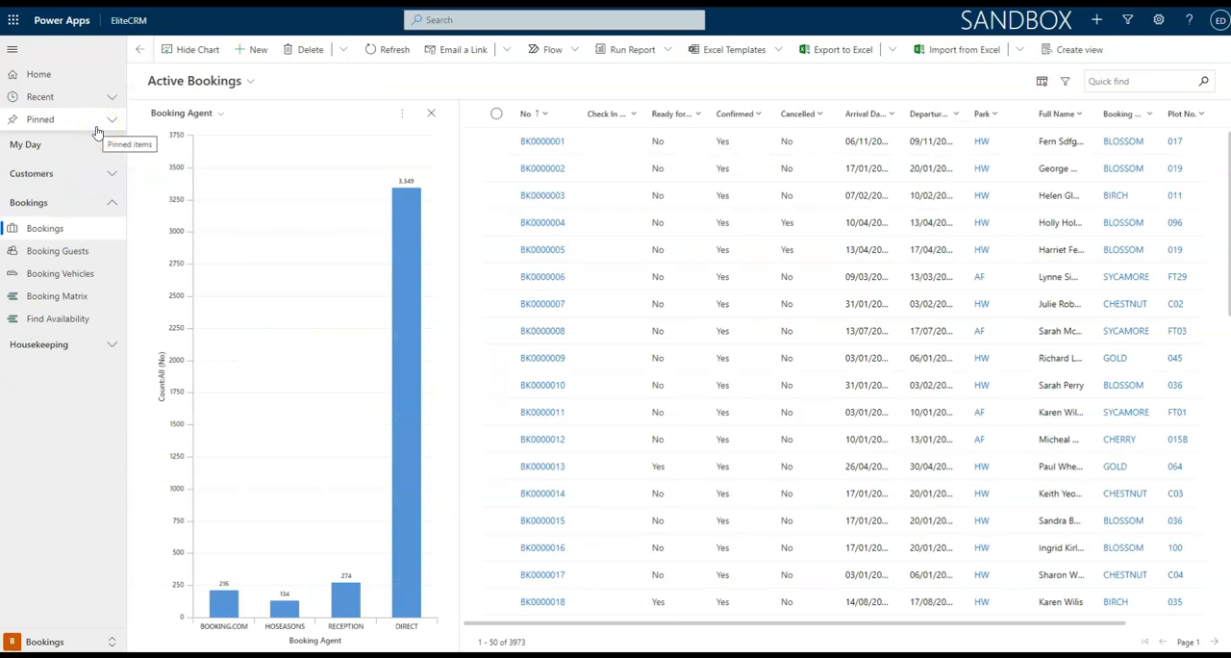
Hide the Booking Agent chart and show it again beside the Active Bookings list.
left_click(187, 49)
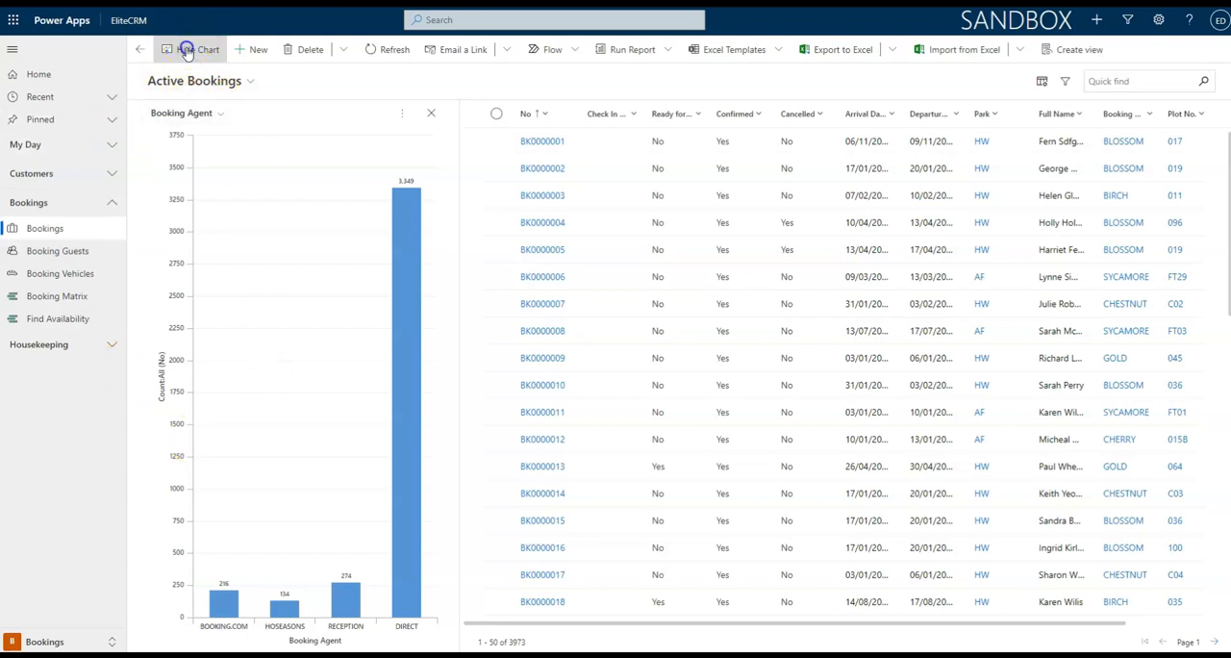
left_click(197, 55)
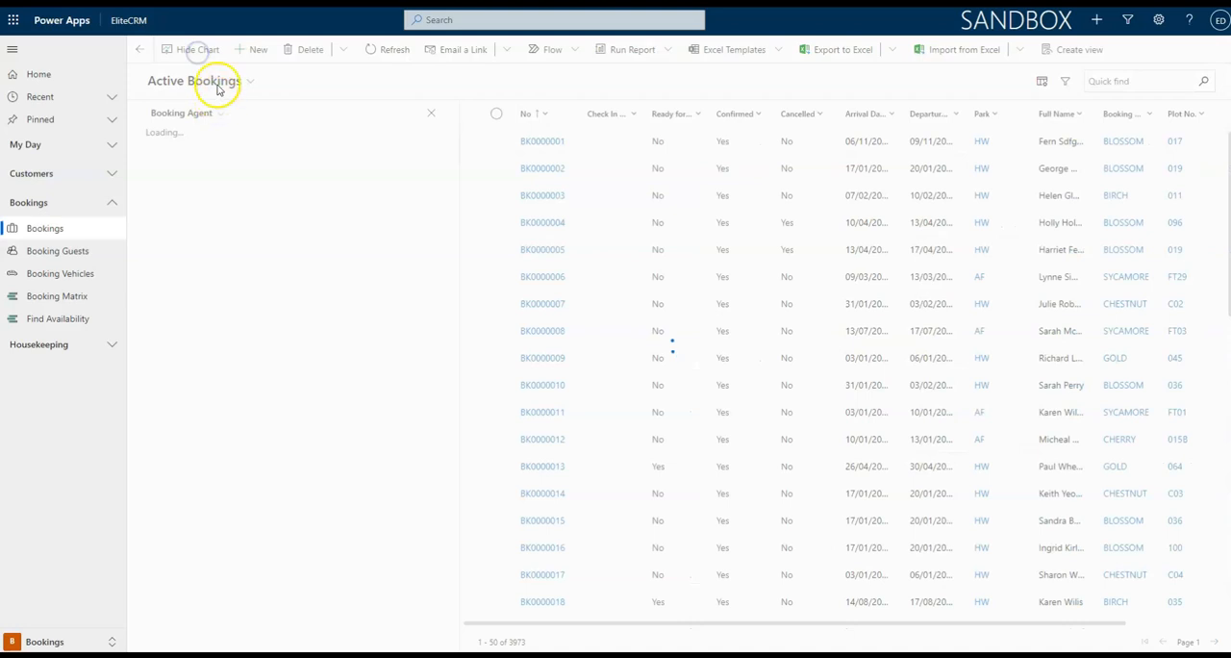
left_click(201, 56)
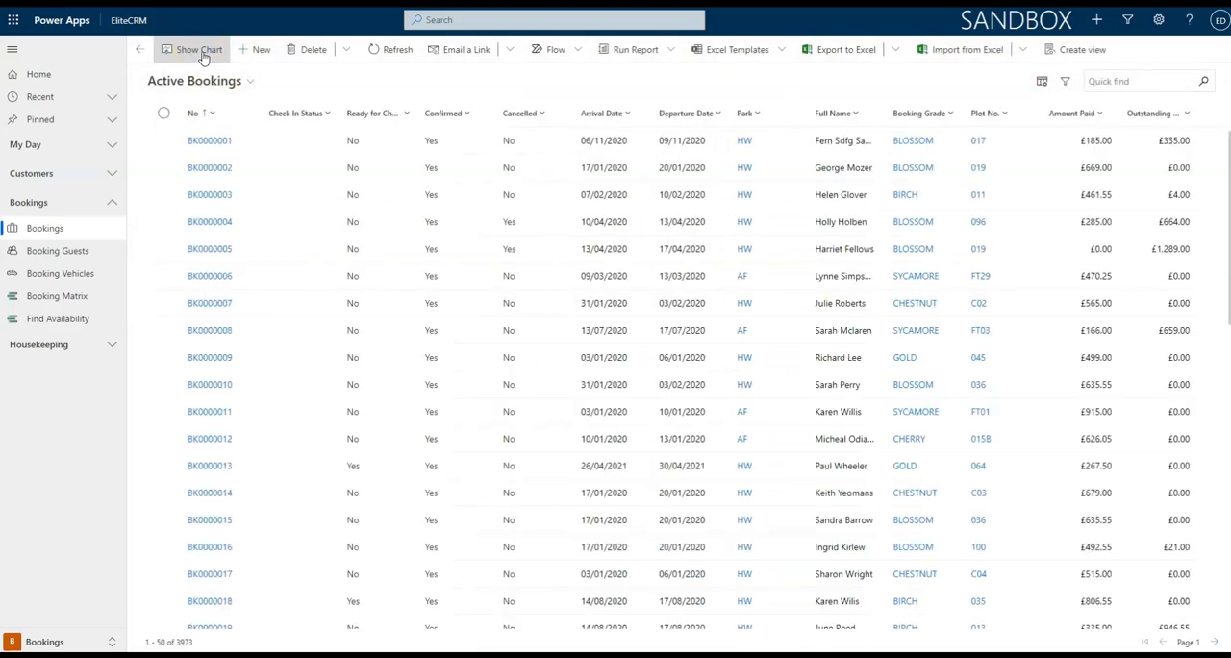
left_click(201, 55)
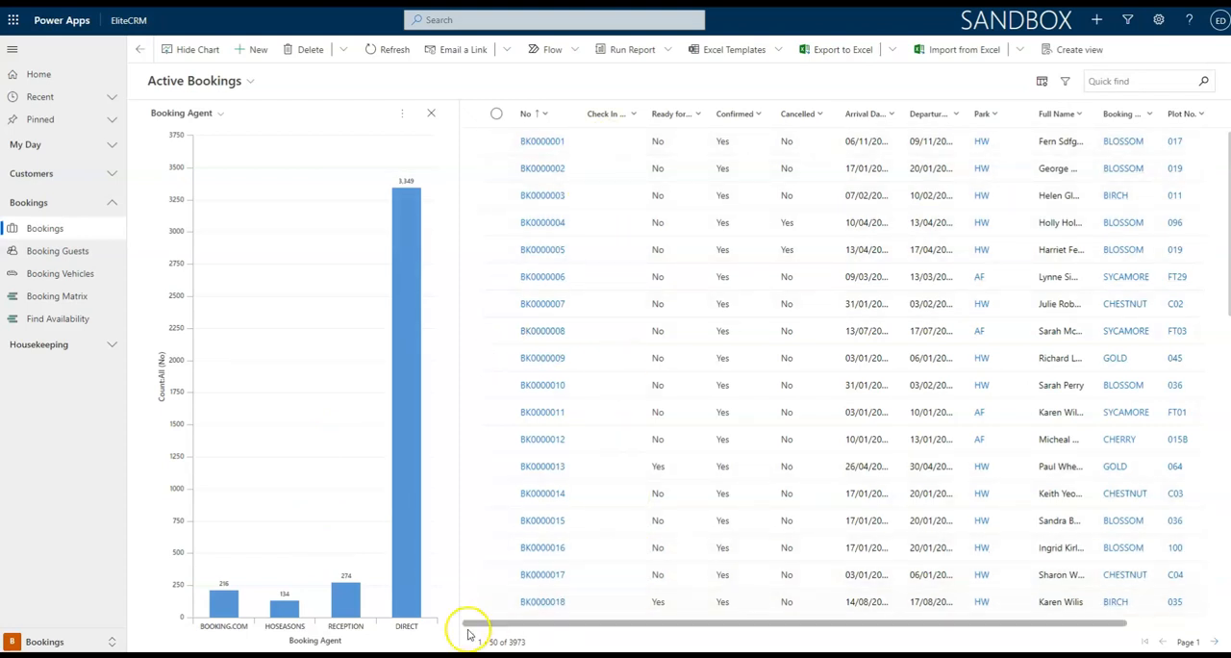
Filter the bookings list to the chart's HOSEASONS bar and check the record count below the list.
left_click(281, 609)
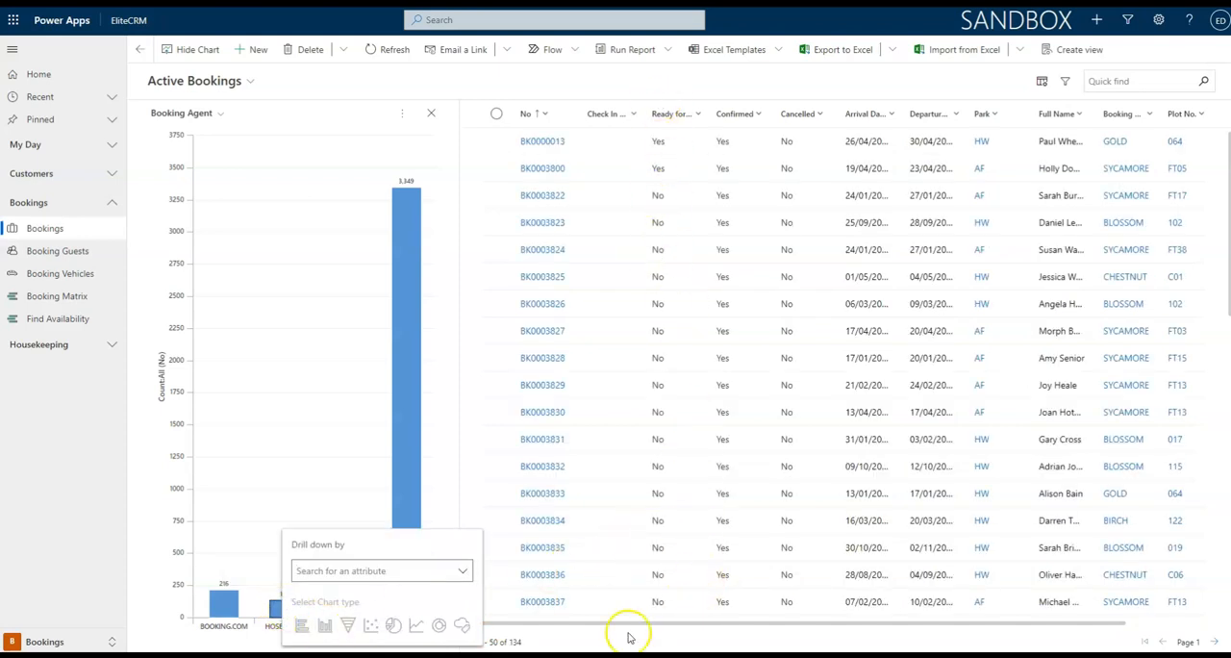
left_click_drag(524, 641, 494, 641)
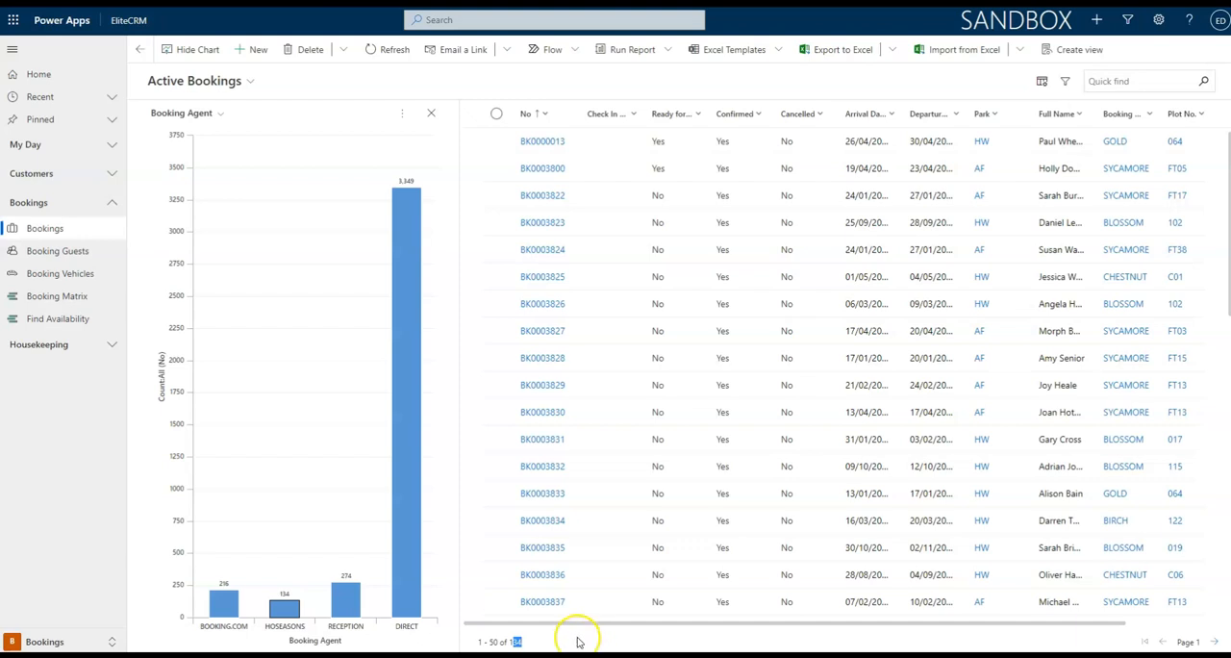
Drill down the DIRECT bookings in the Booking Agent chart by Confirmed, displayed as a bar chart.
mouse_move(416, 210)
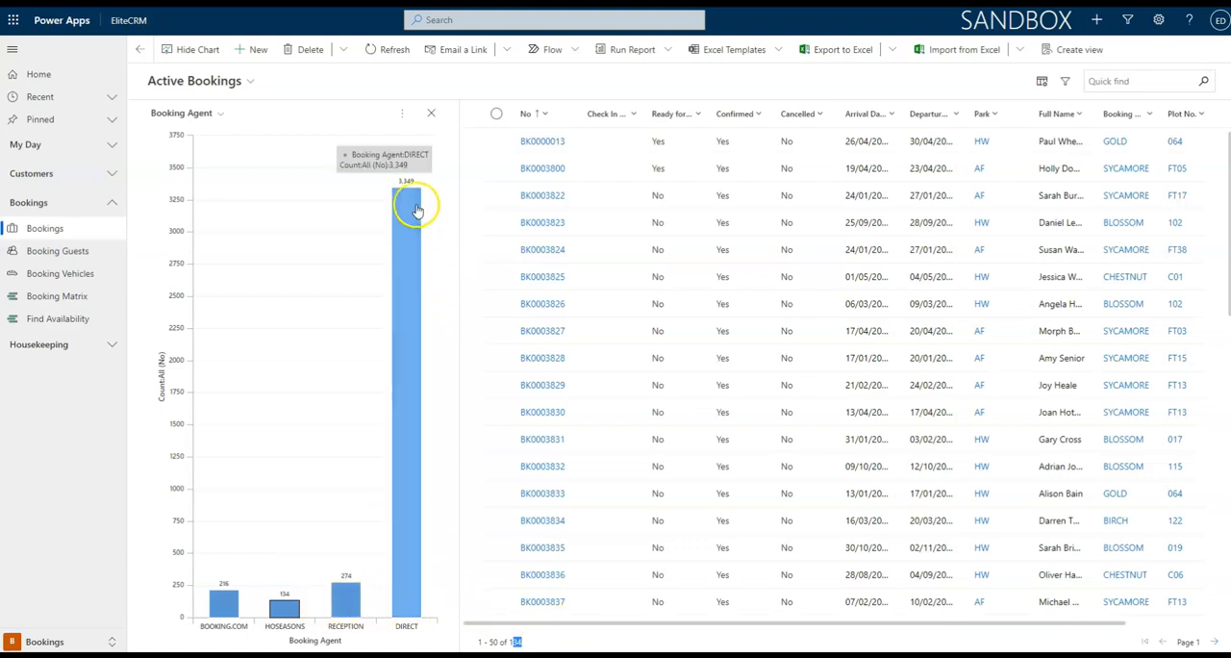
left_click(406, 488)
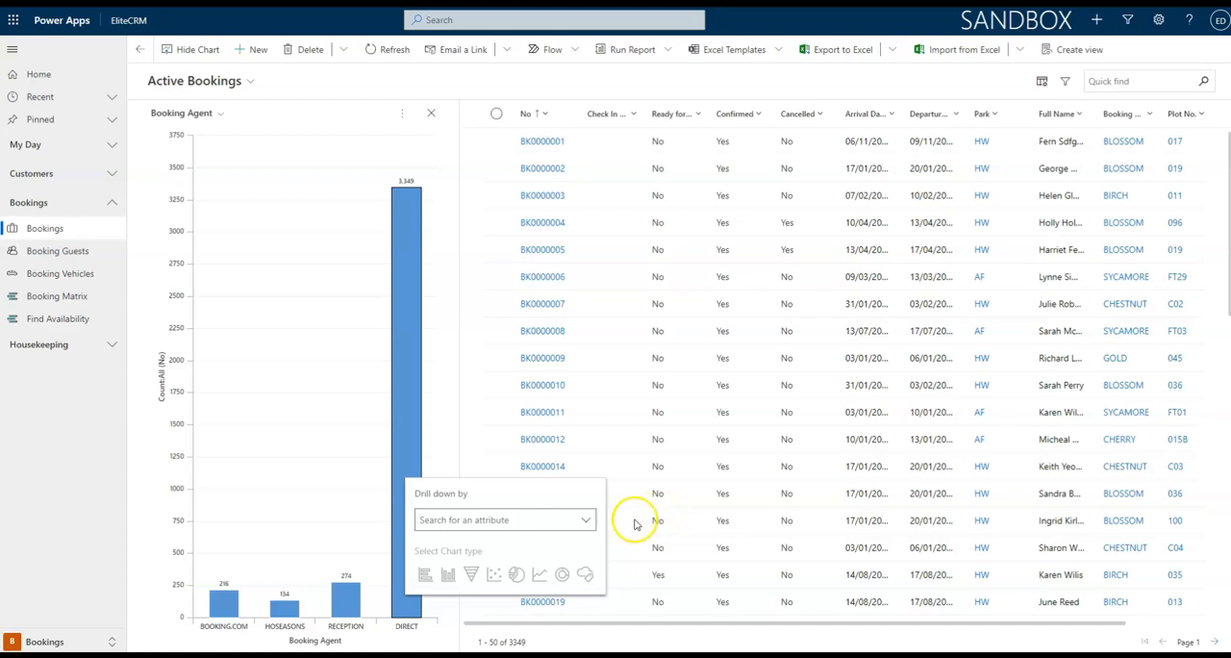
left_click(586, 521)
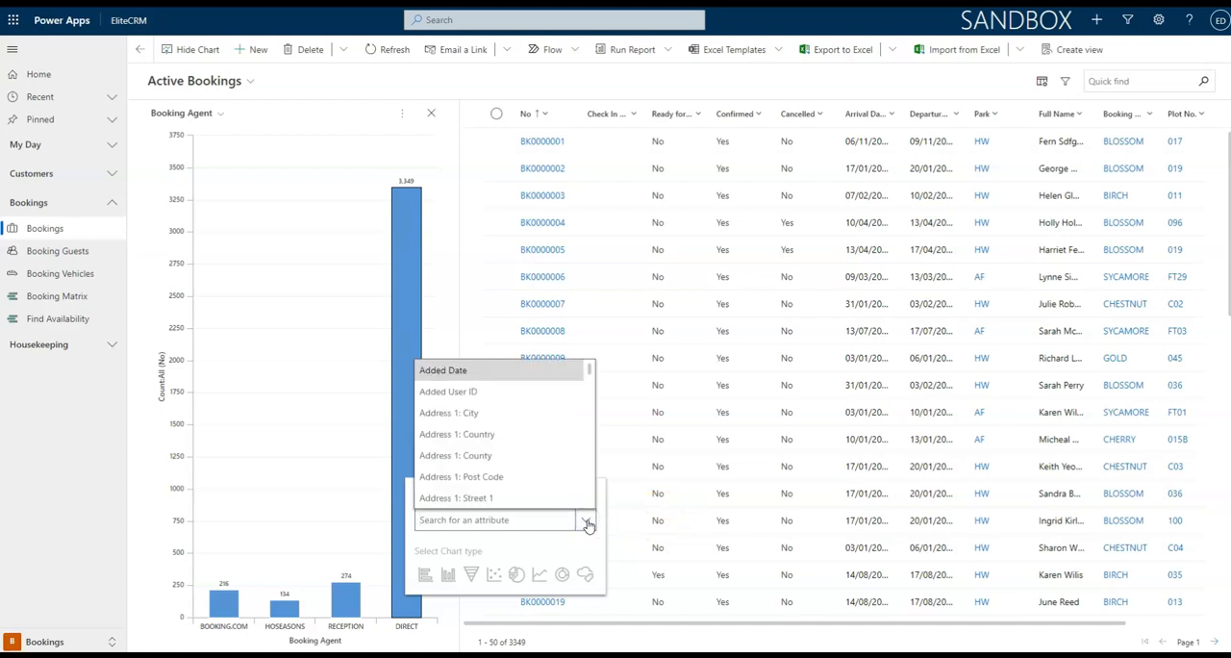
scroll(558, 475, "down", 5)
scroll(559, 477, "down", 3)
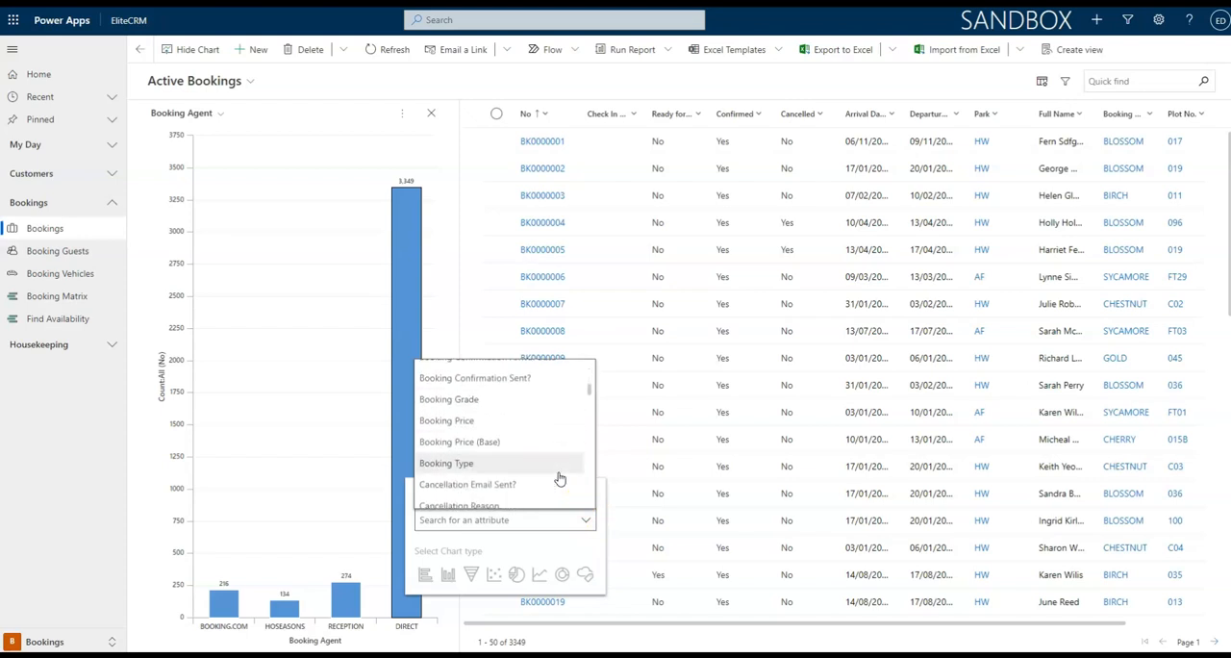
scroll(559, 478, "down", 5)
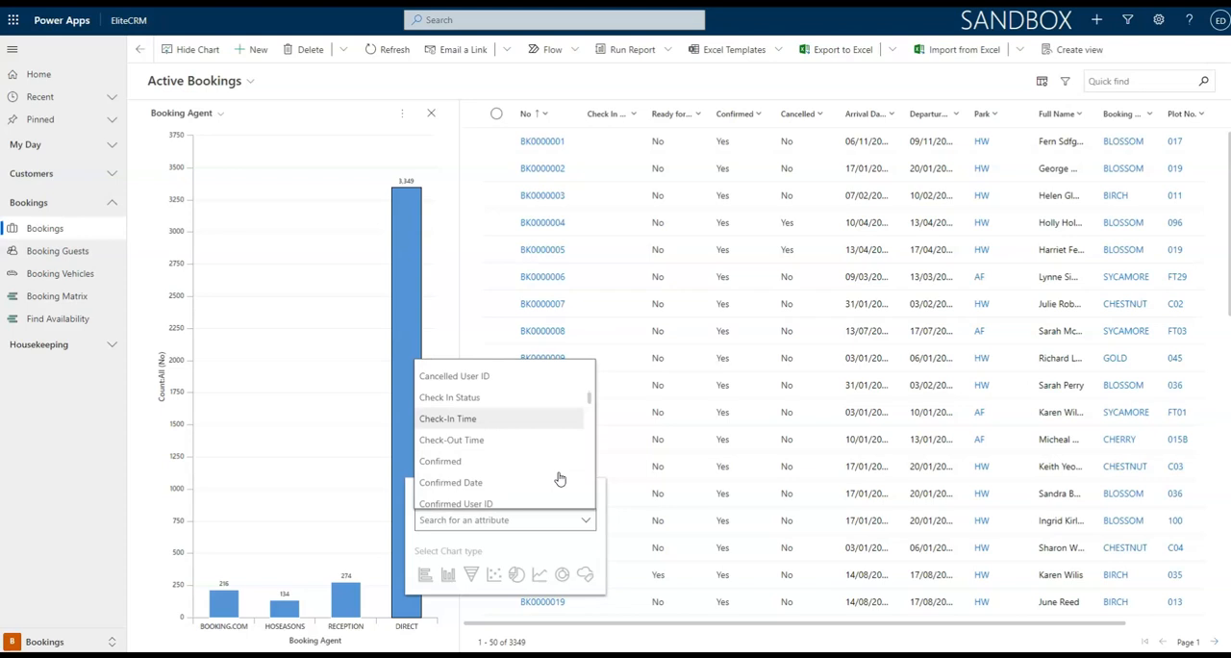
left_click(507, 461)
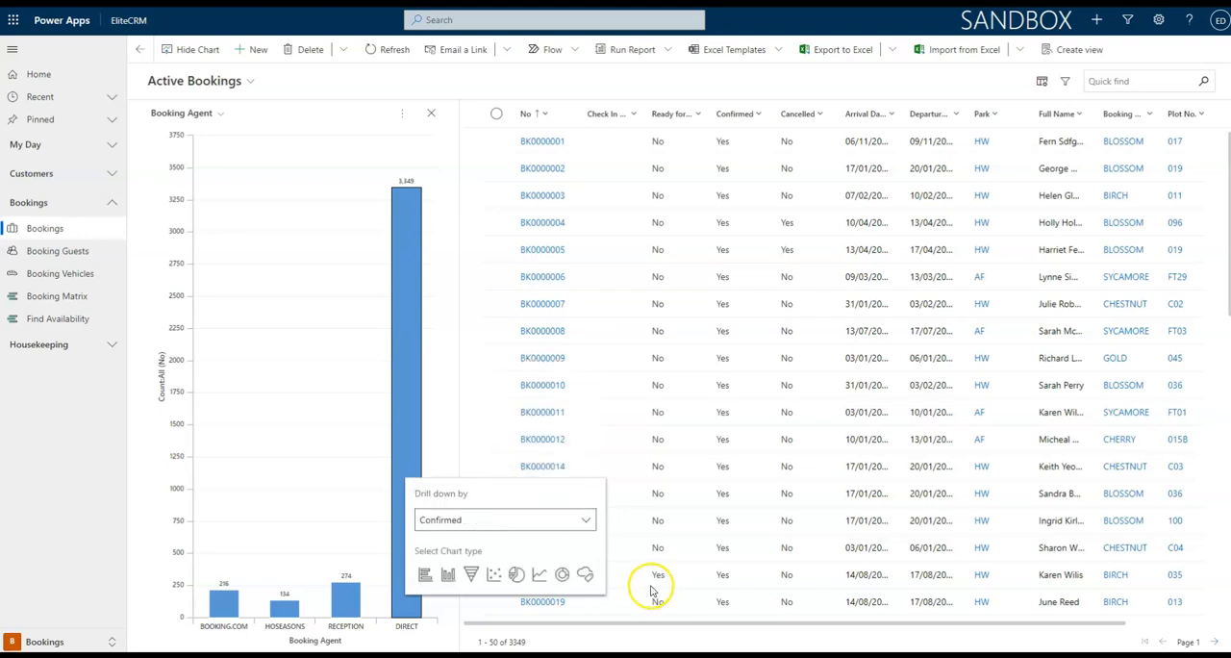
left_click(426, 574)
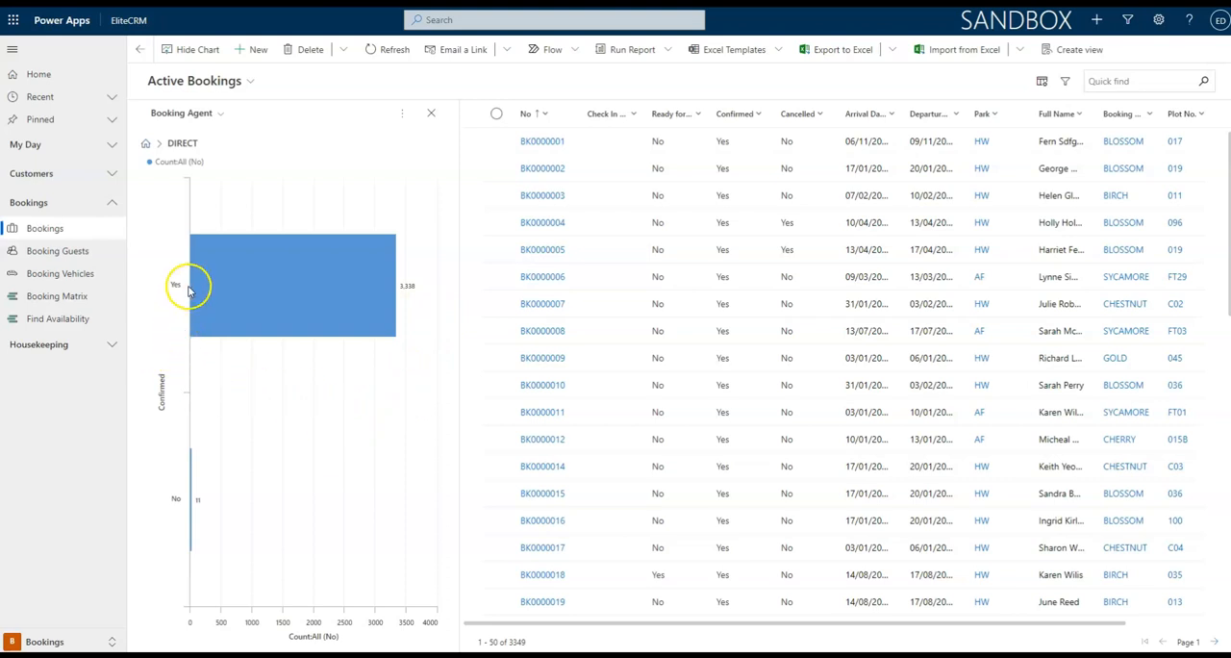
Drill down the confirmed Yes bookings by Park as a bar chart and return to the full Booking Agent chart.
left_click(272, 284)
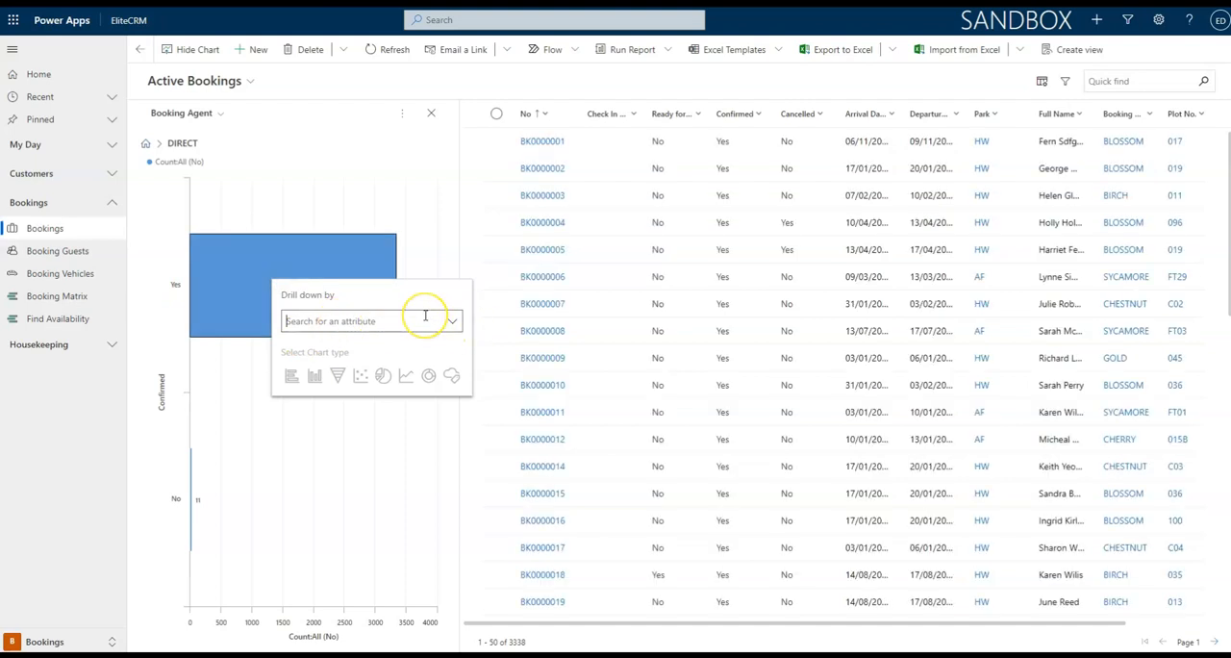
type("park")
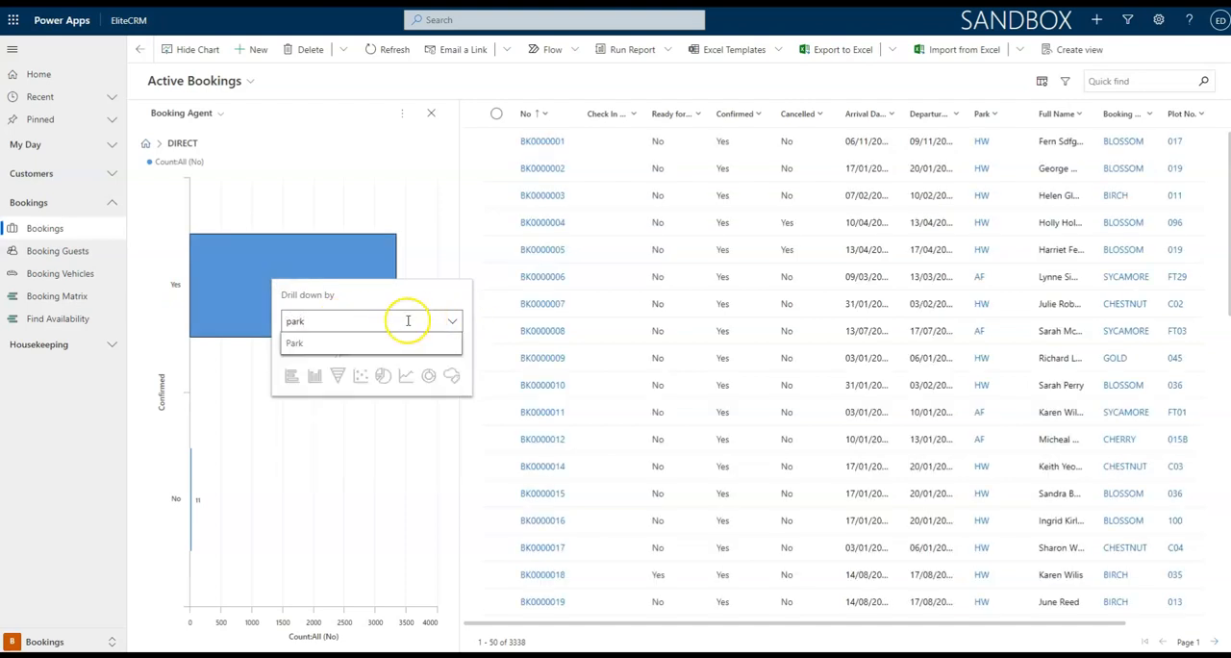
left_click(385, 342)
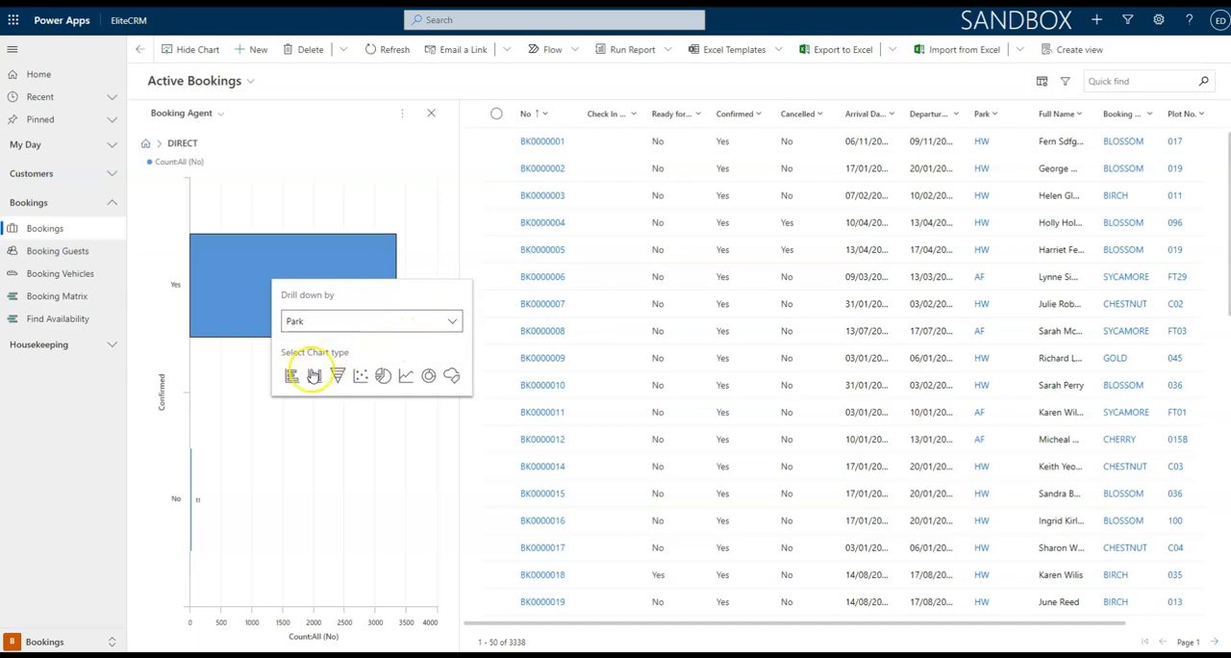
left_click(290, 376)
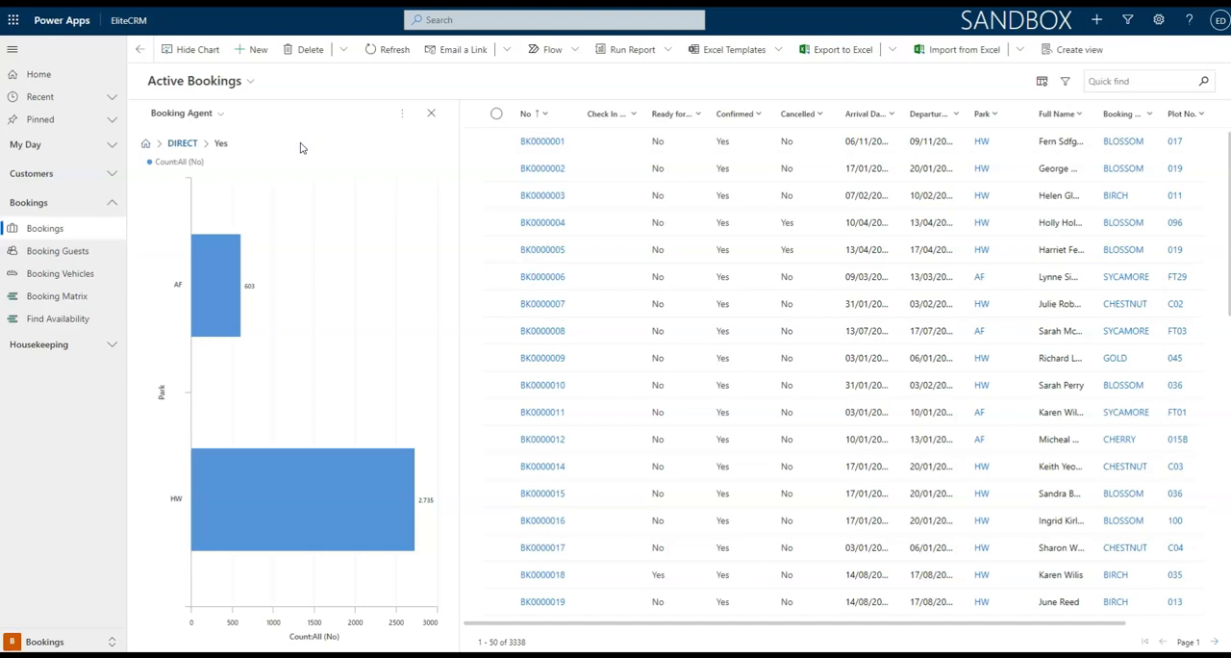
left_click(143, 144)
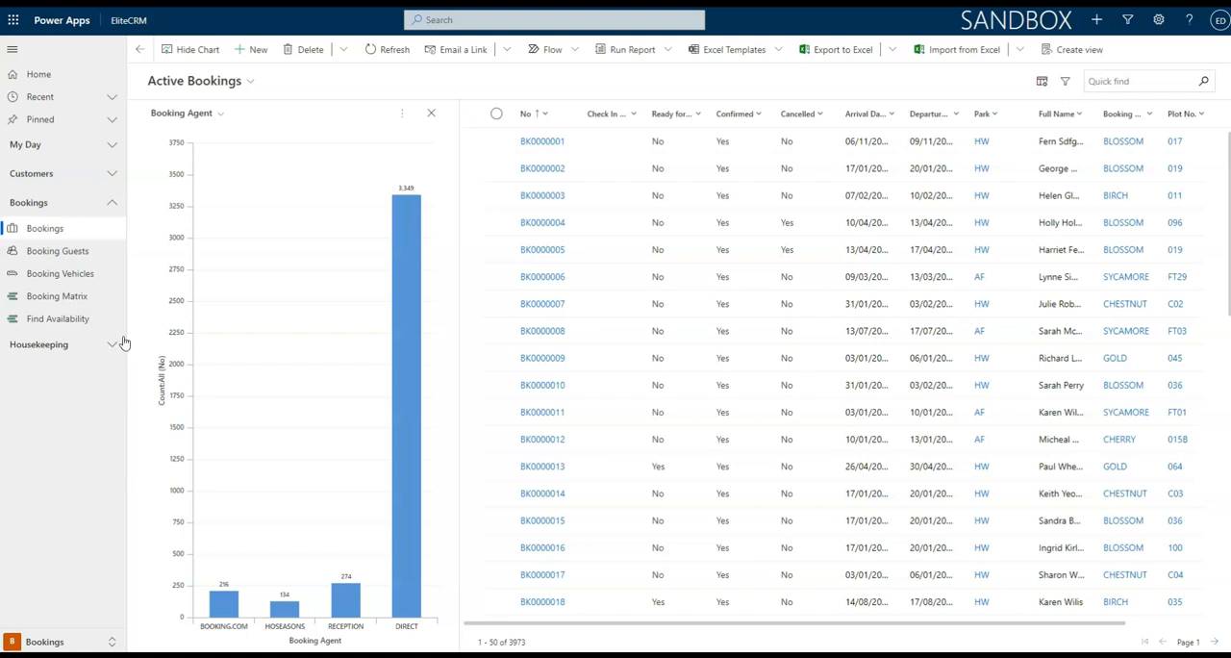
Create a new chart for Active Bookings named Booking by Revenue.
left_click(403, 115)
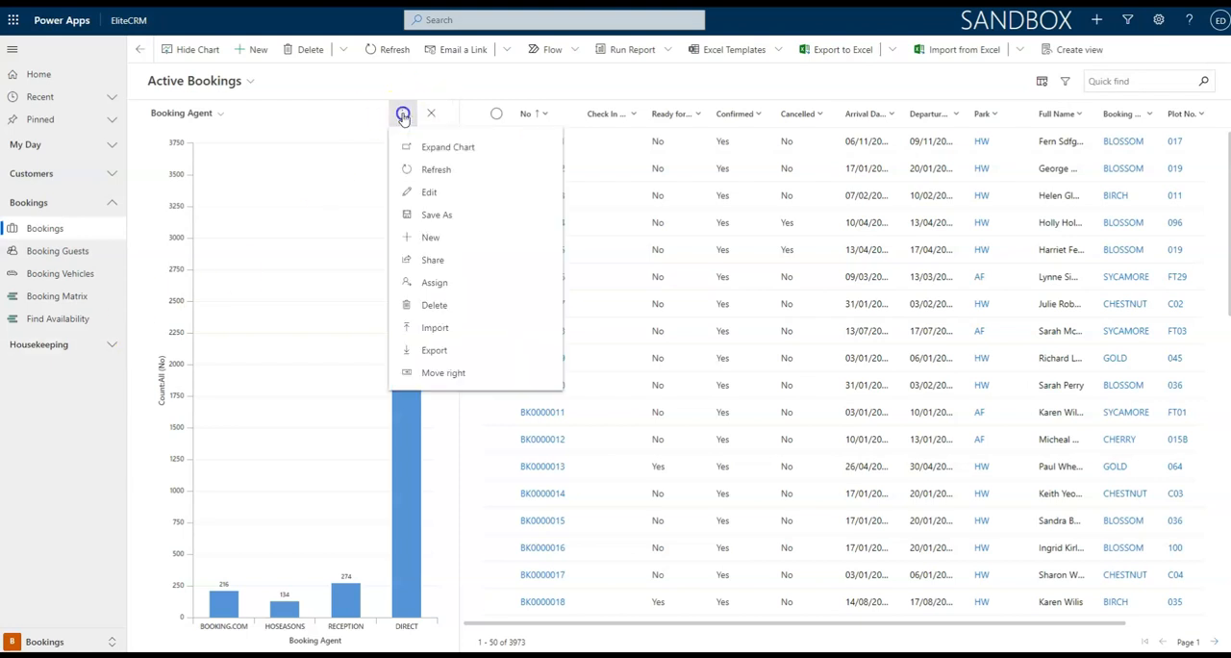
left_click(452, 237)
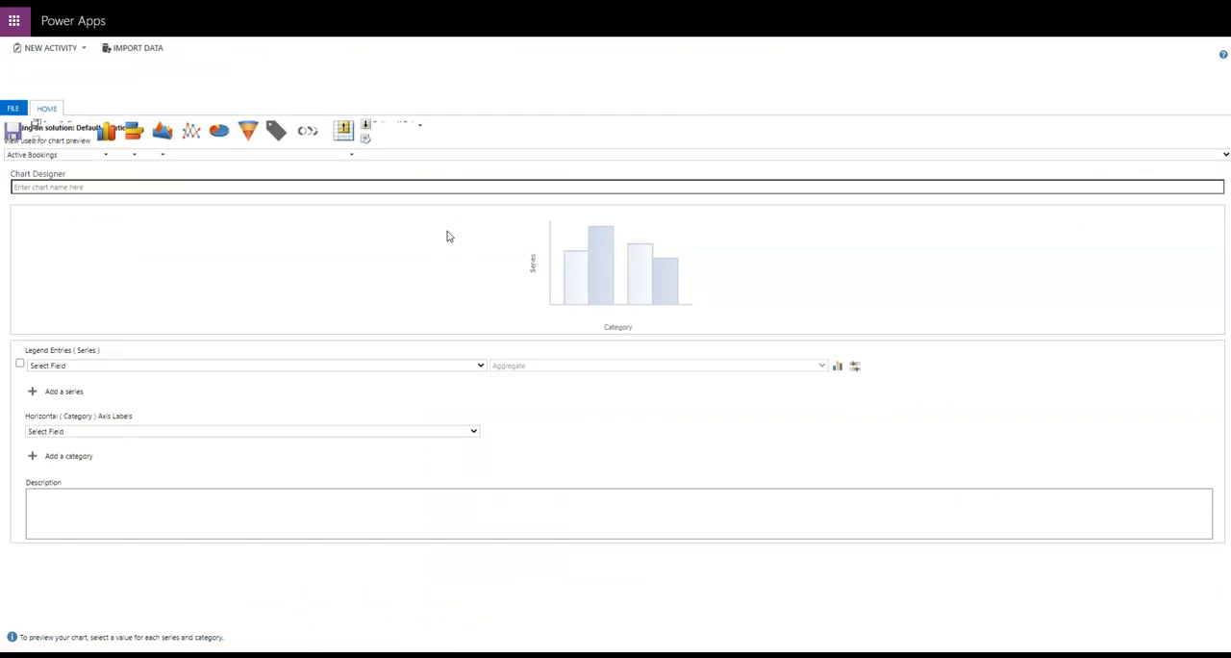
left_click(121, 187)
type("Booking by Revenue")
key("Tab")
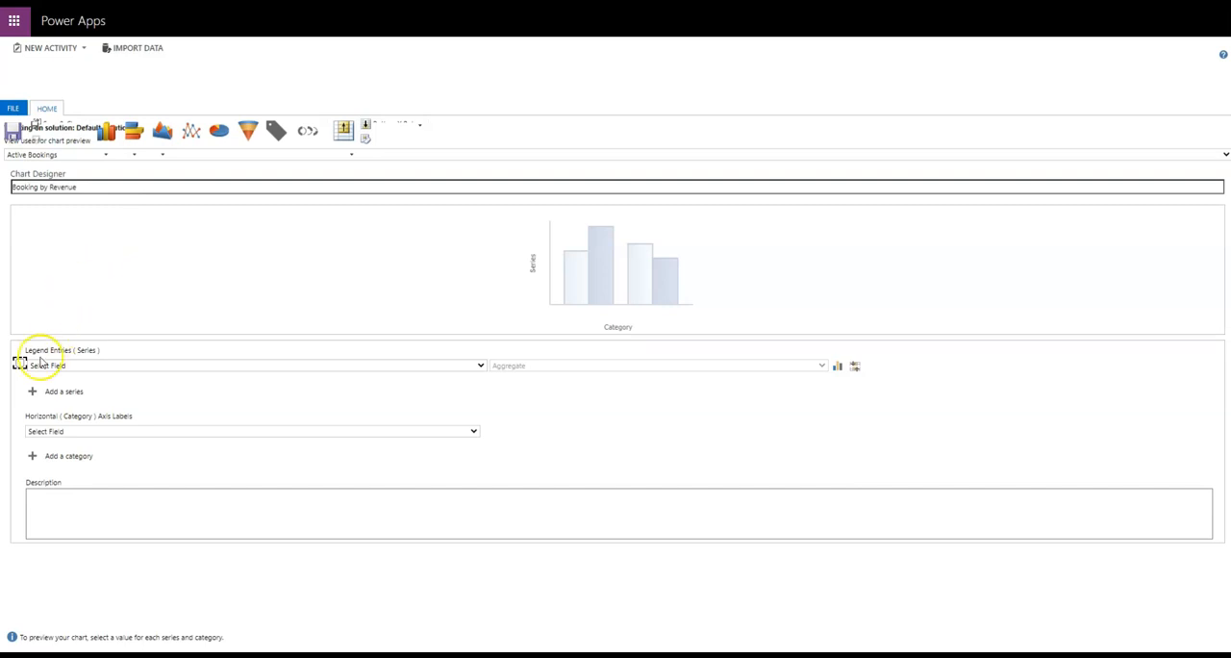
Set the chart's series to Total Price aggregated by Sum and change its chart type to pie.
left_click(198, 367)
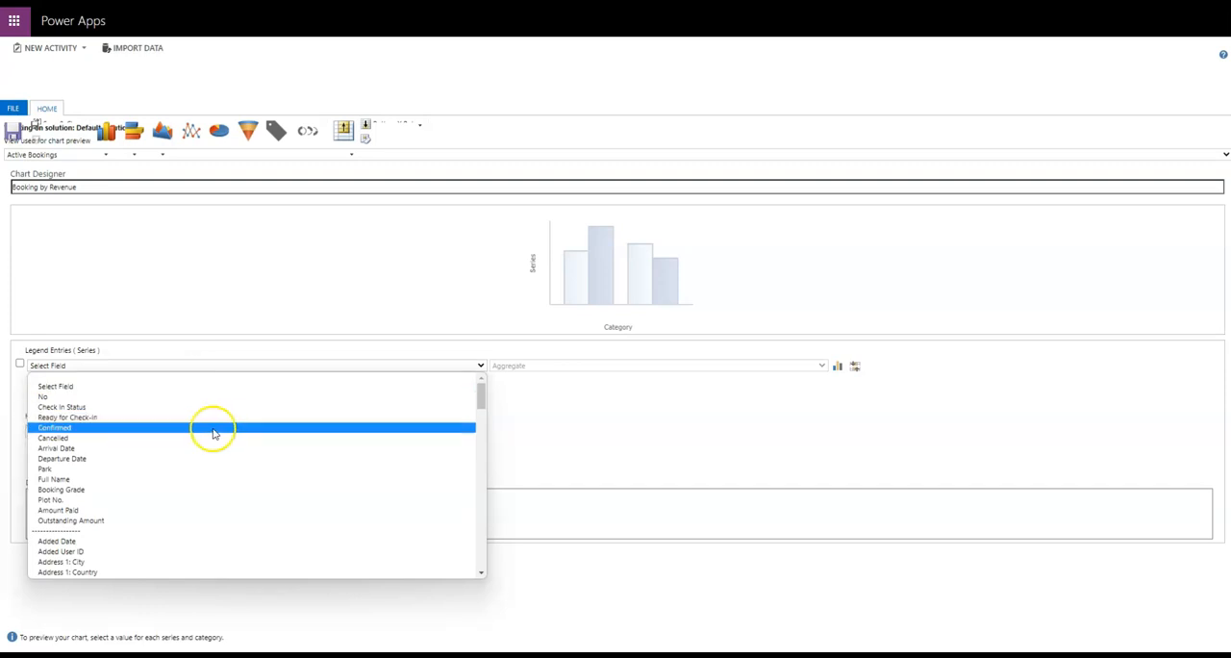
scroll(200, 448, "down", 15)
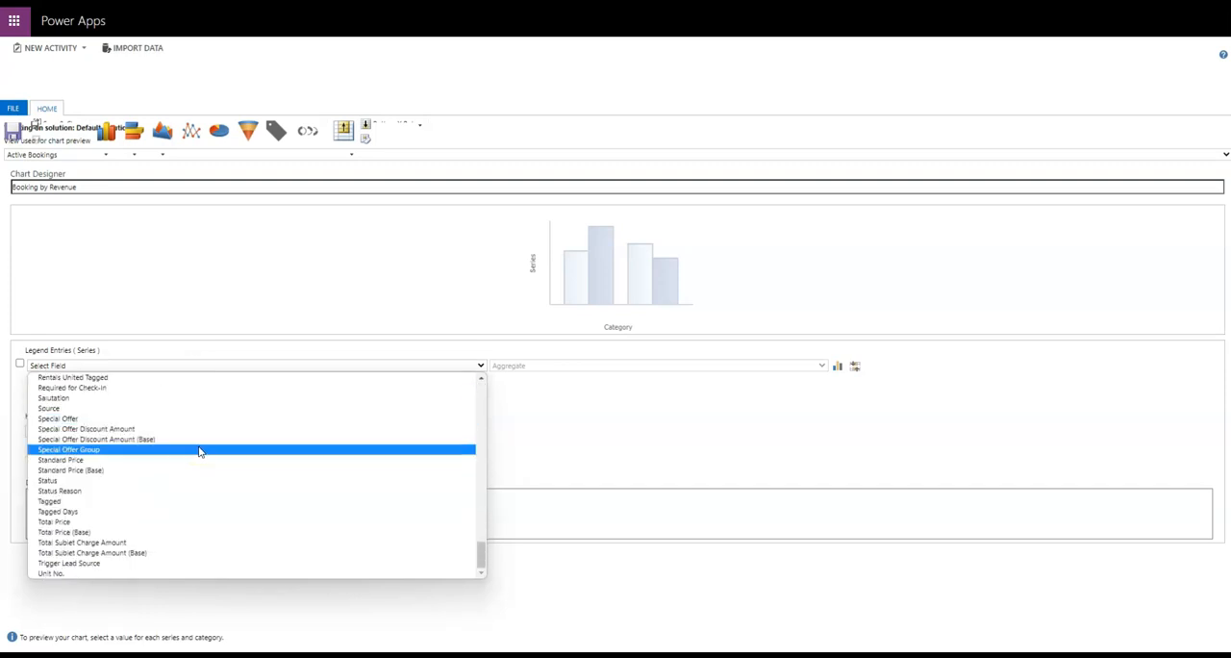
left_click(160, 519)
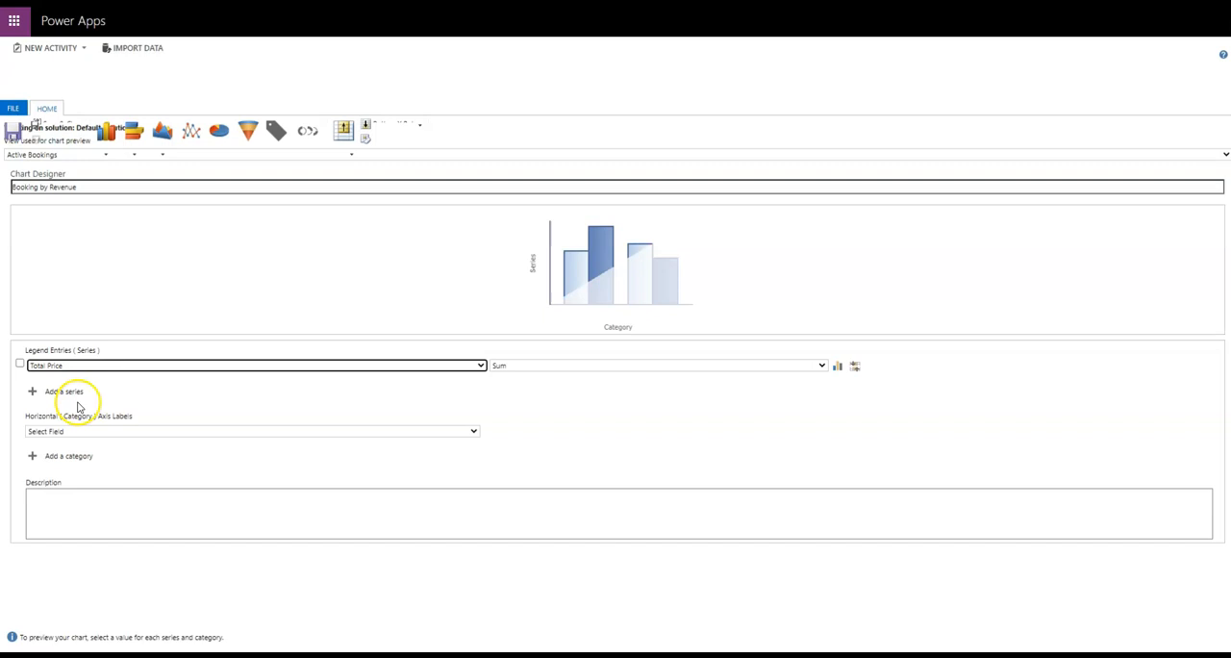
left_click(525, 368)
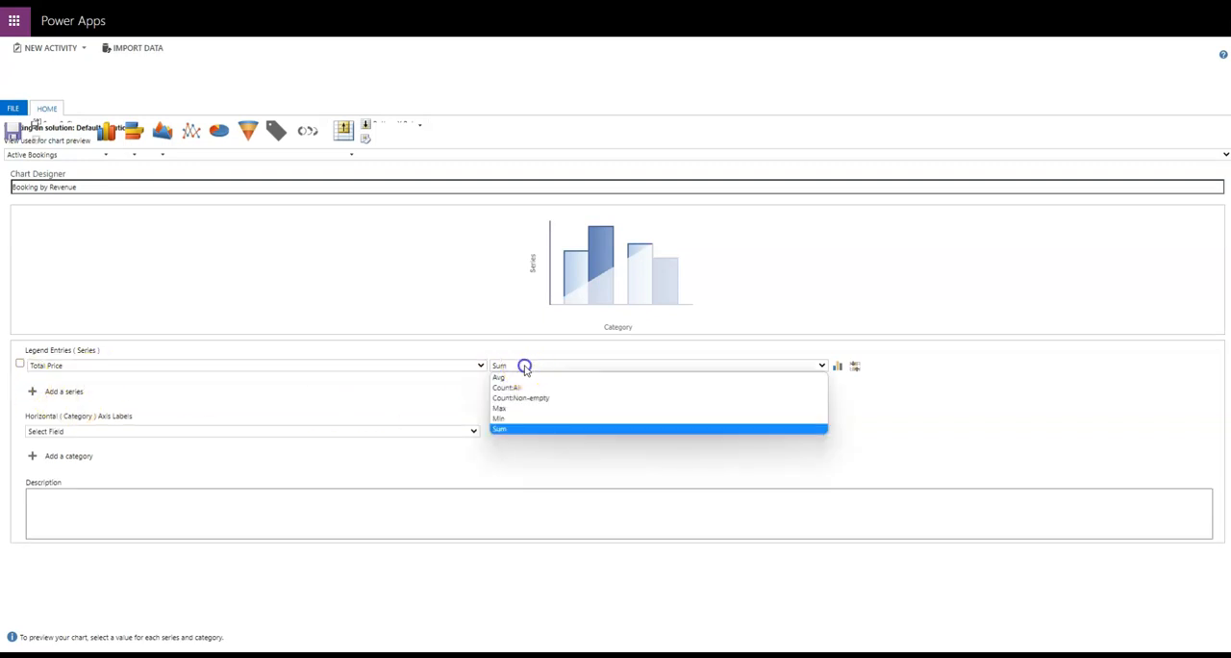
left_click(520, 431)
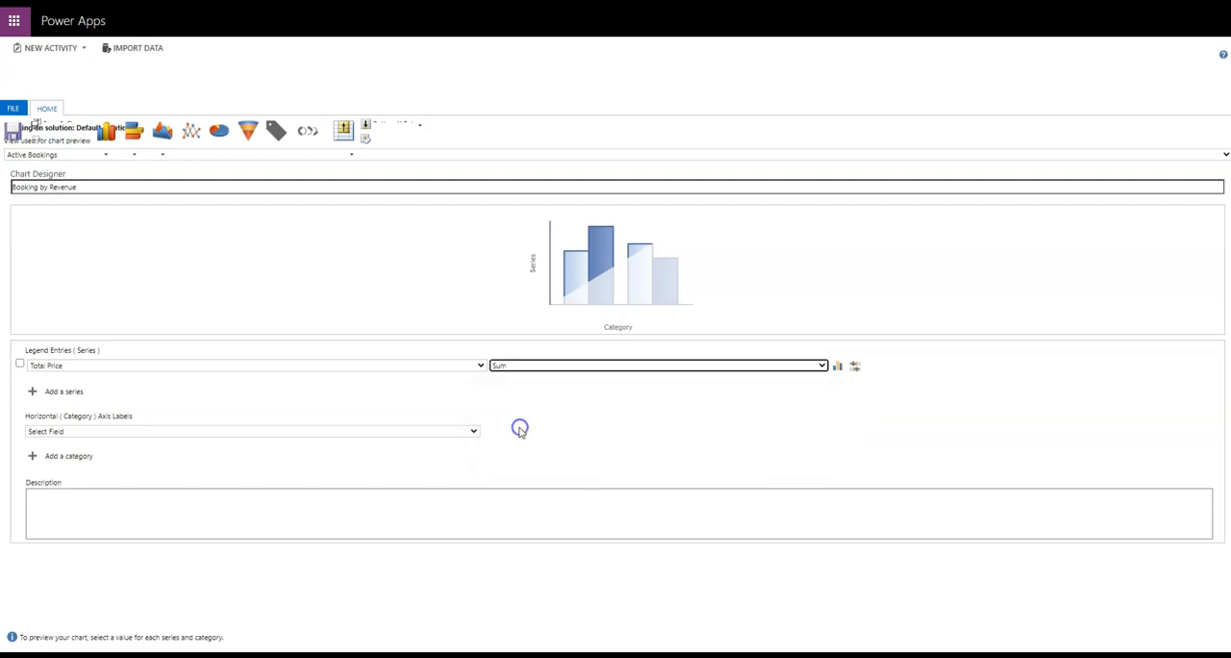
left_click(837, 367)
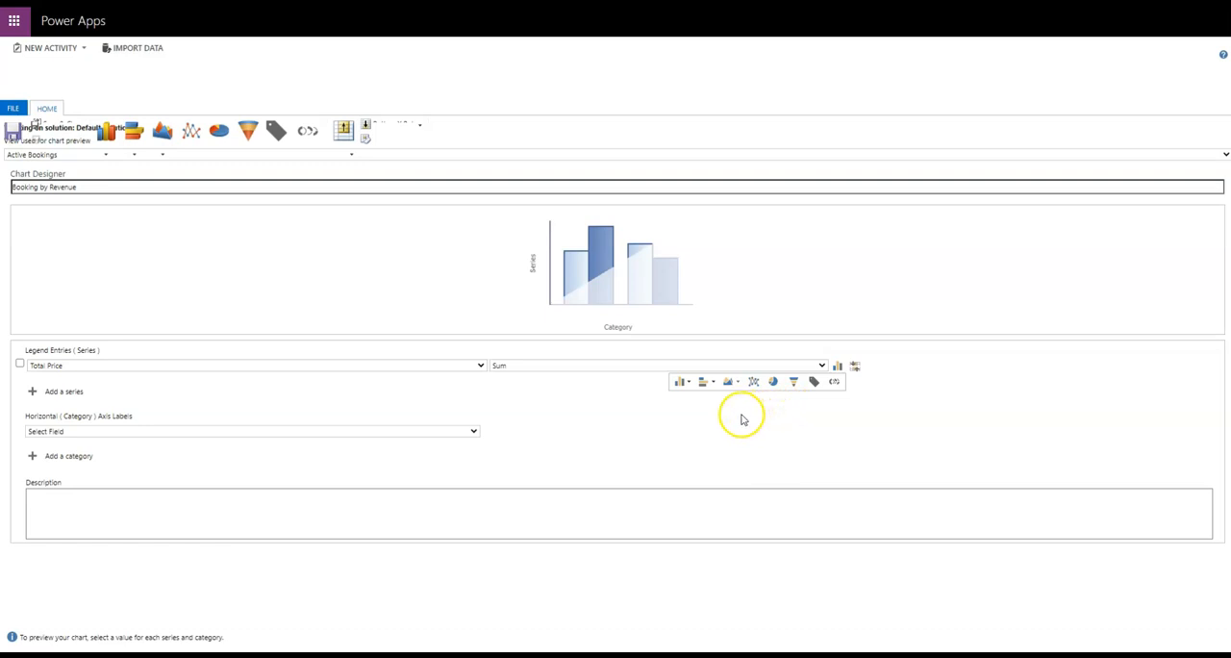
left_click(775, 383)
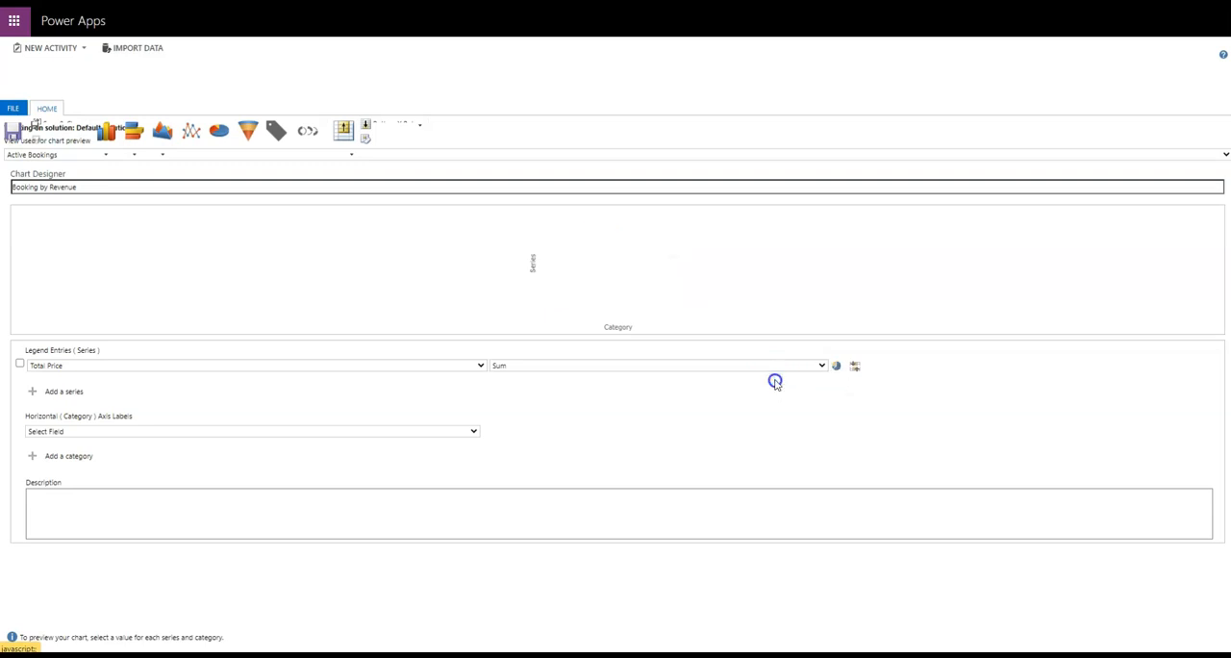
Examine the Top X Rule options for the Total Price series and dismiss them.
left_click(857, 369)
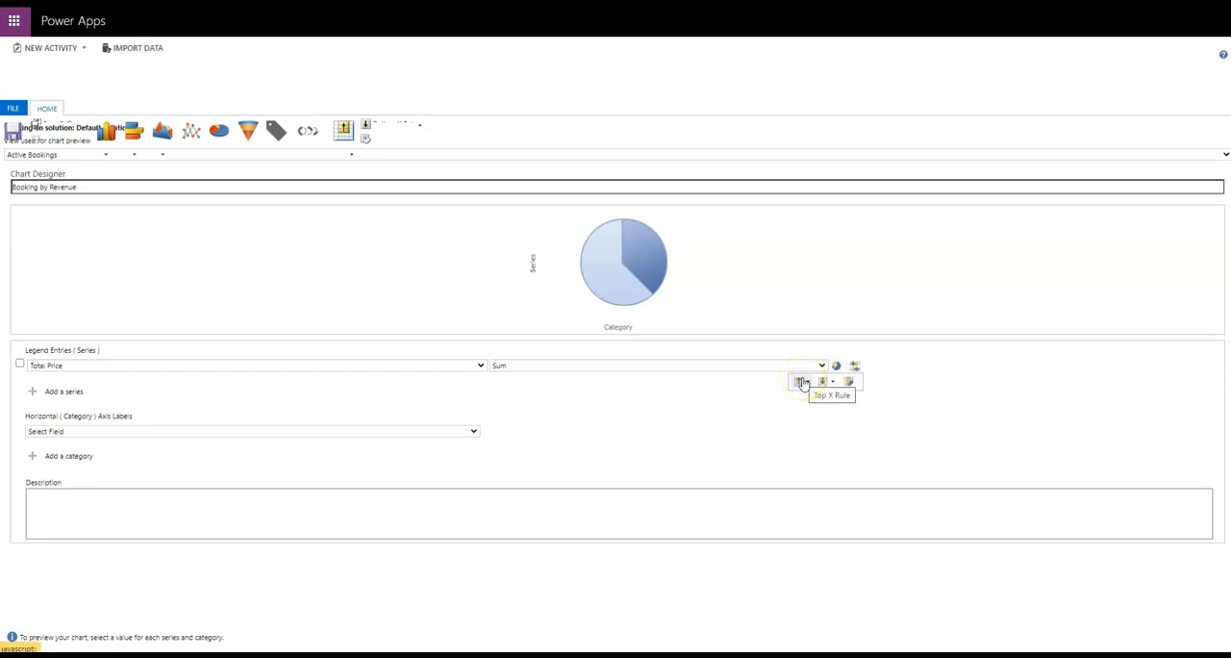
left_click(801, 383)
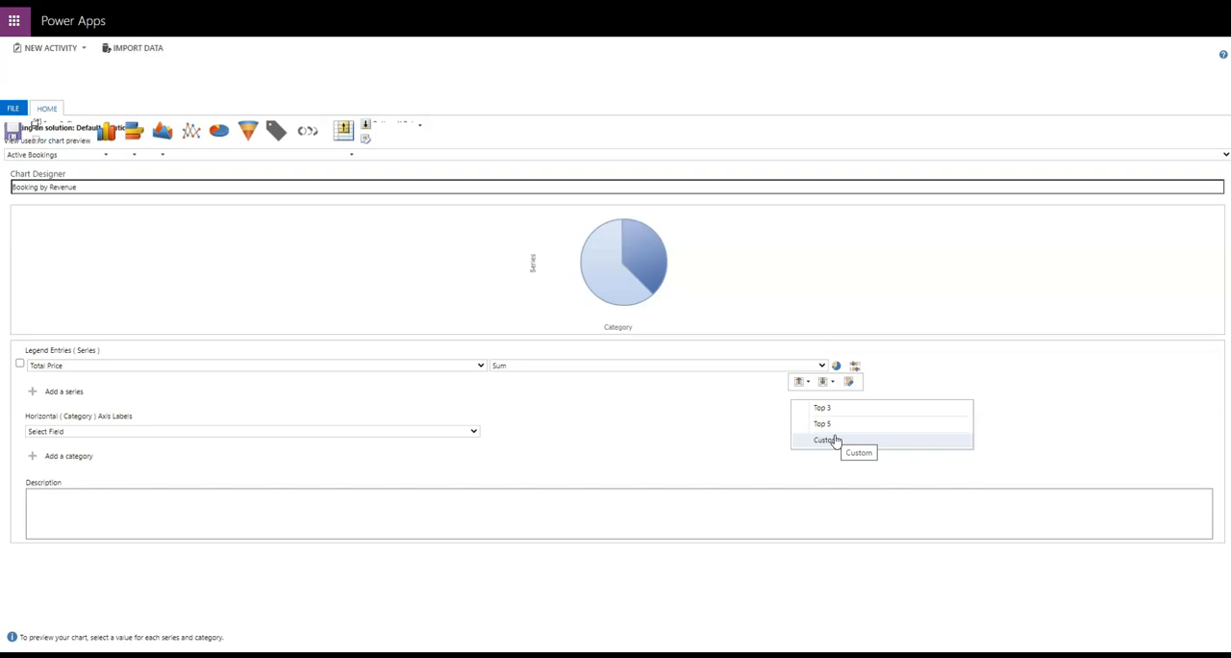
left_click(745, 428)
left_click(858, 404)
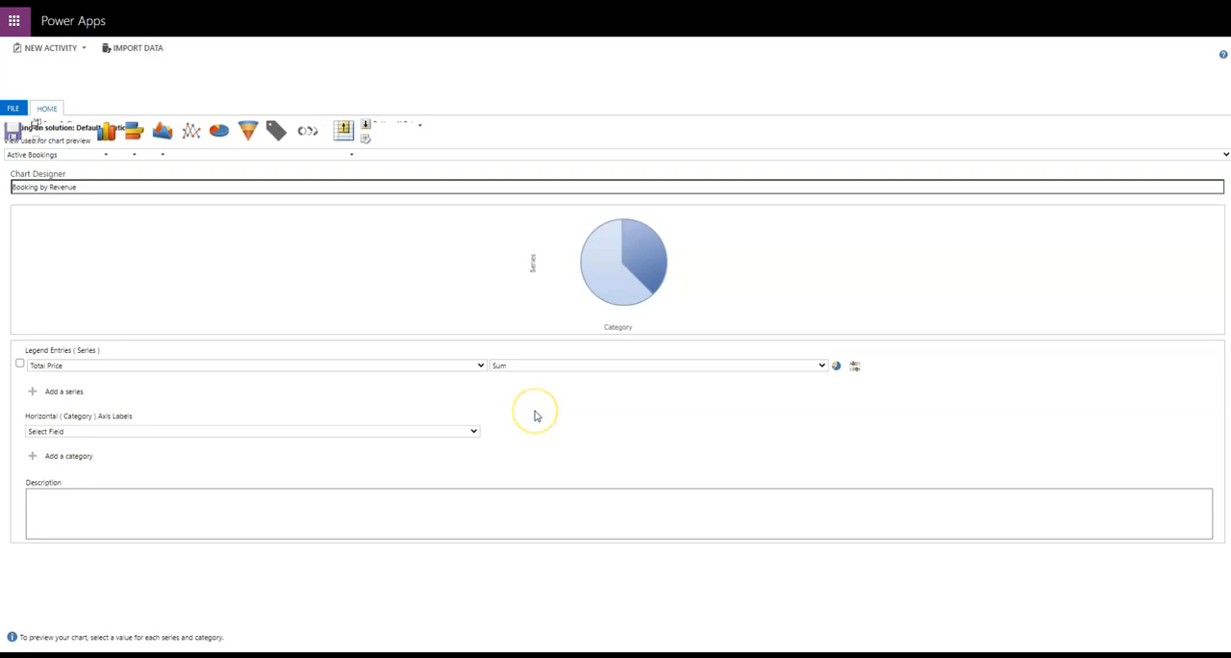
Set the chart's category to Booking Grade, save and close the chart, and dismiss the chart editor notice.
left_click(76, 433)
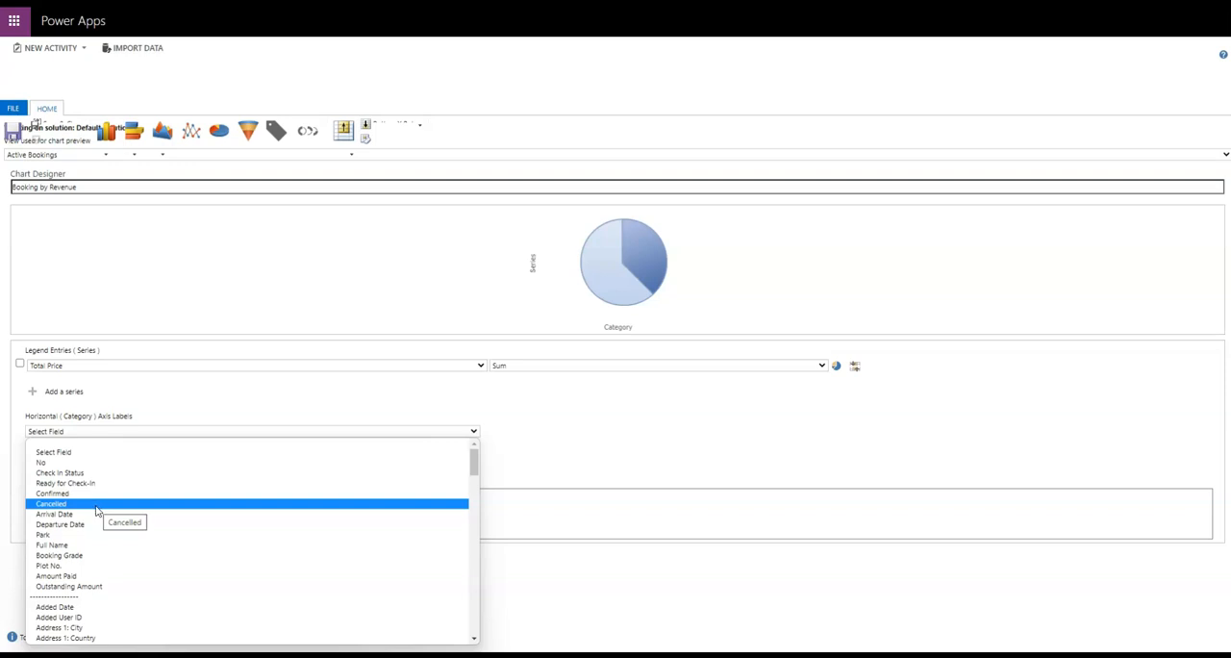
left_click(69, 555)
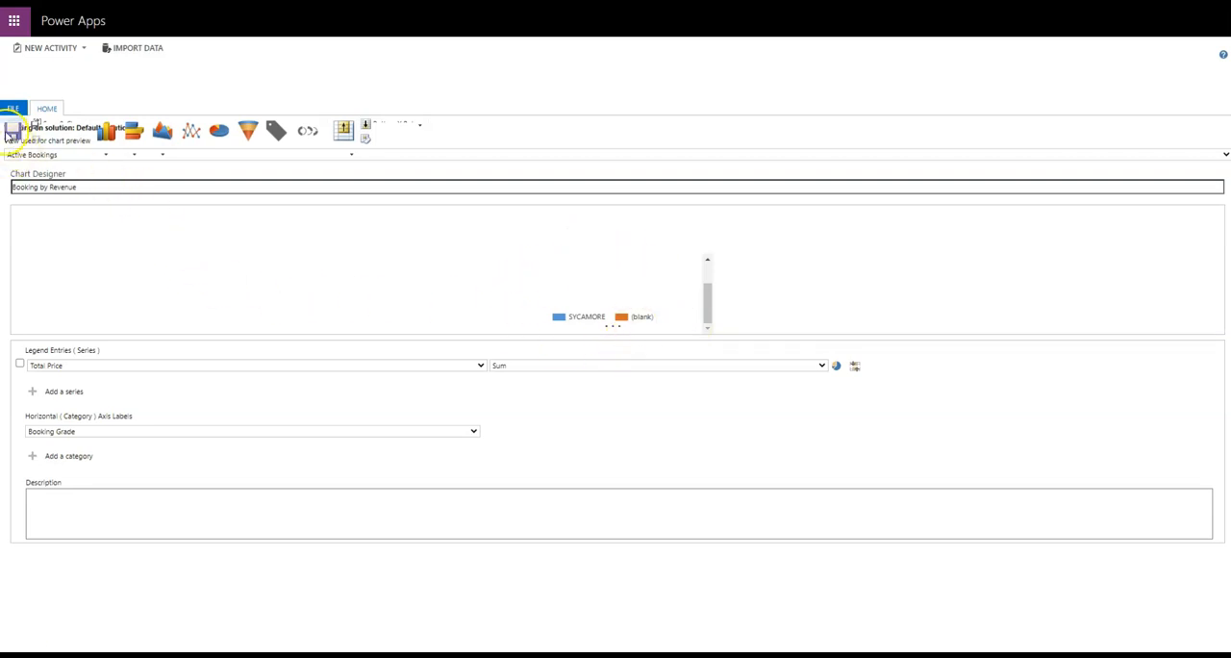
left_click(8, 129)
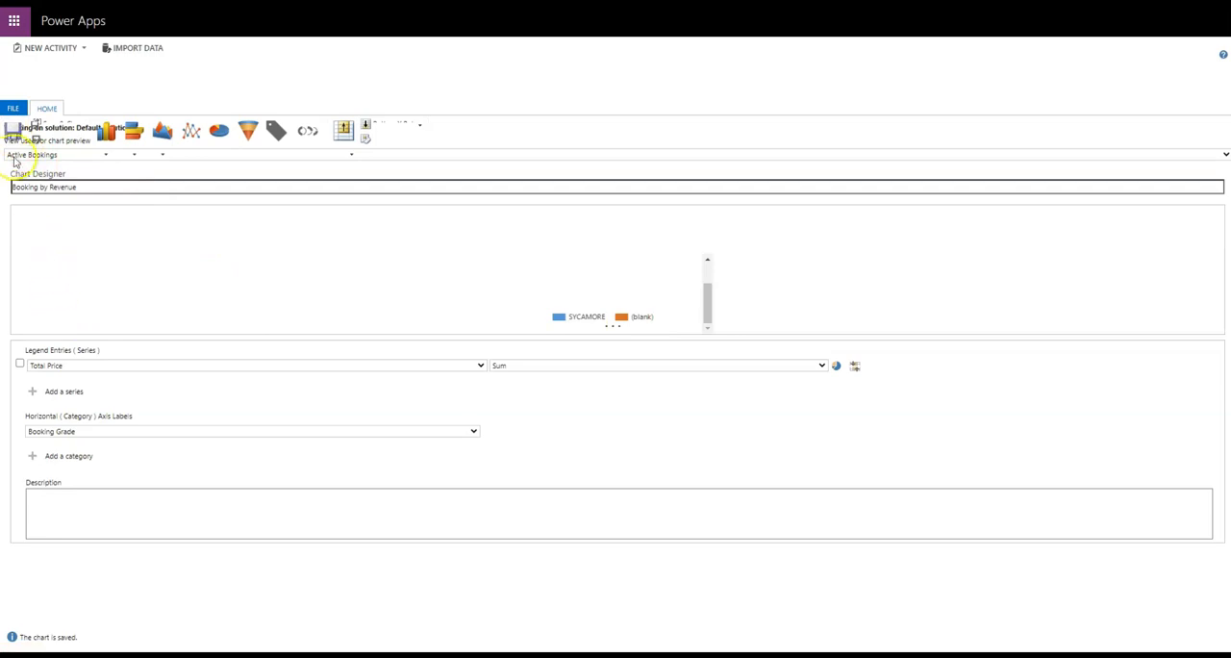
left_click(37, 127)
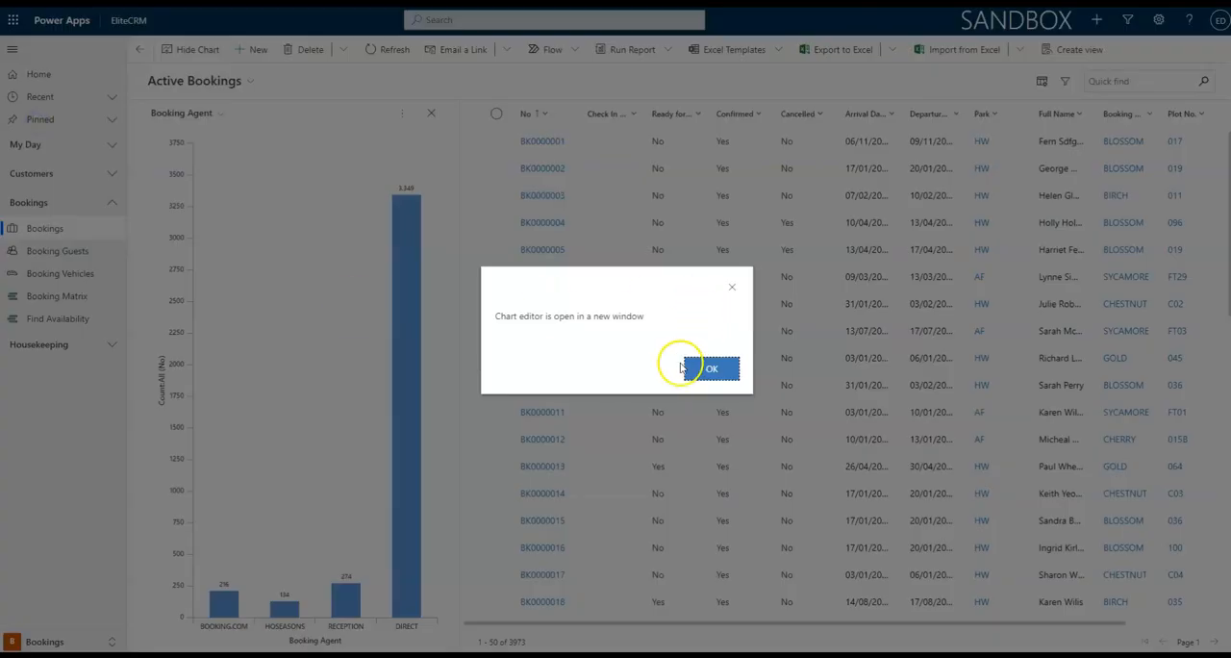
left_click(711, 370)
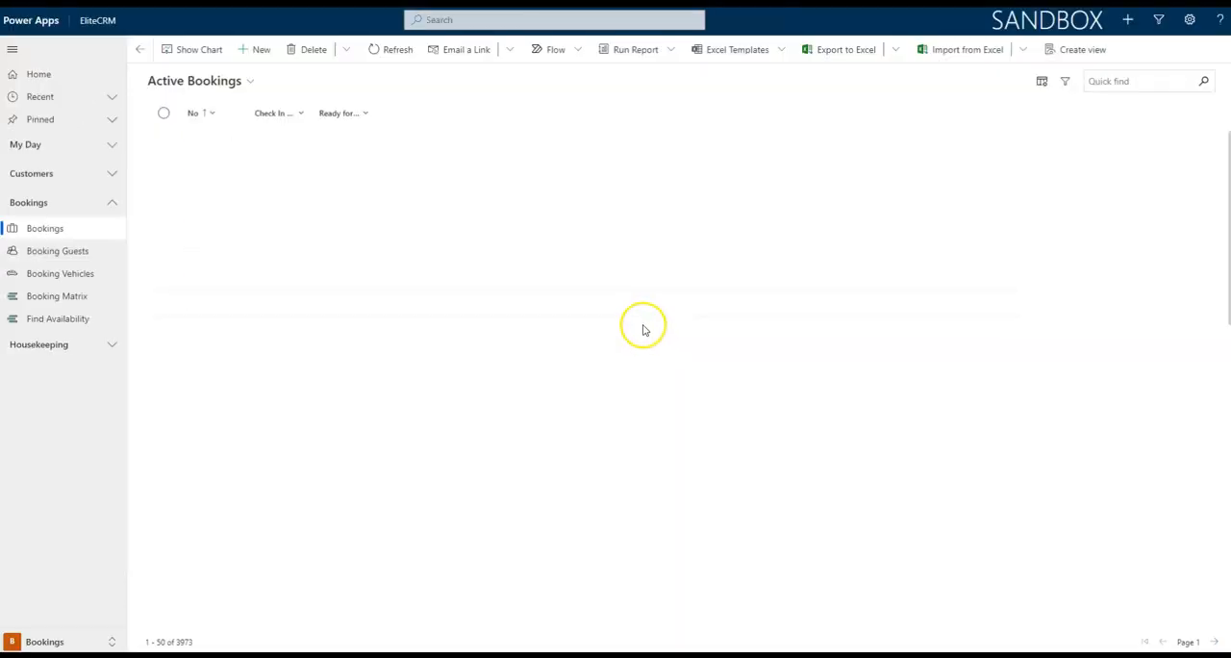
Show the chart pane for the Confirmed Bookings view and display the Booking by Revenue chart.
left_click(210, 53)
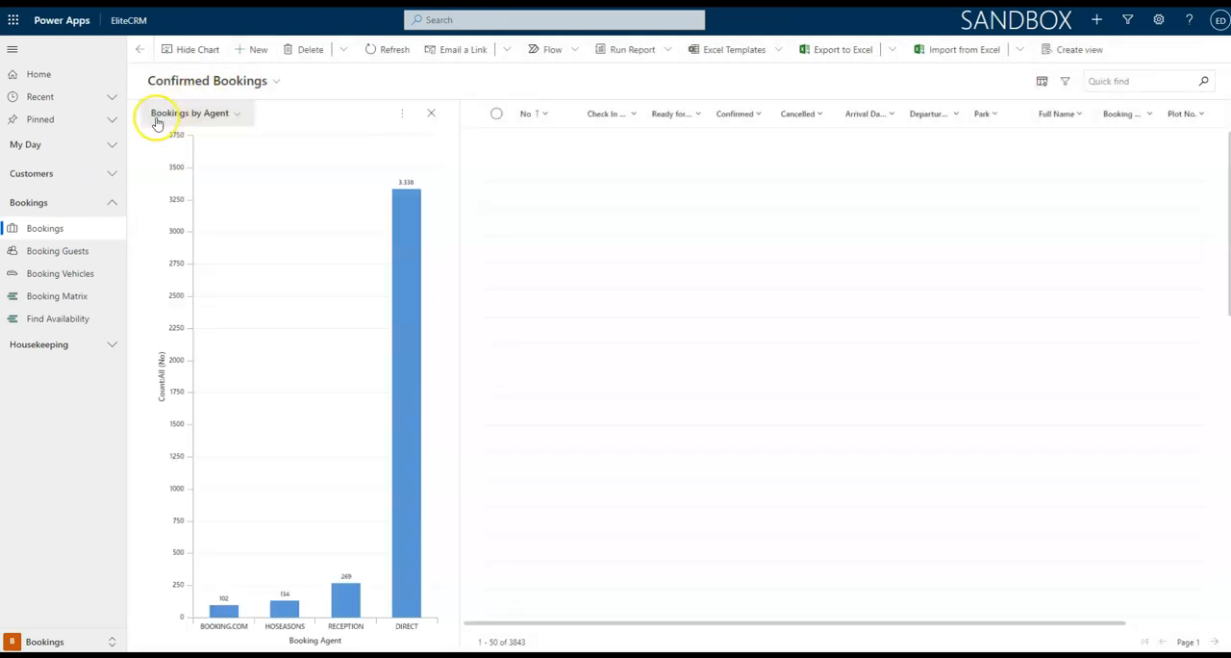
left_click(236, 115)
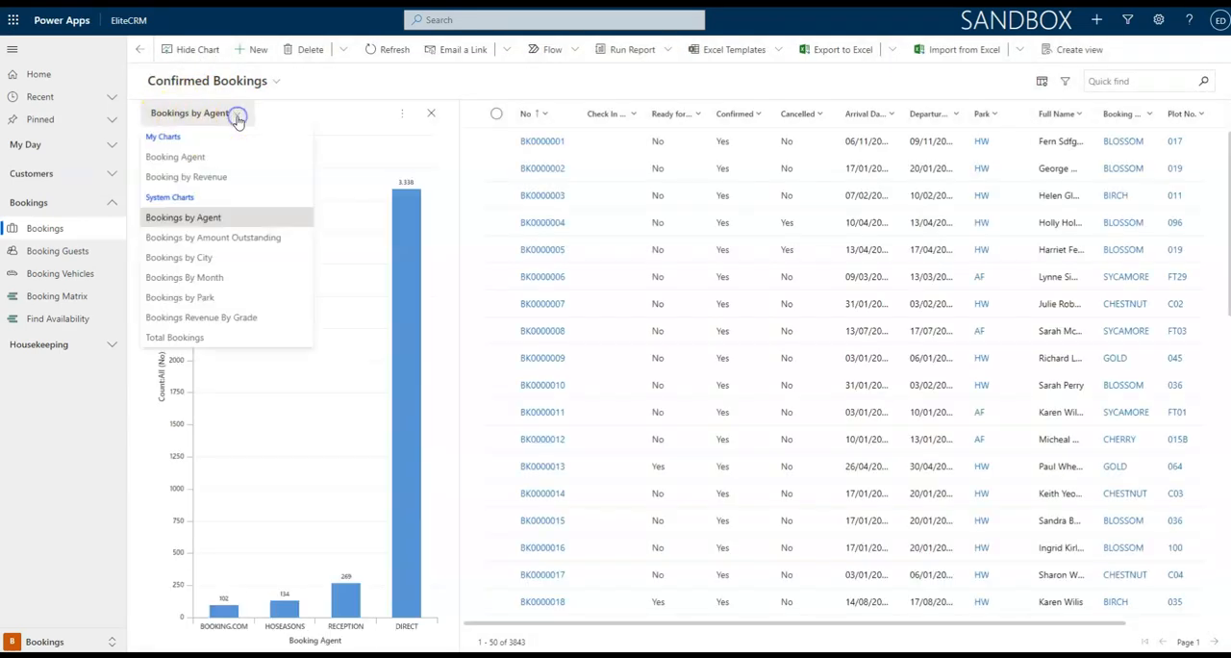
left_click(246, 179)
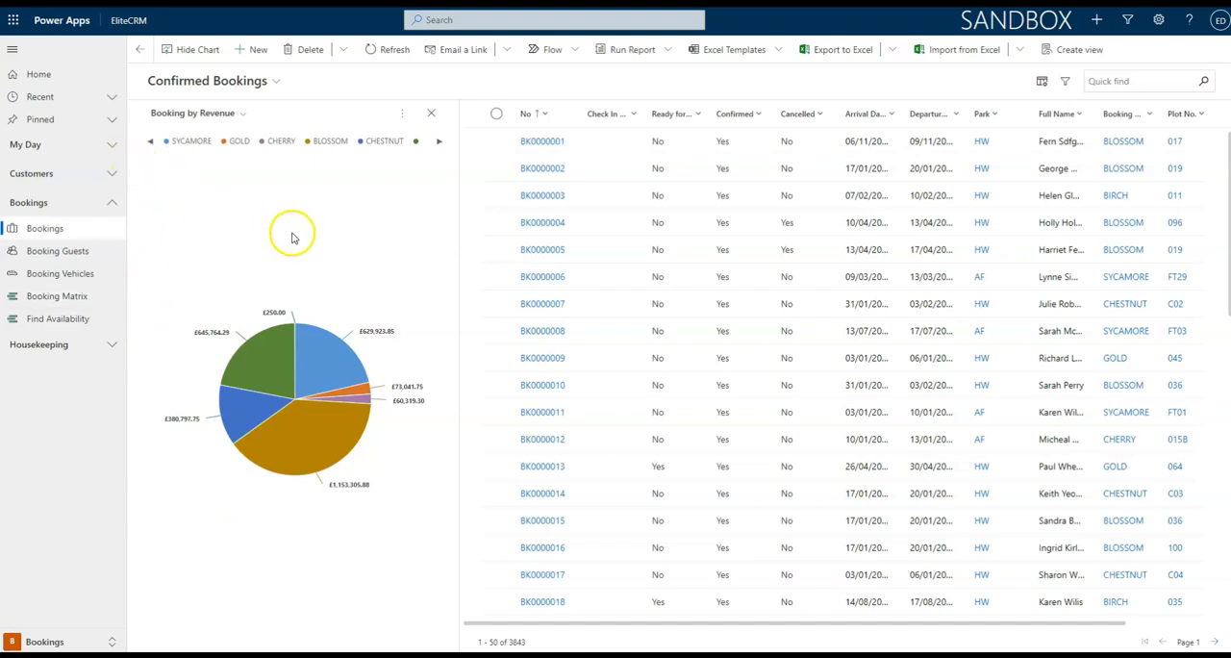
left_click(385, 183)
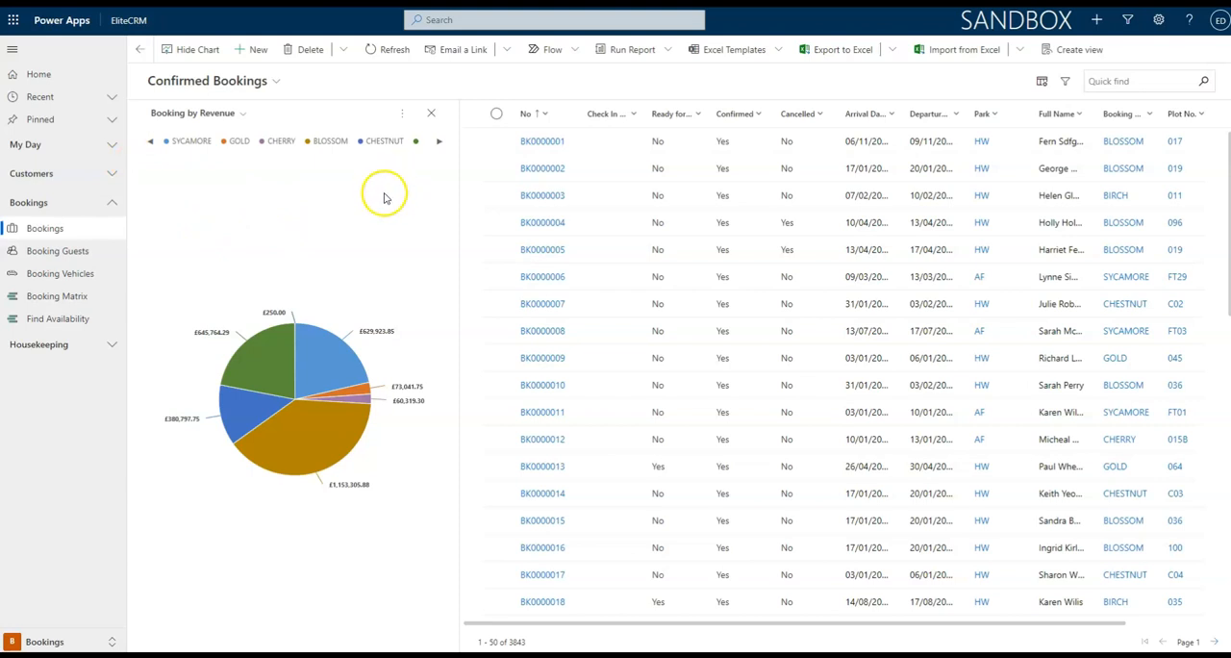
Filter the bookings list by the pie chart's CHESTNUT slice and dismiss the drill-down options.
mouse_move(328, 432)
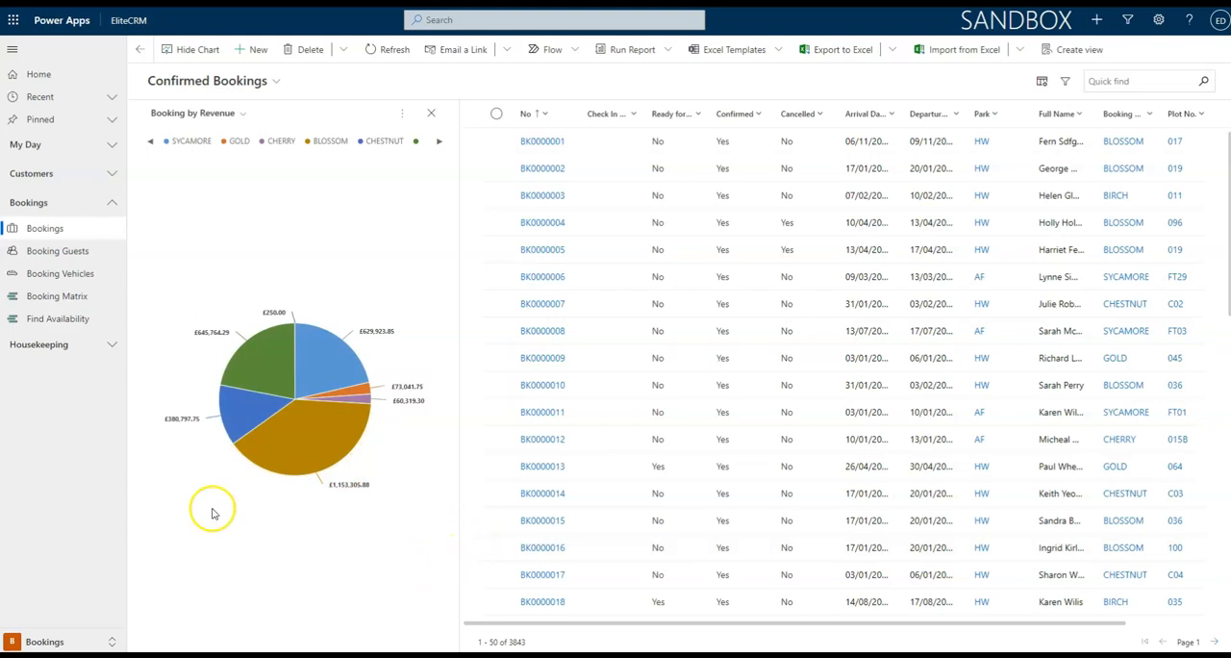
left_click(232, 407)
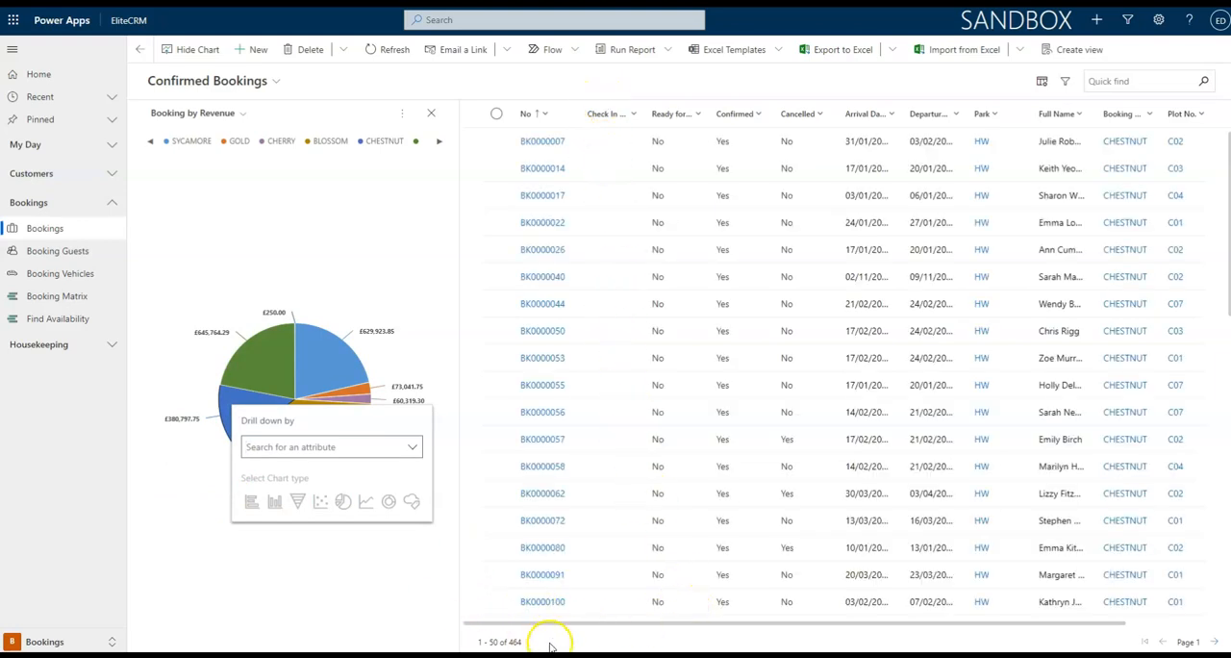
left_click(295, 572)
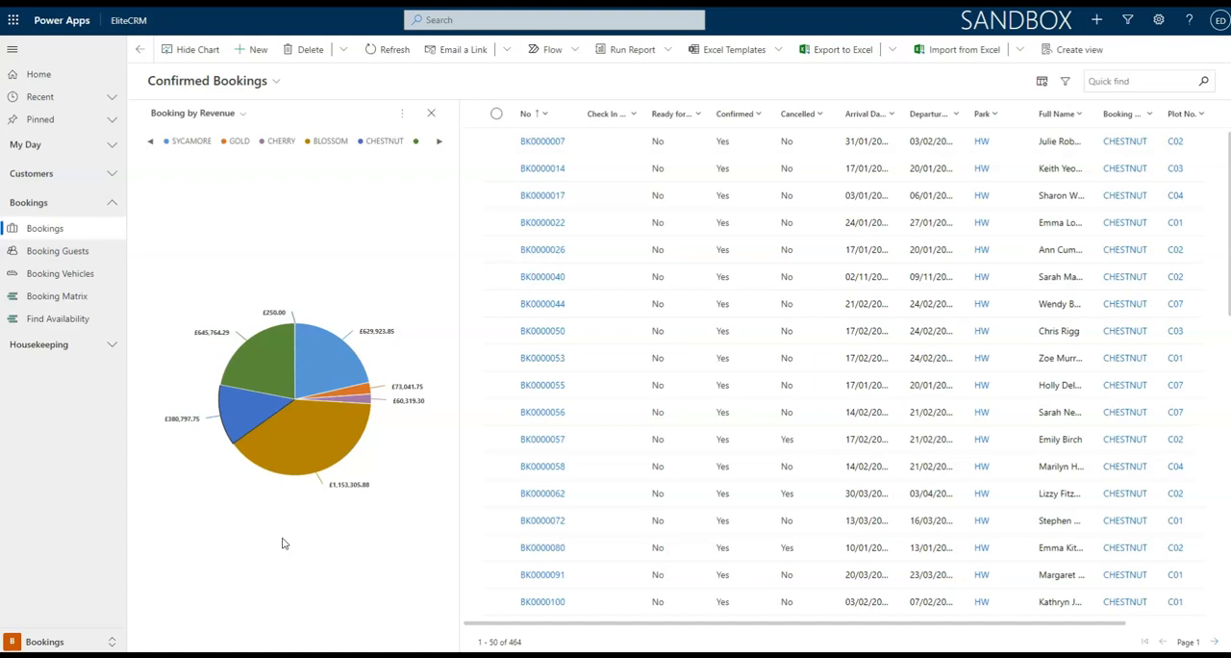
View the Booking by Revenue chart for the Sycamore Bookings Current Month view and the Sycamore Bookings view.
left_click(218, 80)
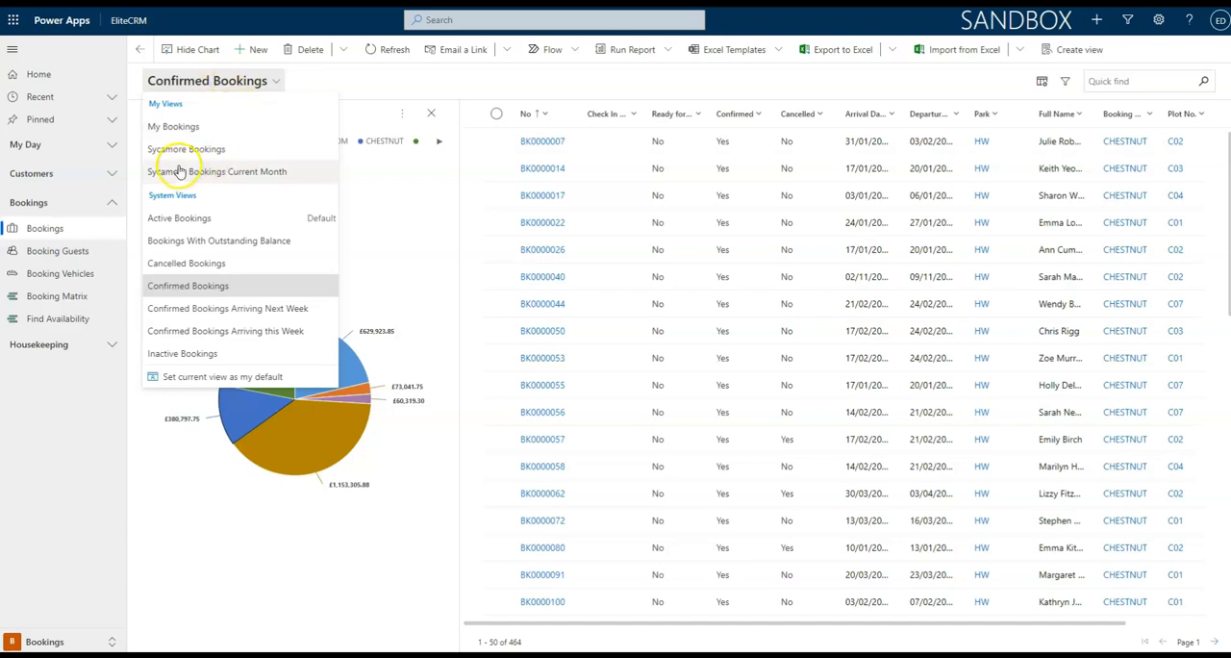
left_click(272, 179)
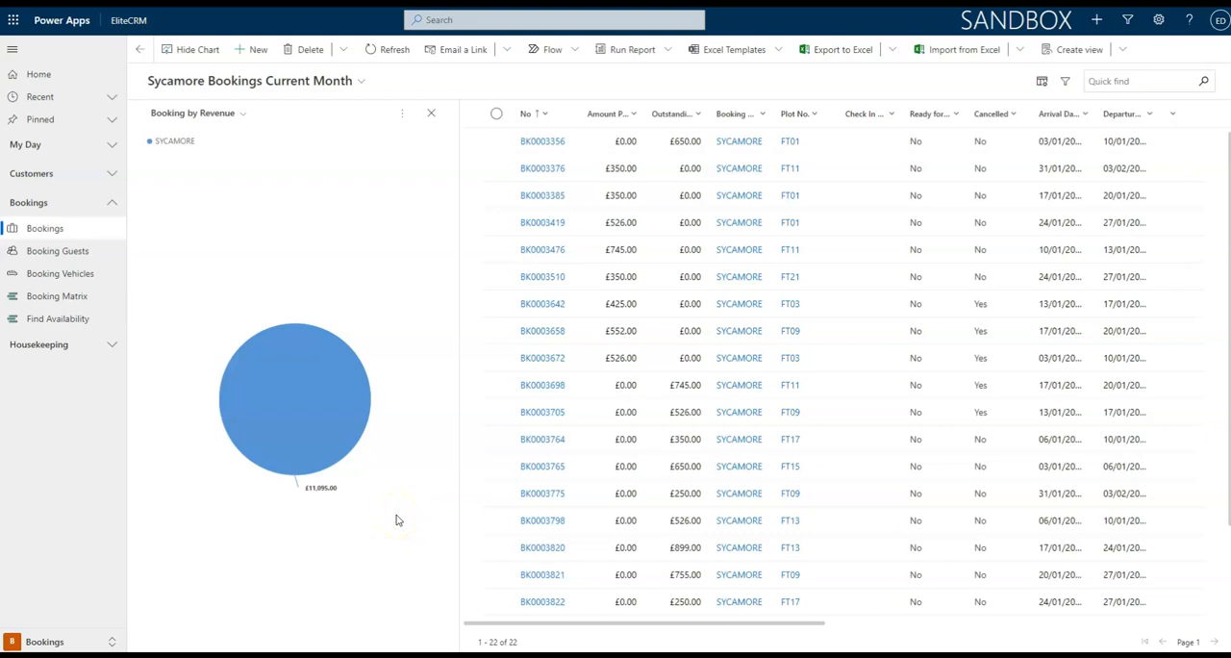
left_click(227, 83)
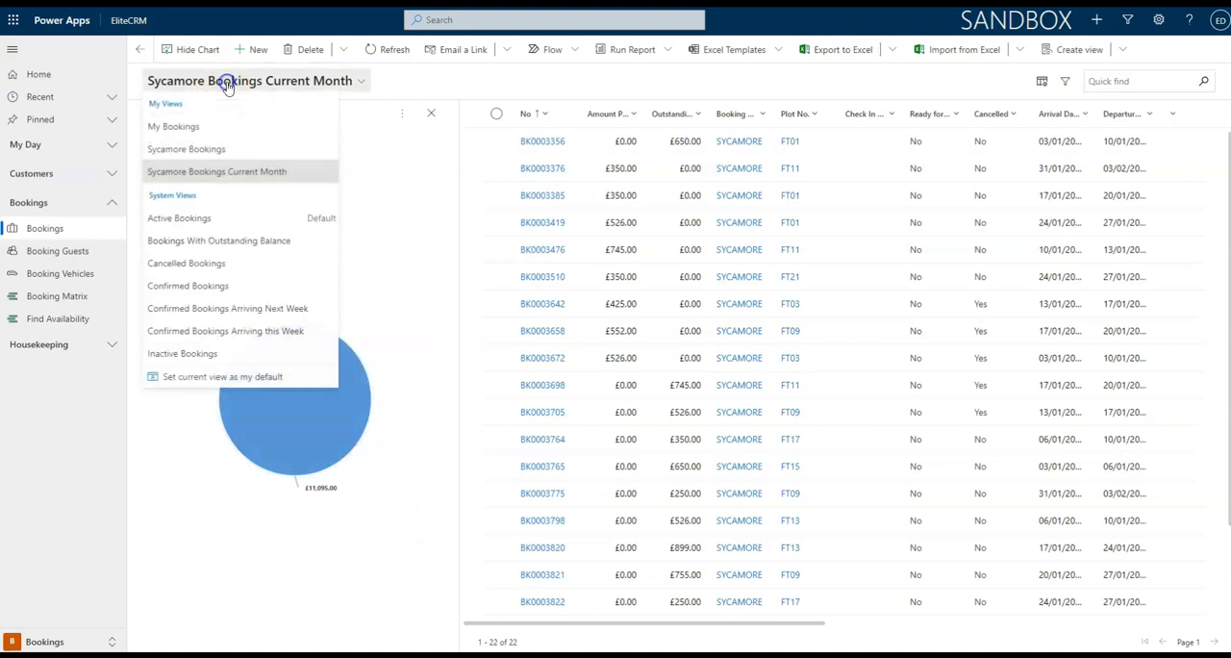
left_click(212, 149)
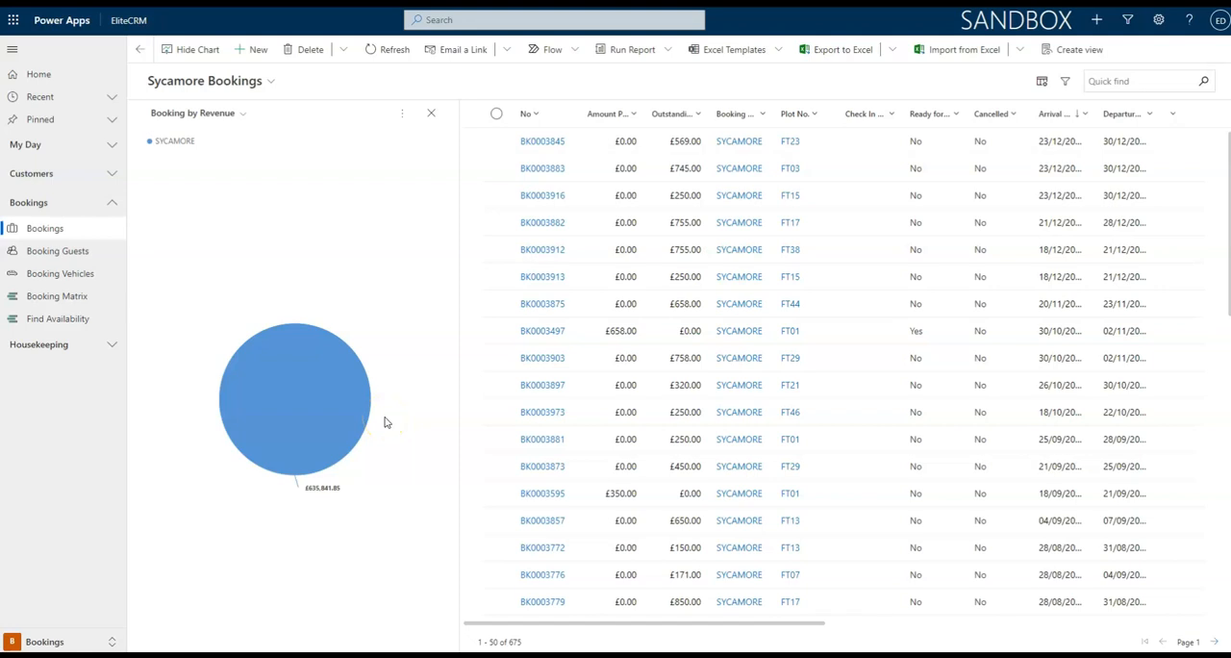
Switch to the My Bookings view and apply an added advanced filter condition of Confirmed Equals Yes.
left_click(253, 83)
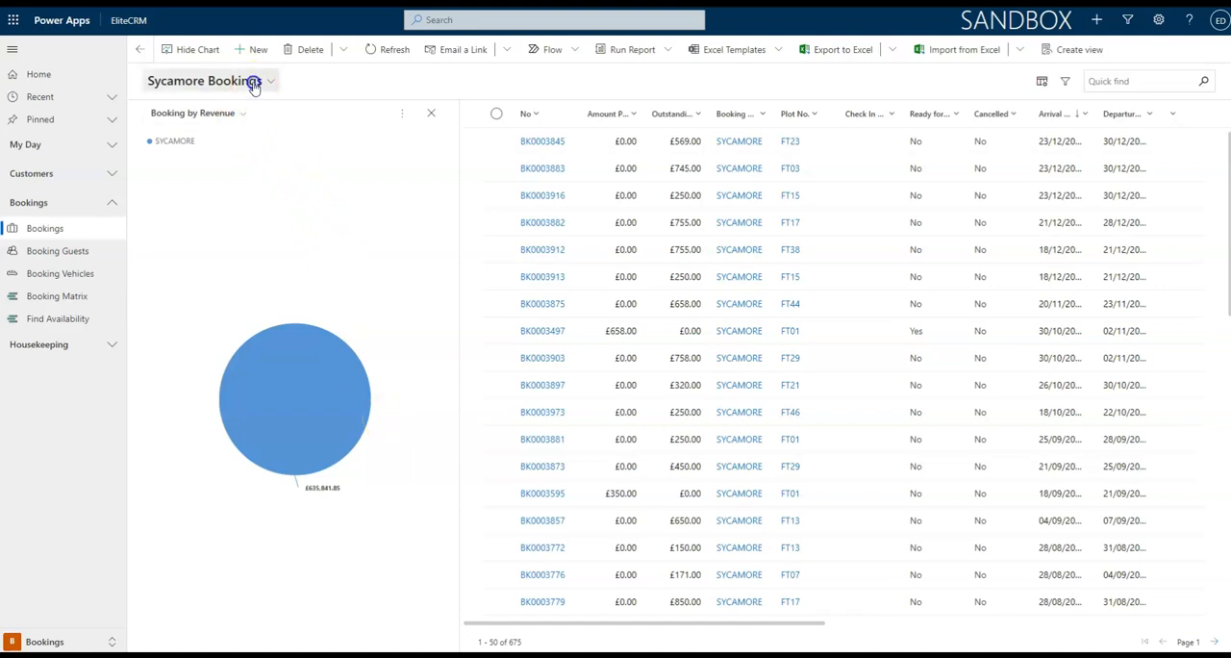
left_click(210, 131)
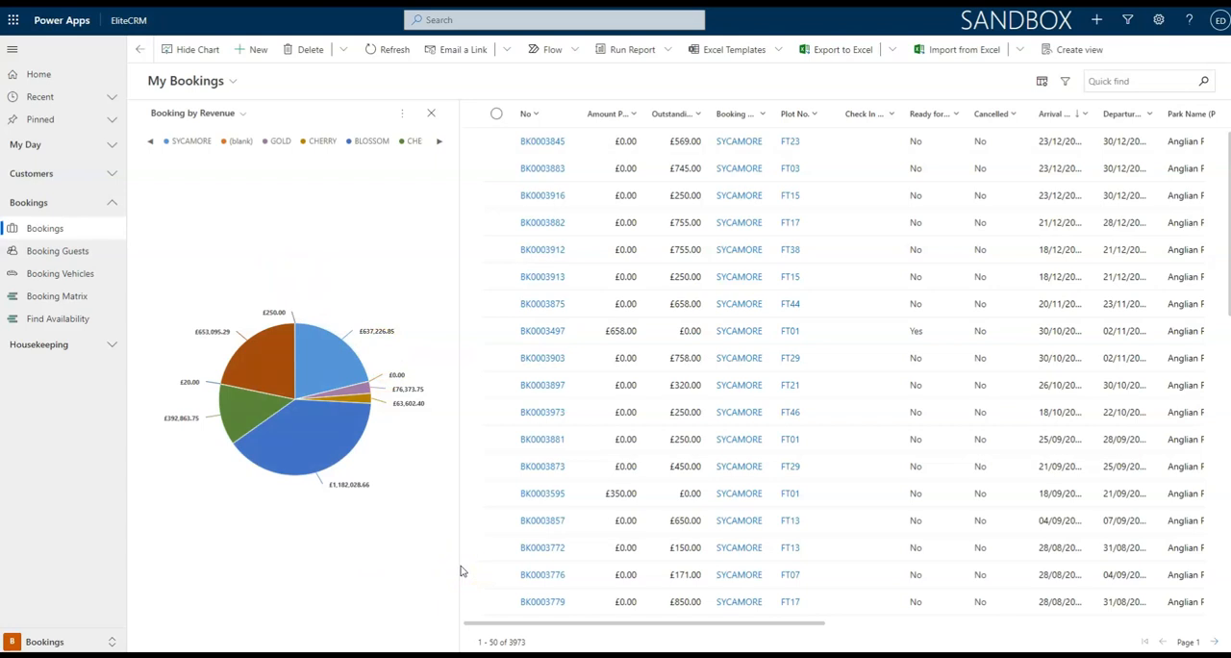
left_click(1065, 83)
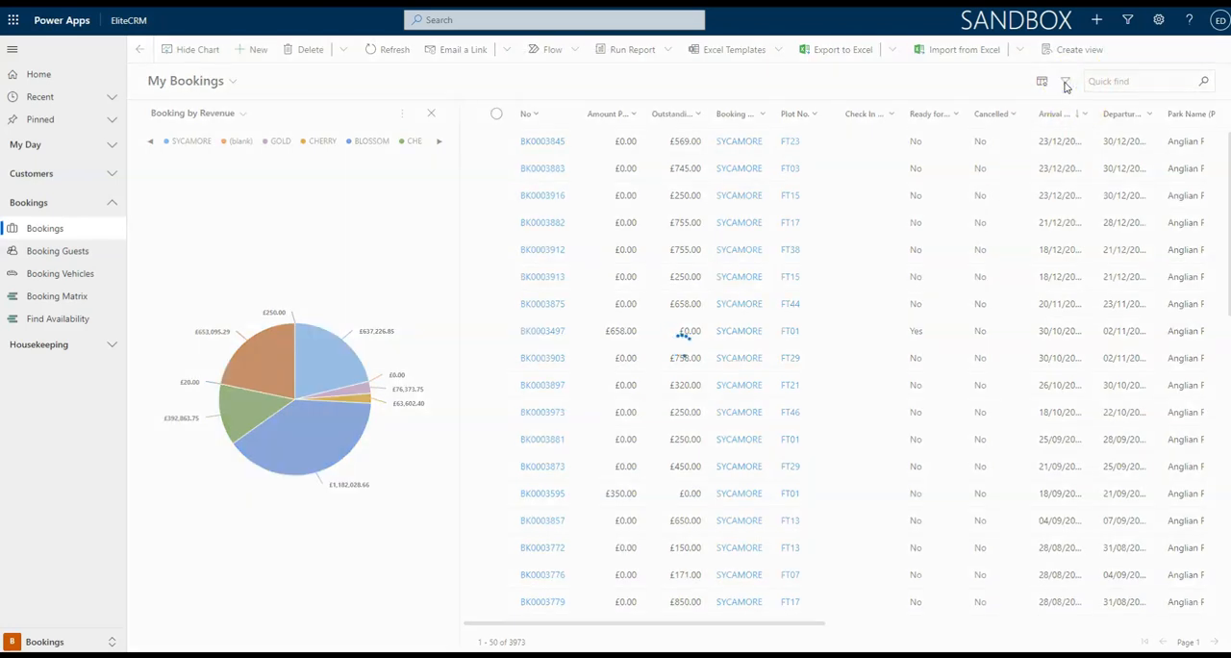
left_click(759, 197)
left_click(699, 165)
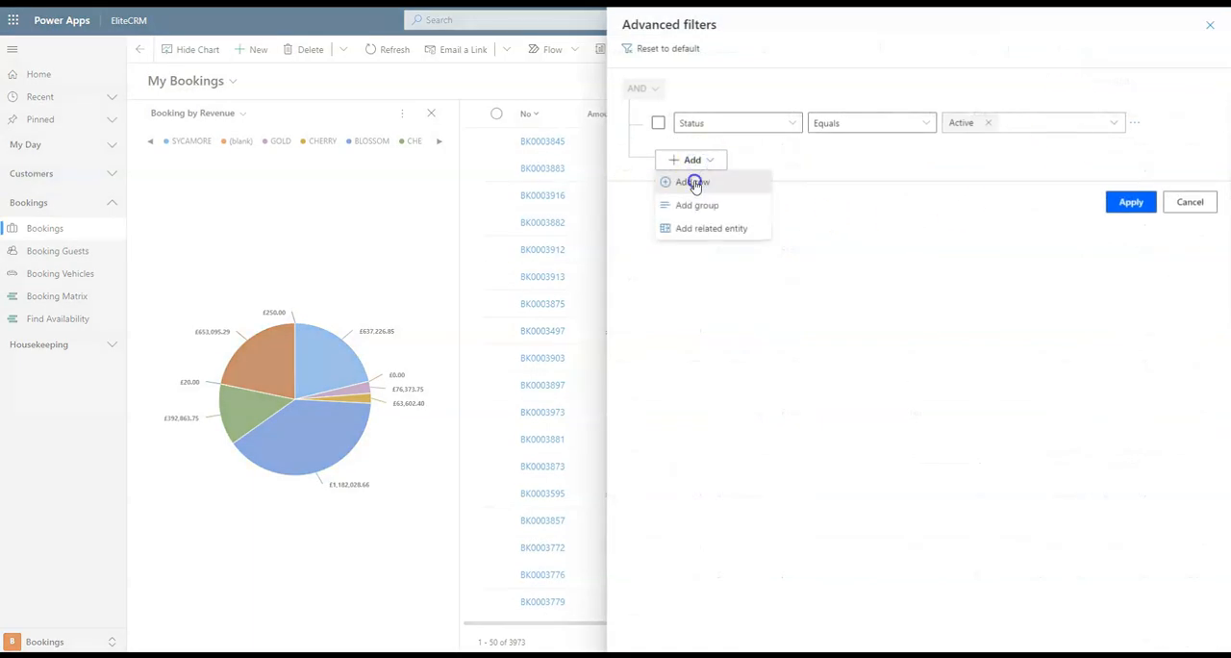
left_click(694, 183)
left_click(703, 166)
type("Con")
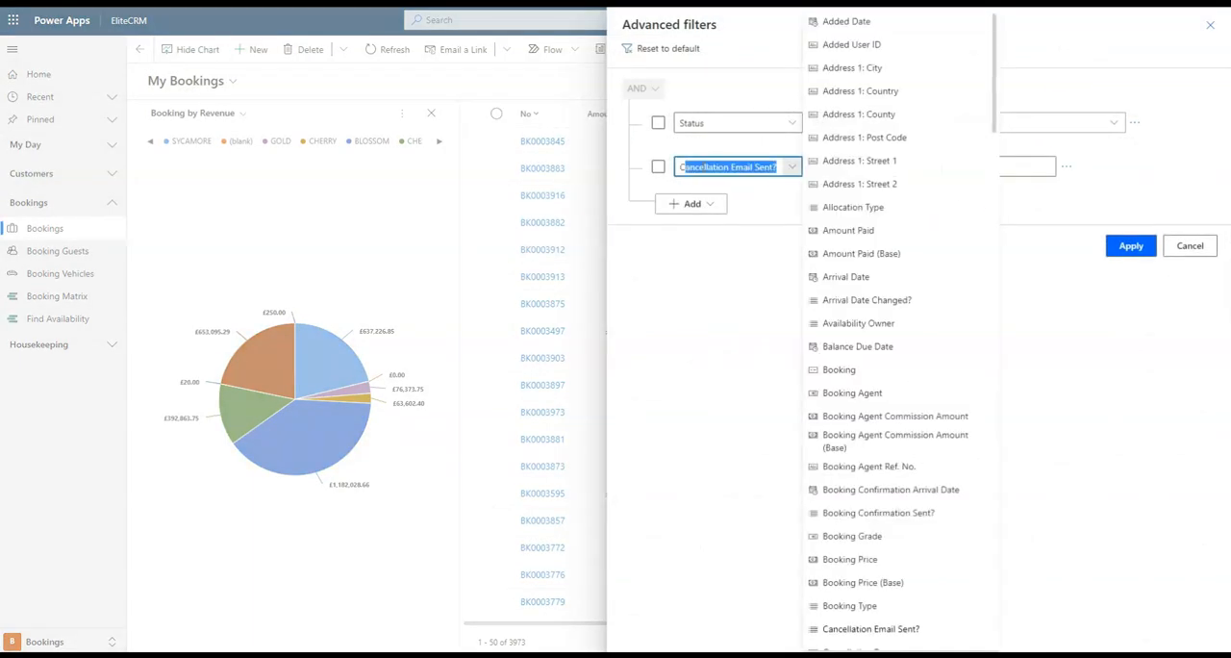
key("Tab")
left_click(1033, 166)
left_click(1006, 208)
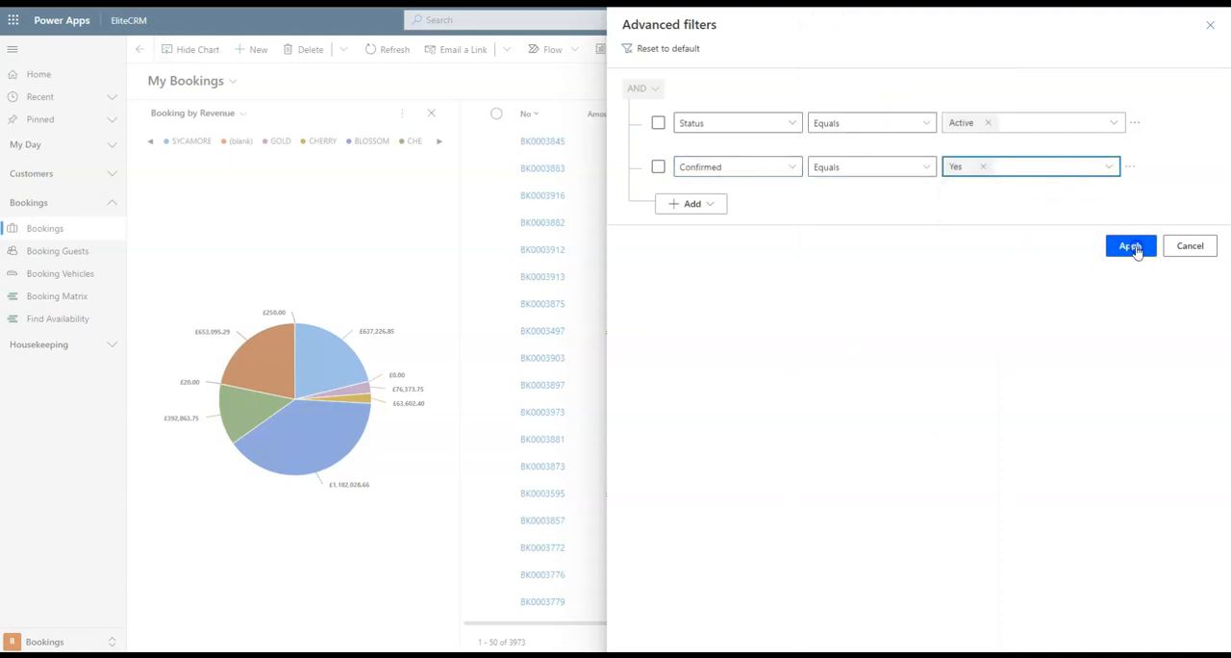
left_click(1134, 246)
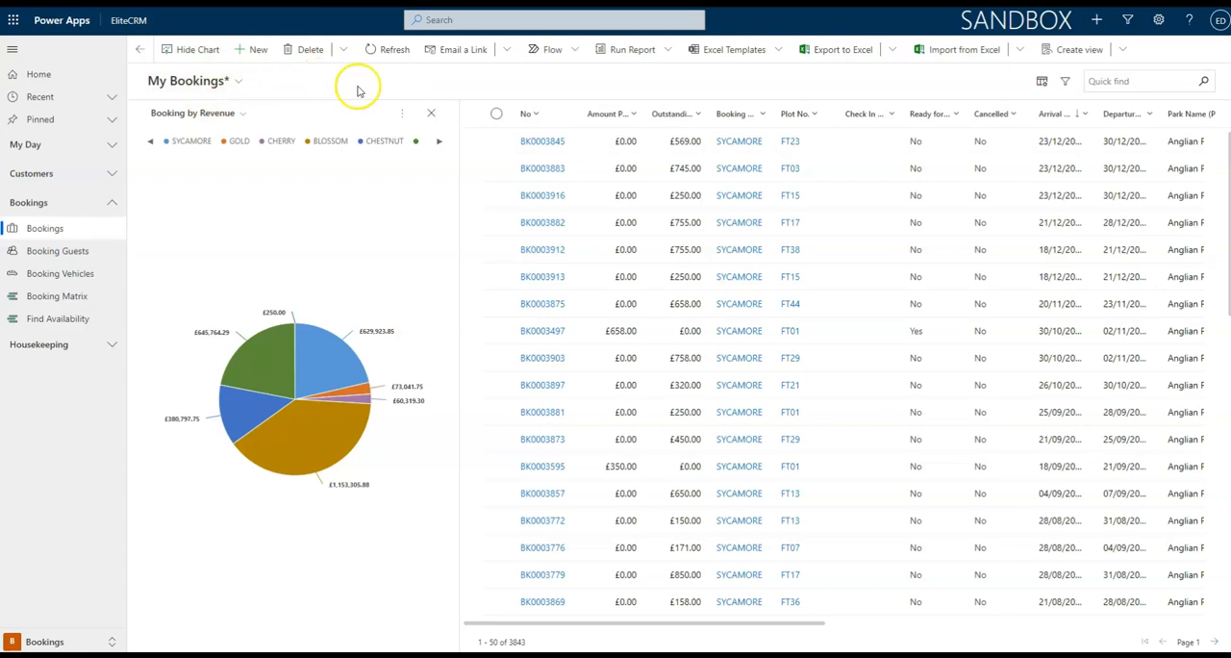
Save the filter changes to the current My Bookings view and dismiss the confirmation.
left_click(1127, 52)
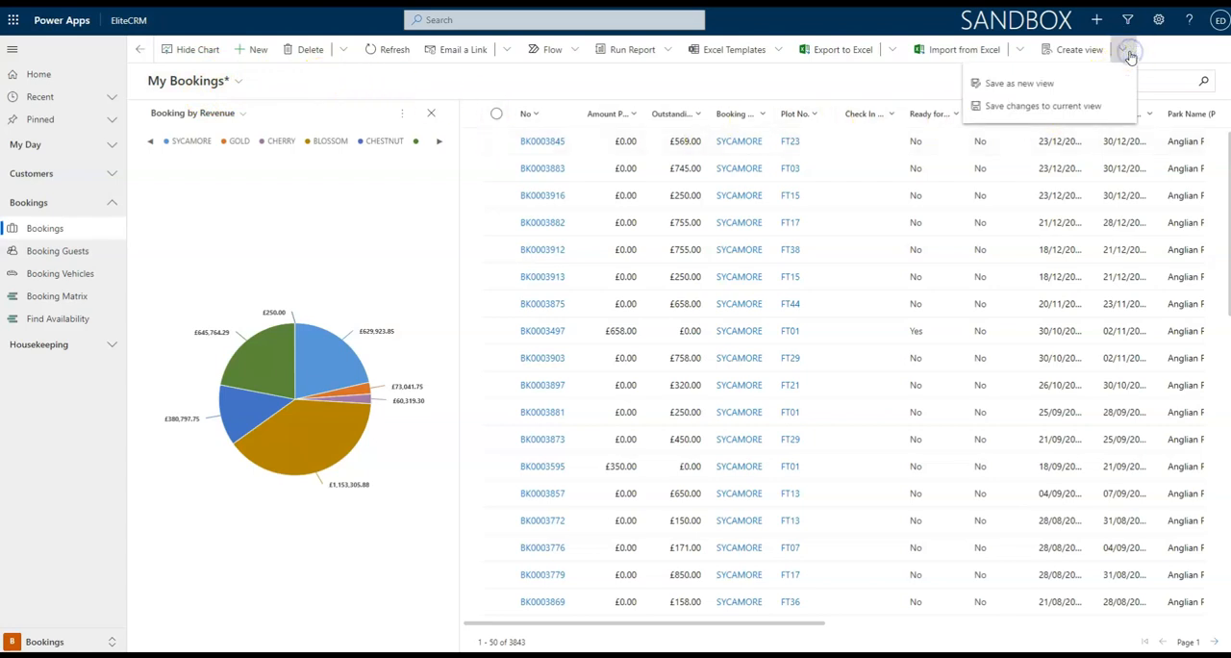
left_click(1088, 106)
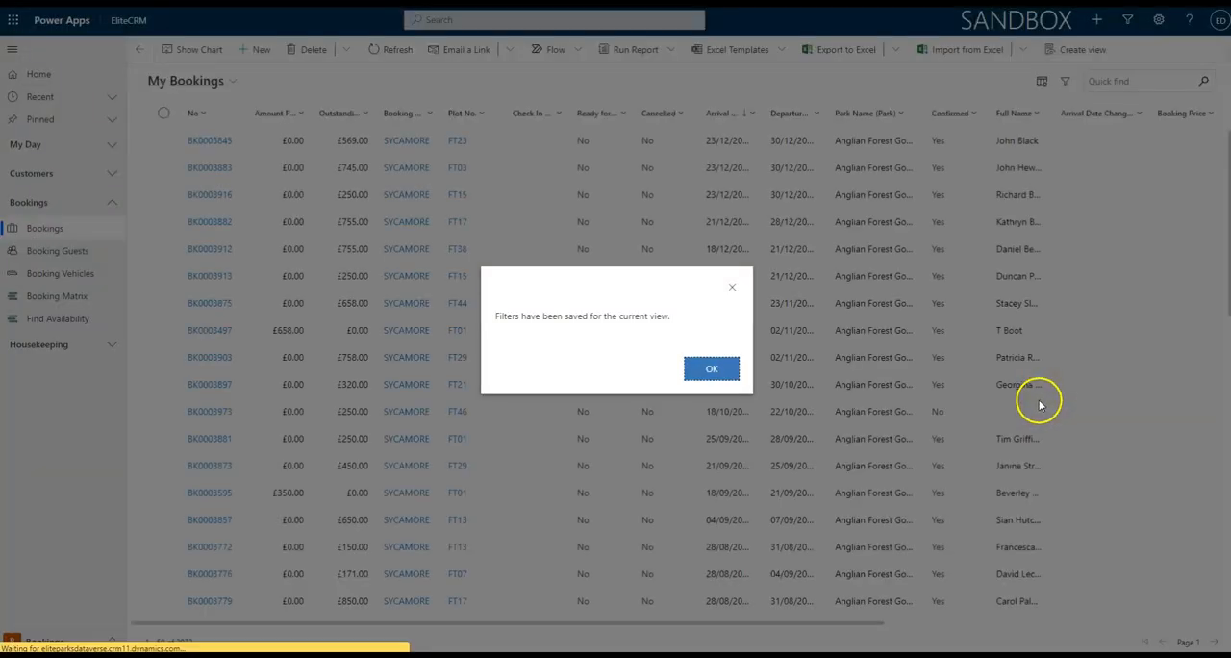
left_click(707, 368)
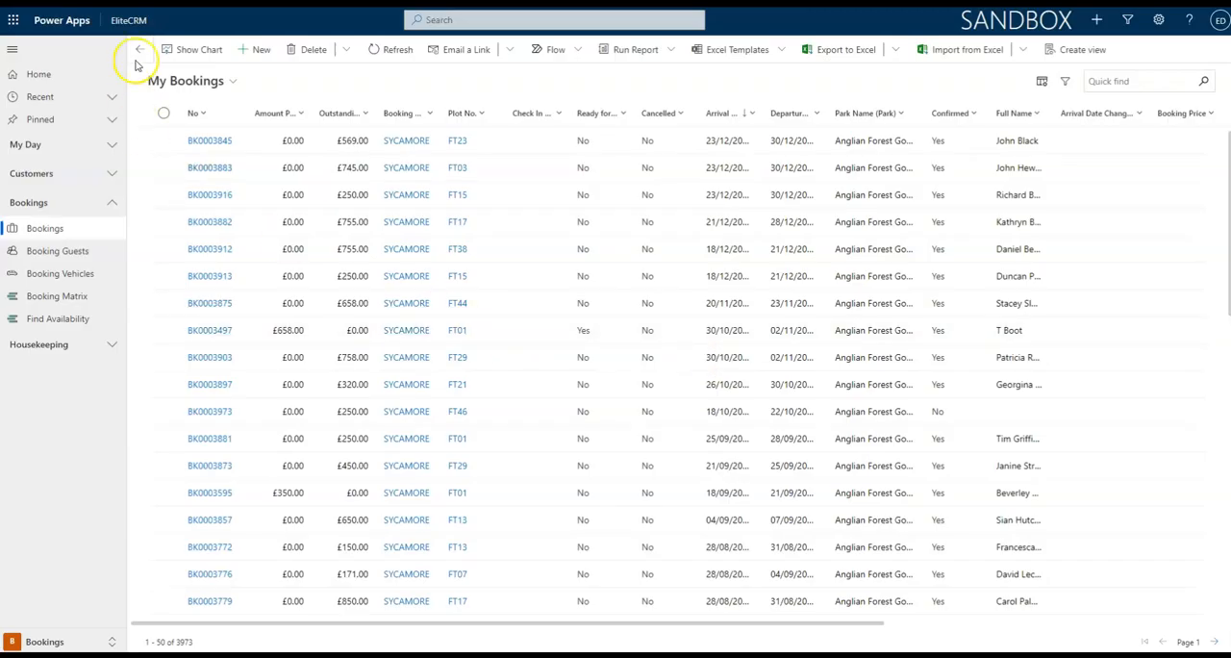
Show the chart pane again for My Bookings and switch it to the Booking by Revenue chart.
left_click(192, 50)
left_click(215, 115)
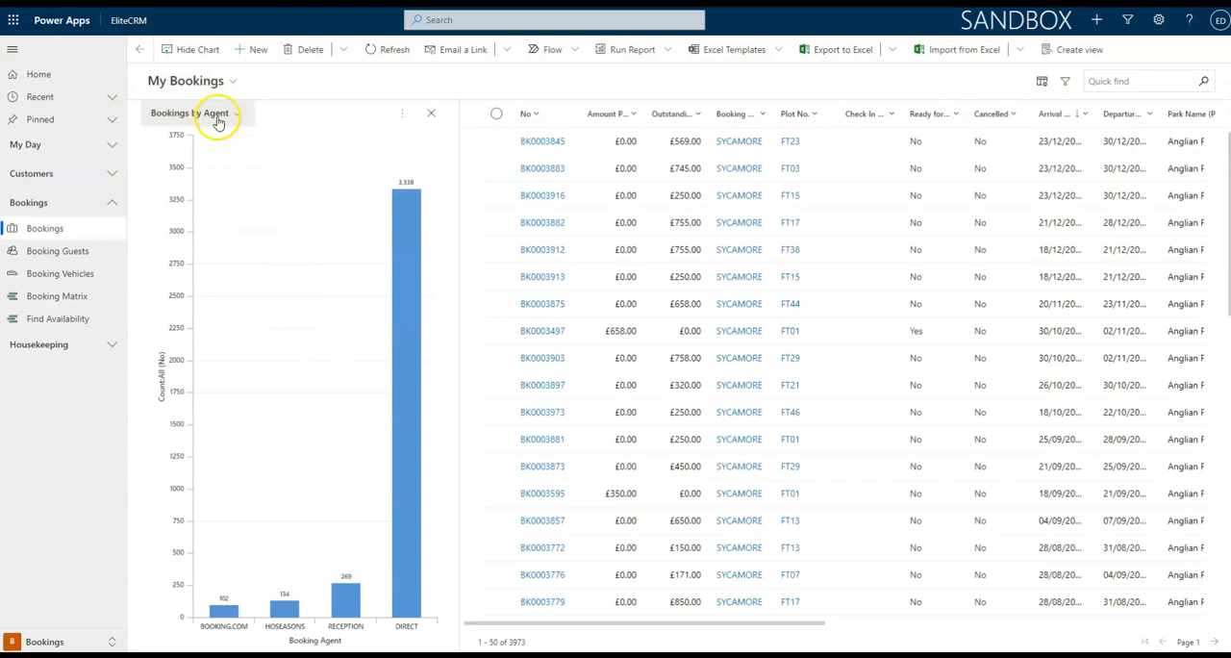
left_click(216, 177)
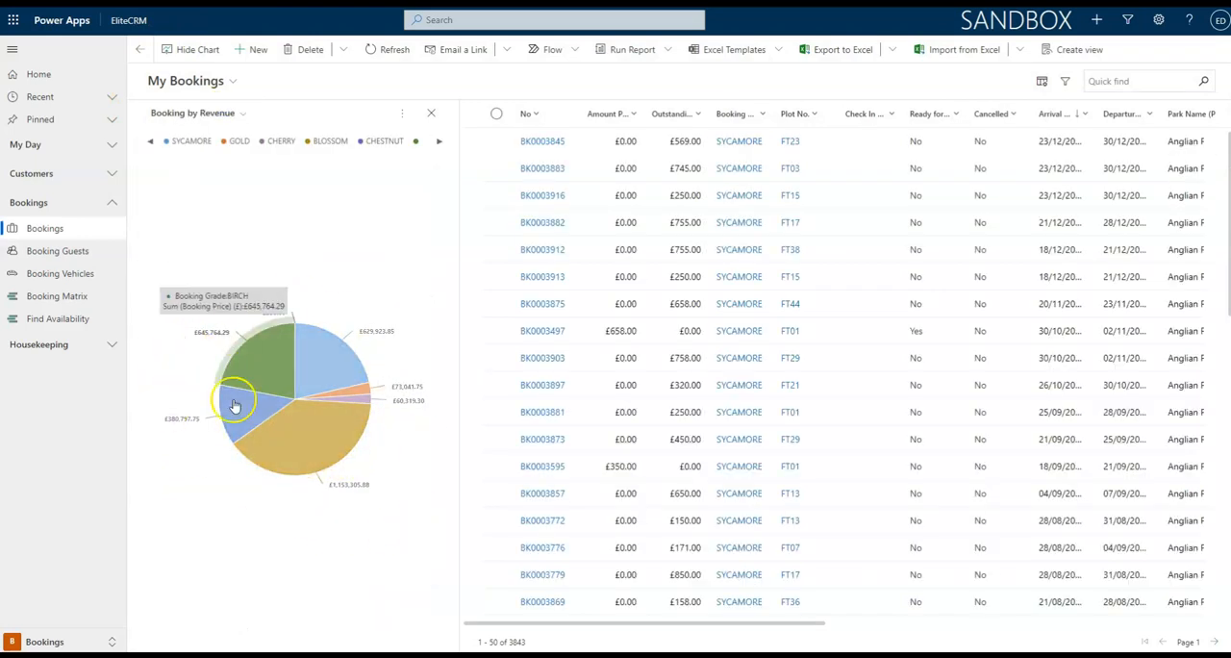
left_click(381, 574)
Open the sharing settings of the Booking by Revenue chart and start adding a user or team.
left_click(405, 114)
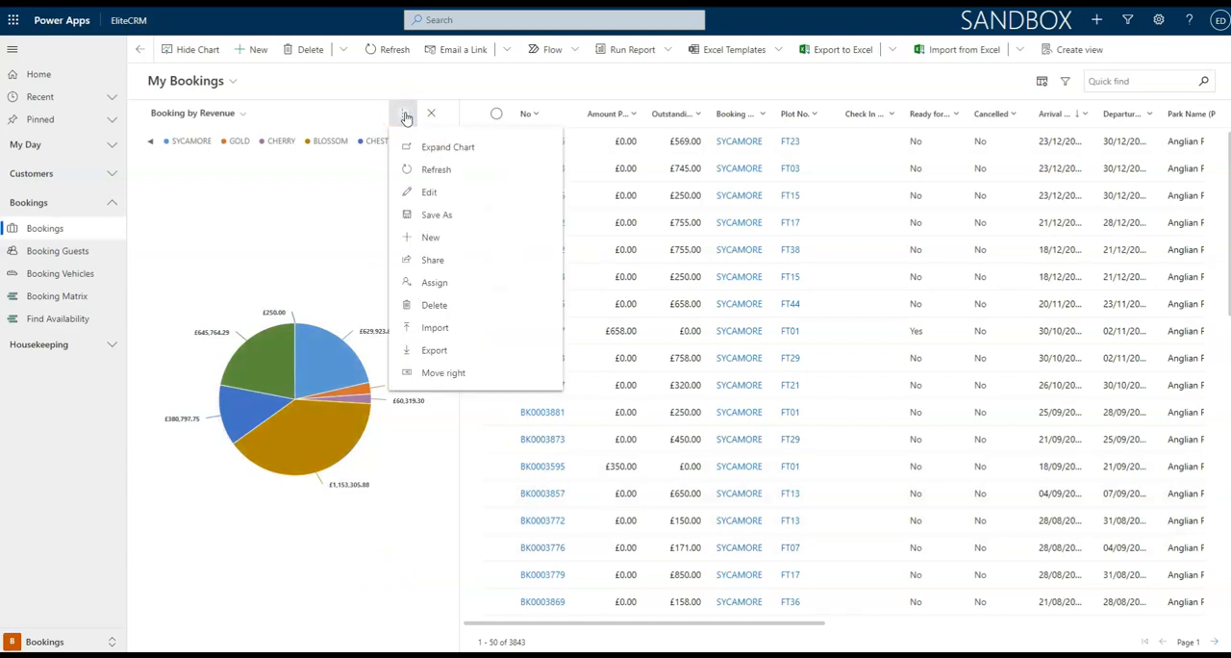
left_click(444, 201)
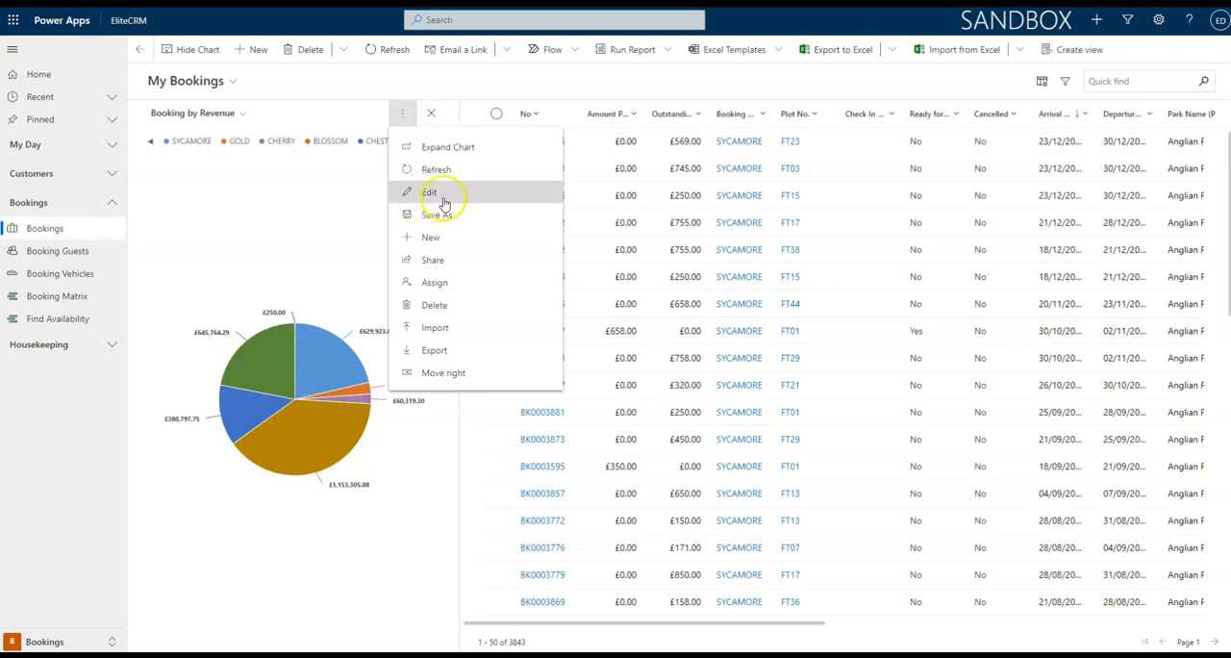
left_click(488, 227)
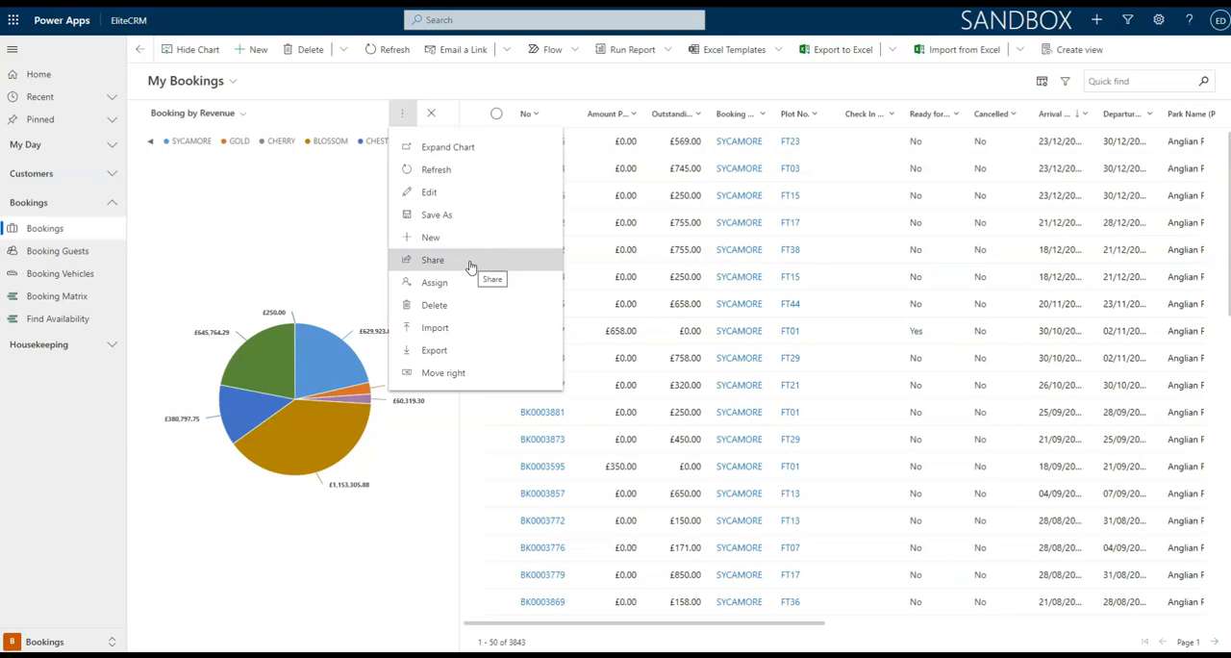
left_click(438, 259)
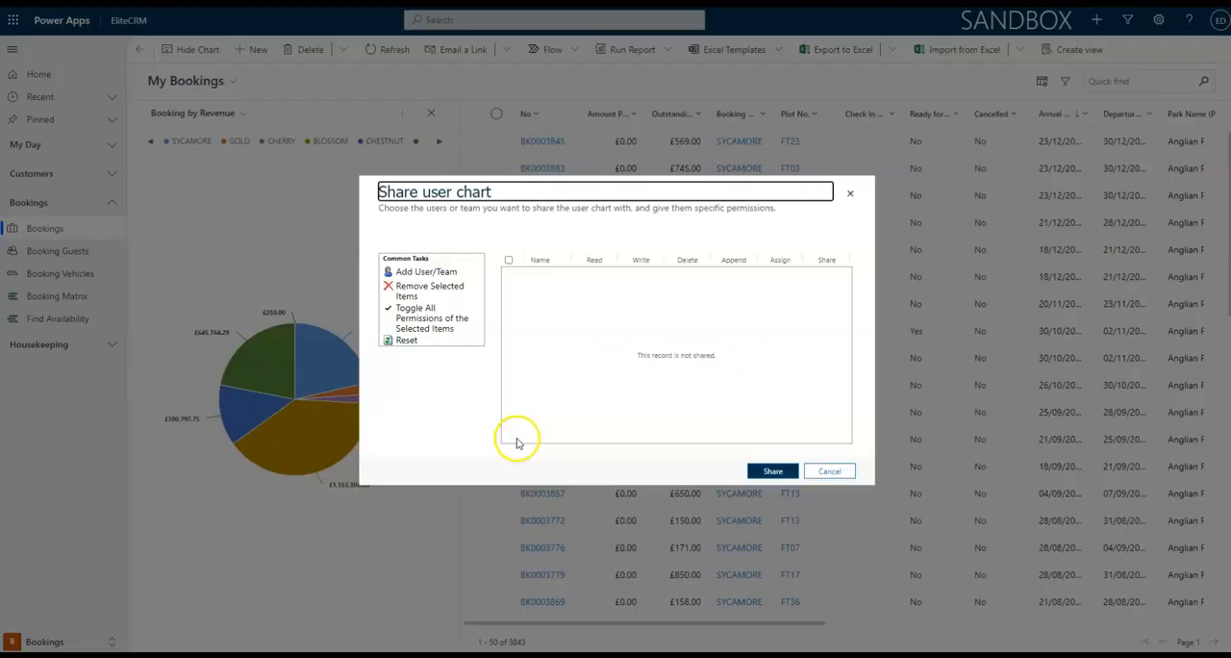
left_click(424, 271)
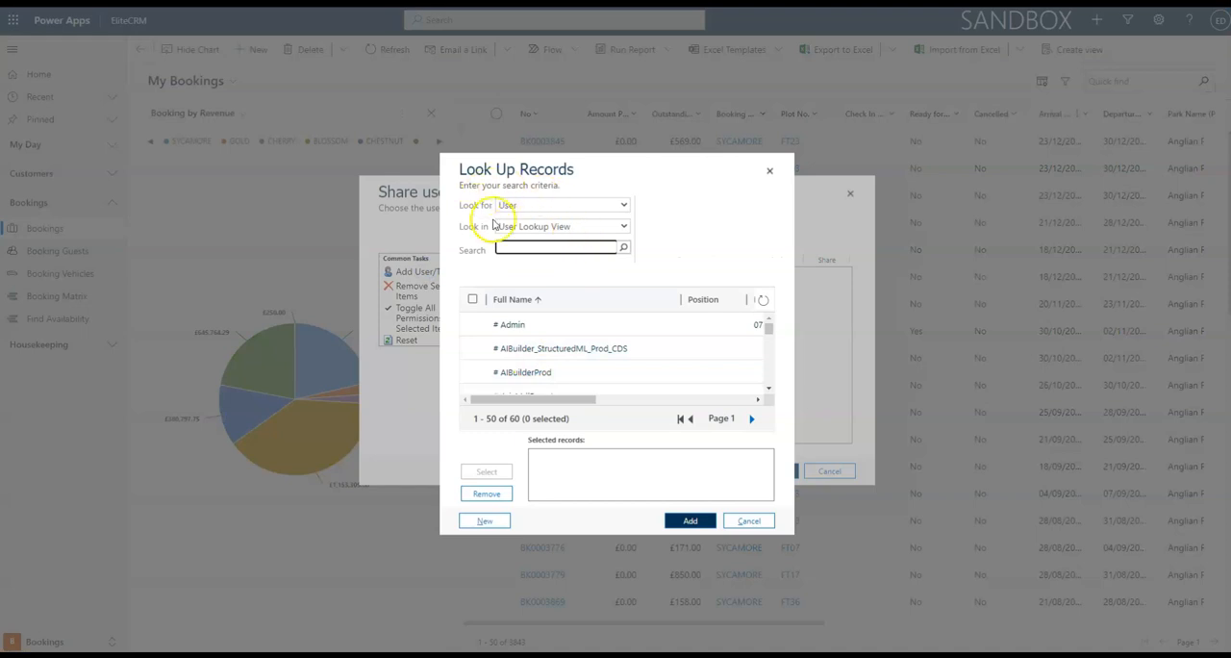
Find the Elite Dynamics user in the lookup, add it to the chart's sharing list, and close the sharing dialog.
left_click(519, 204)
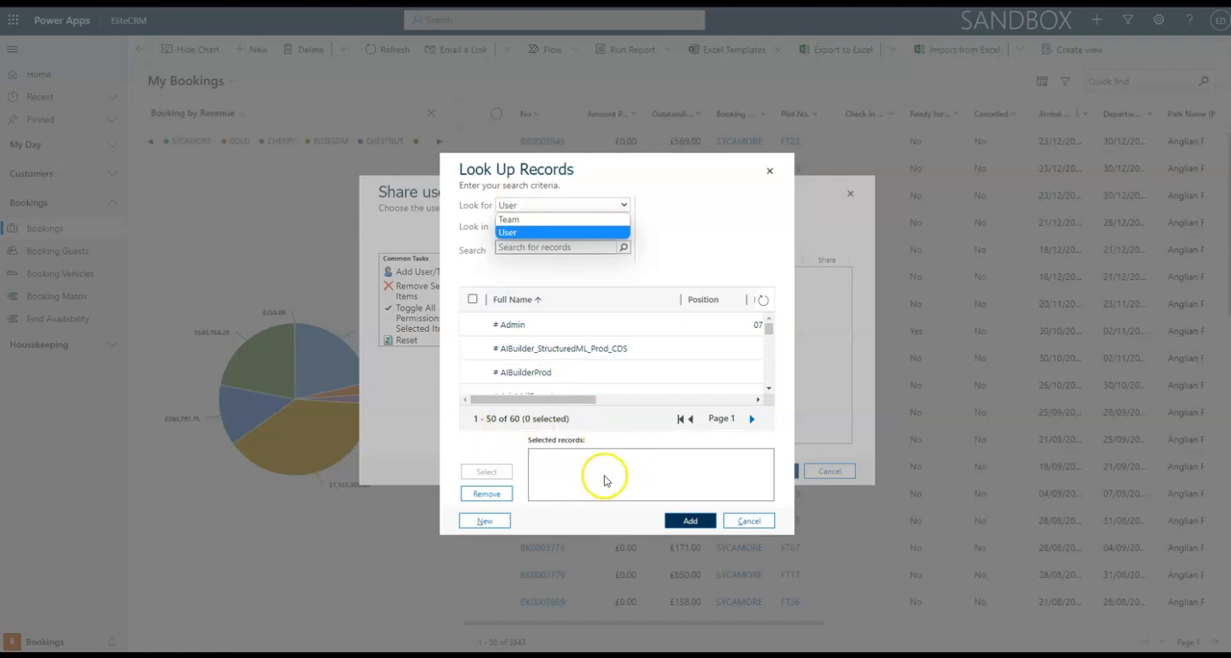
left_click(510, 232)
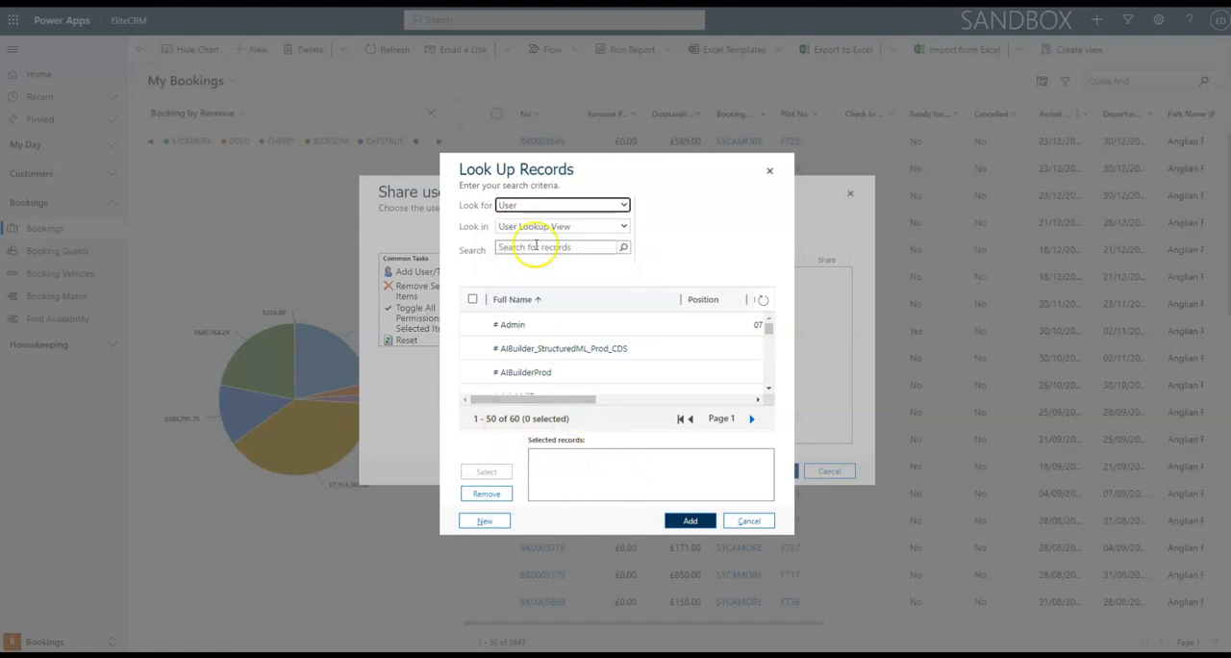
left_click(752, 420)
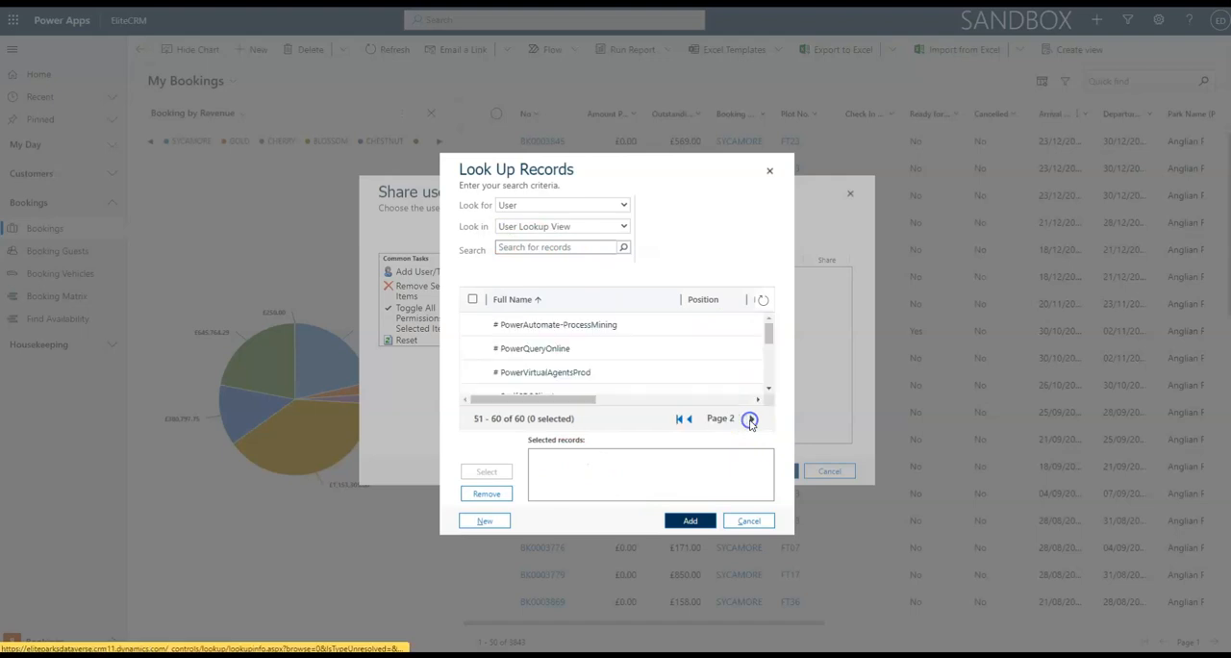
scroll(643, 363, "down", 3)
left_click(473, 359)
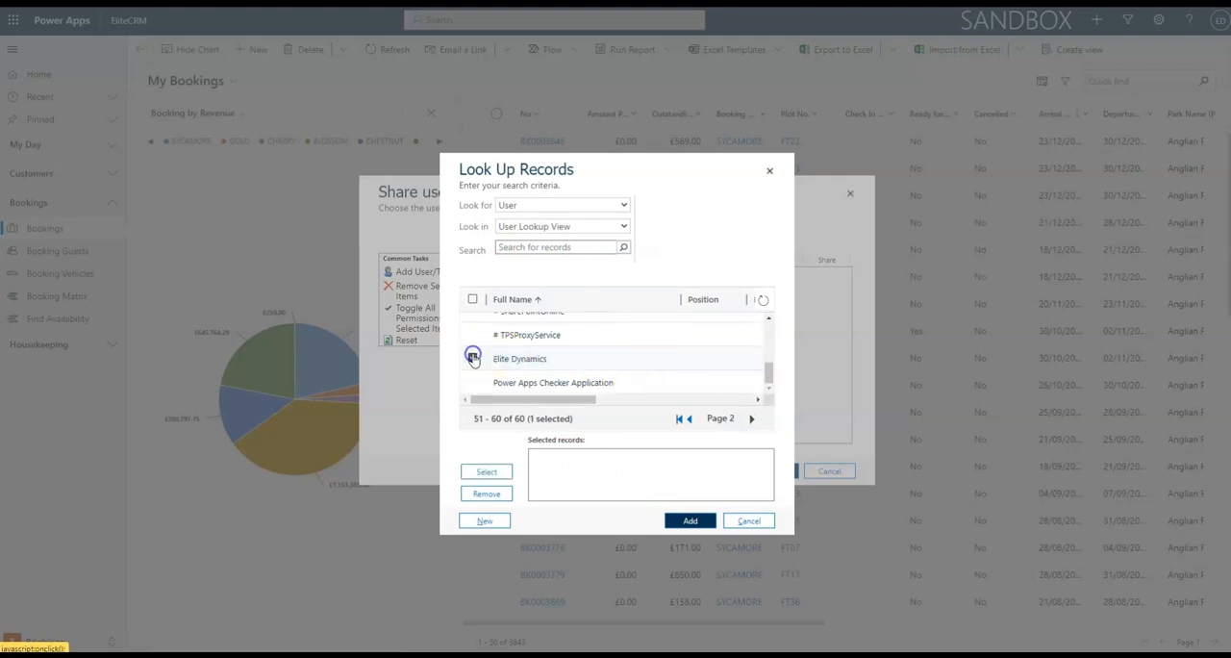
left_click(689, 521)
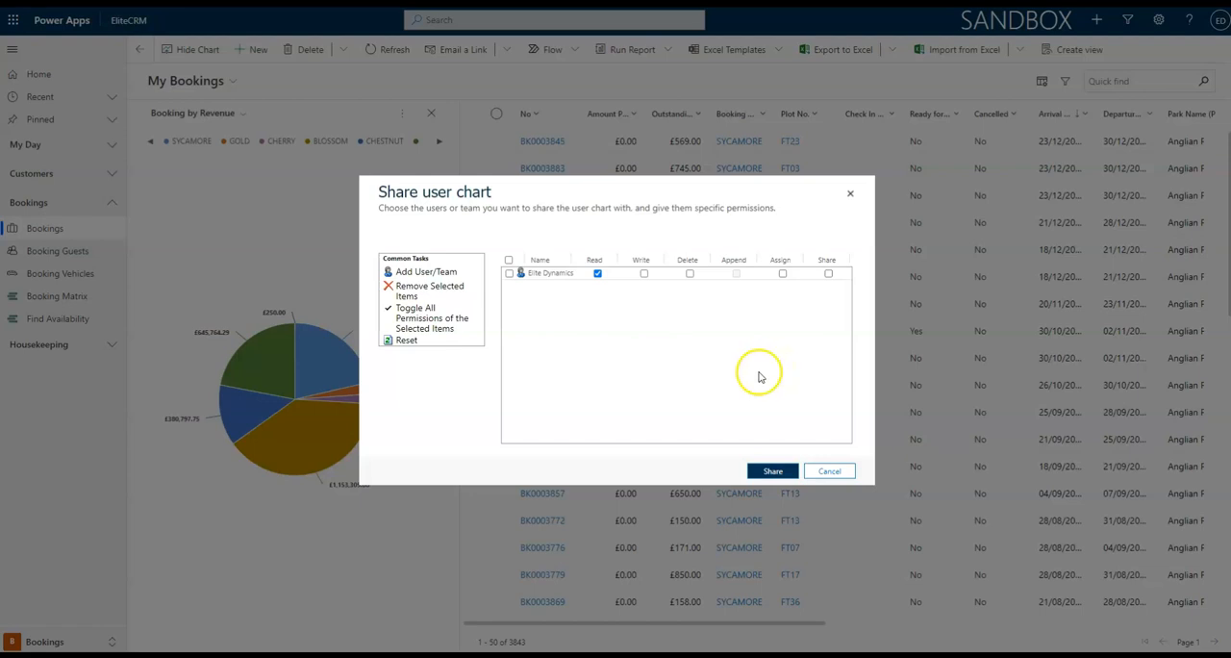
left_click(795, 472)
left_click(822, 471)
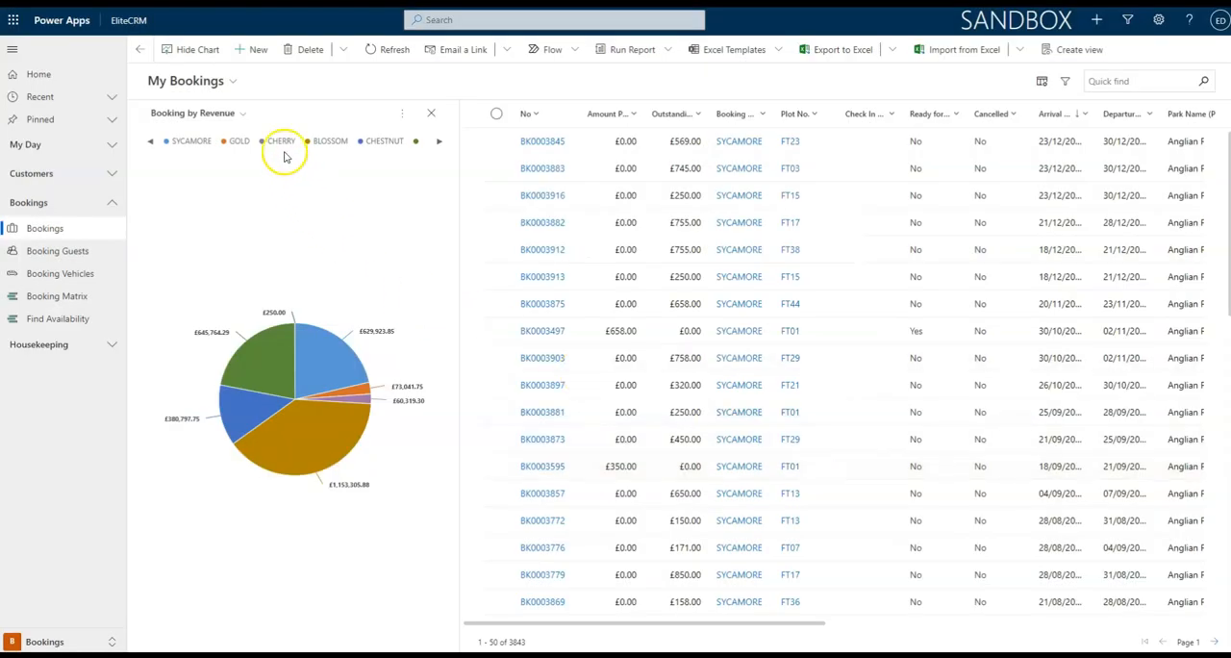
Look through the charts available for bookings and go to the dashboards of My Day.
left_click(242, 113)
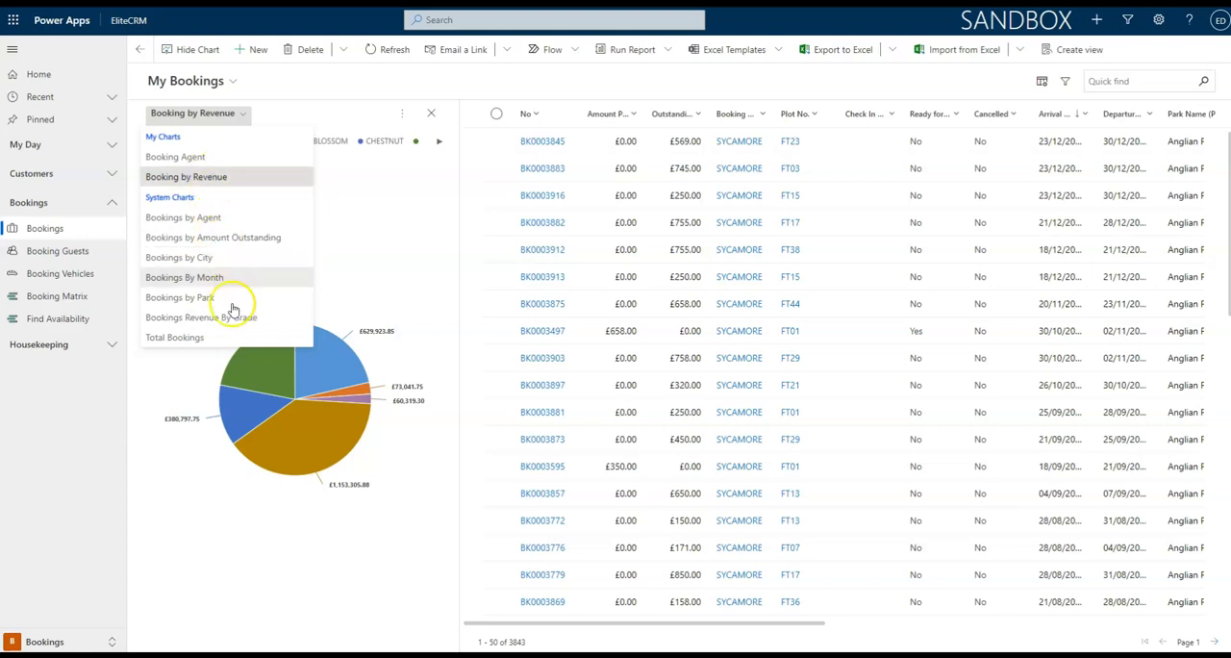
left_click(357, 78)
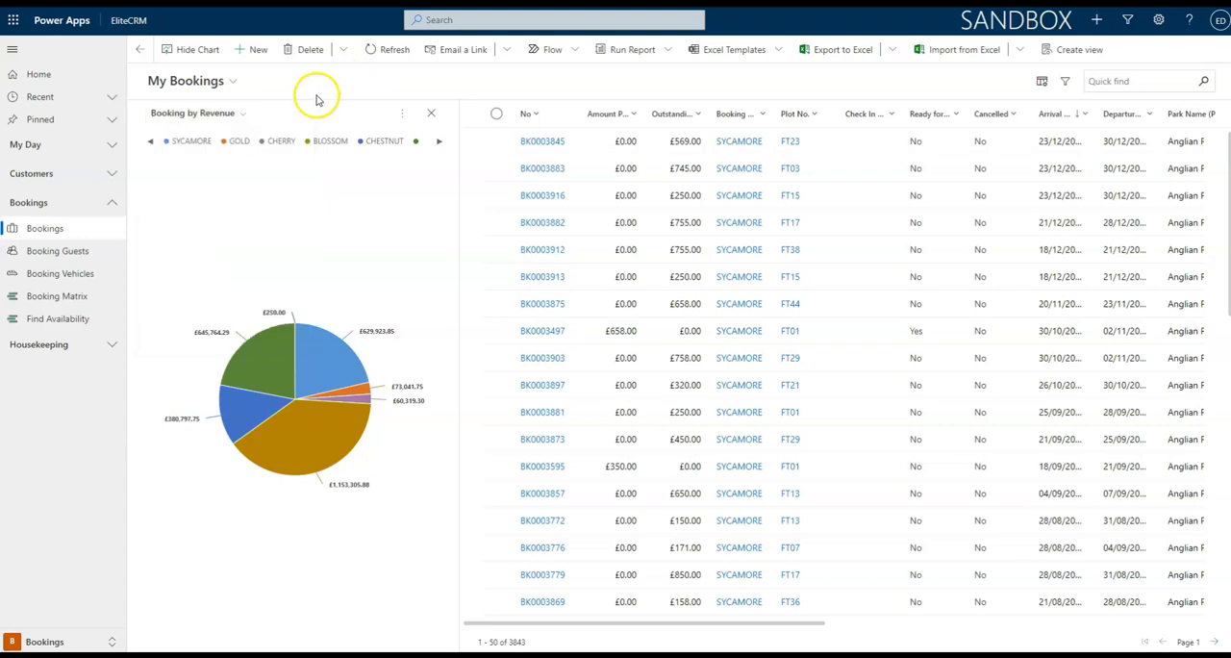
left_click(102, 144)
left_click(76, 179)
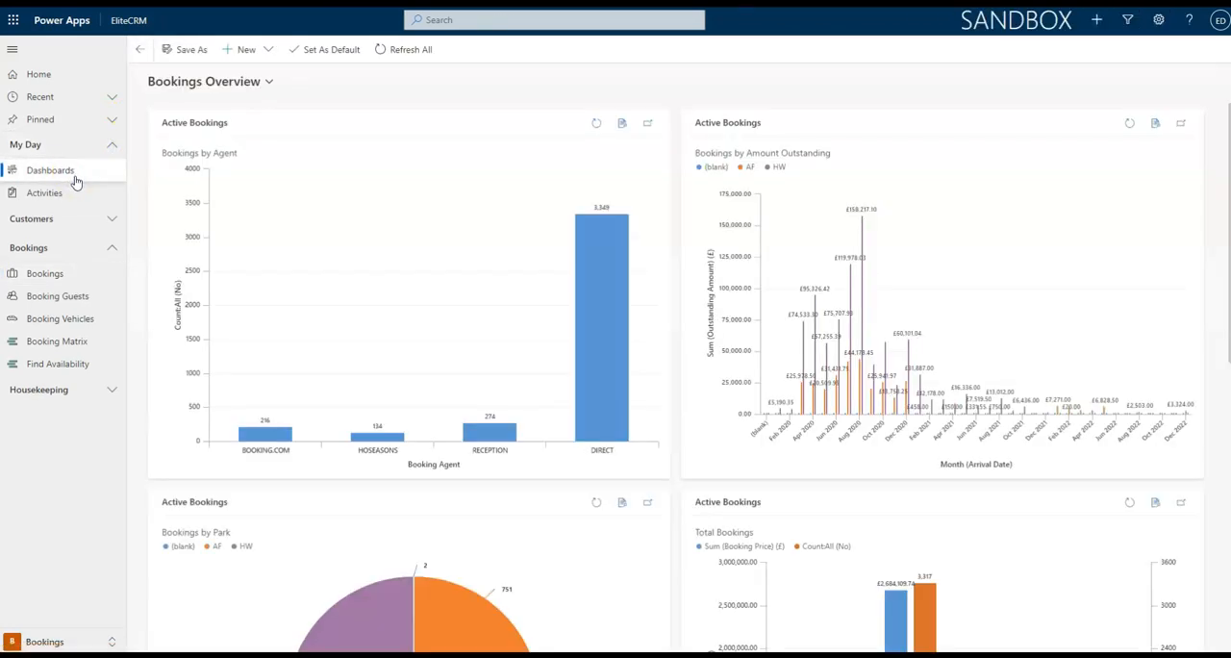
Create a new Dynamics 365 dashboard with the 3-Column Regular Dashboard layout.
left_click(258, 52)
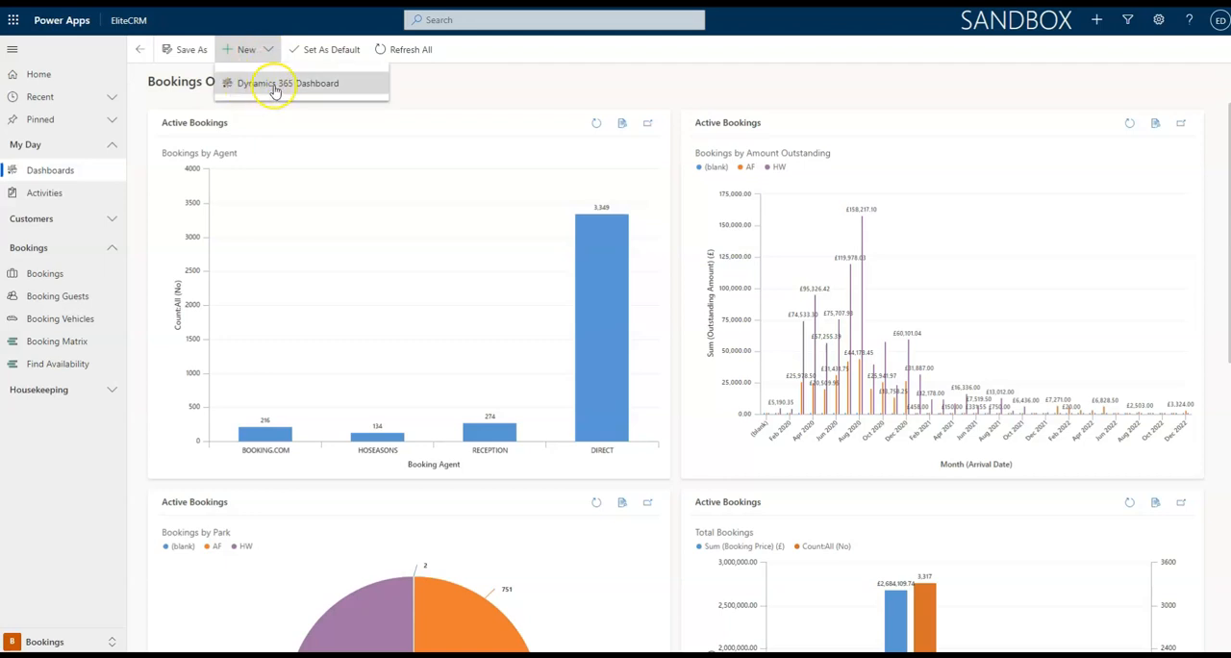
left_click(327, 84)
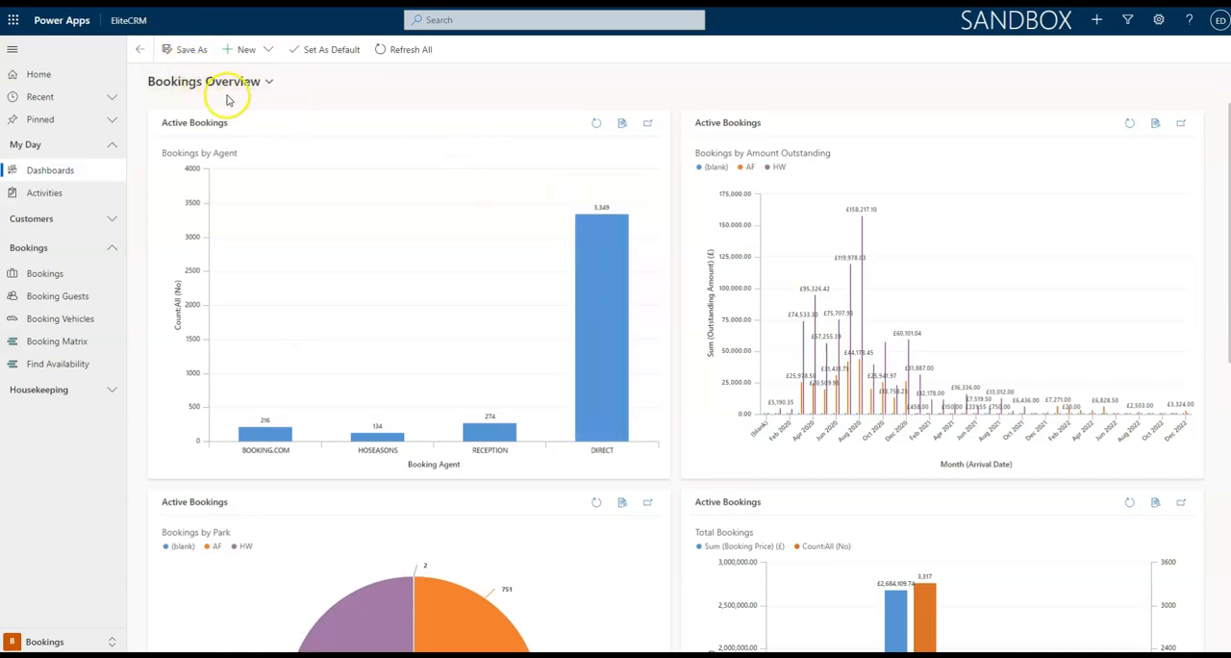
left_click(252, 49)
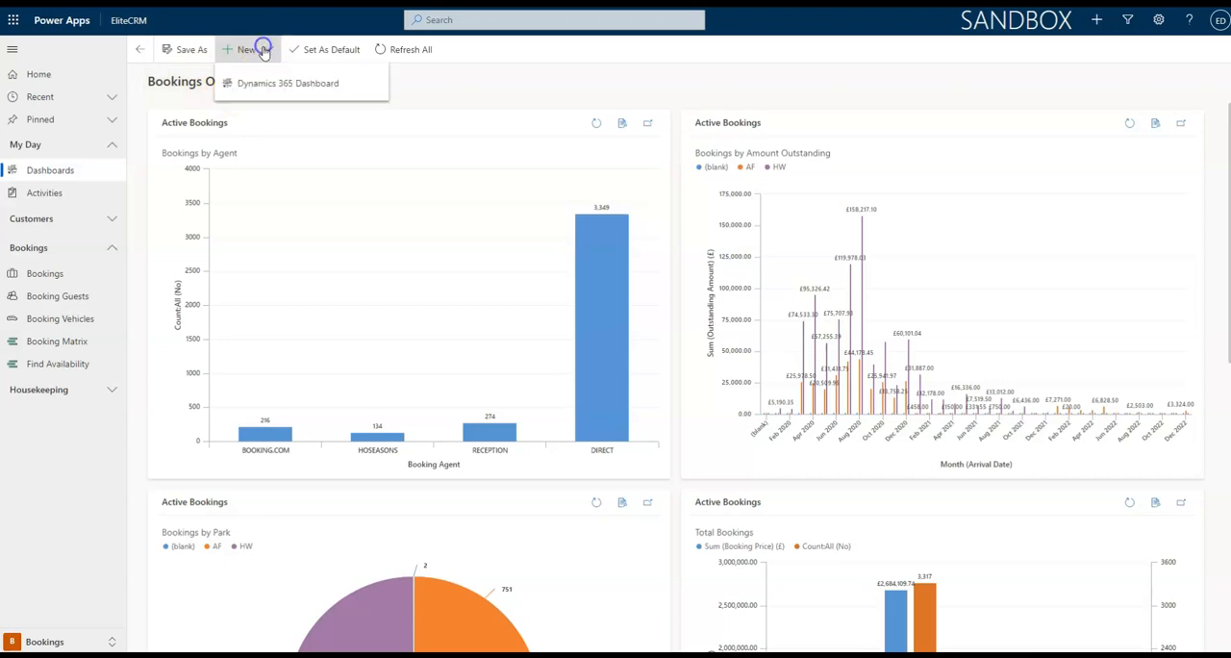
left_click(267, 86)
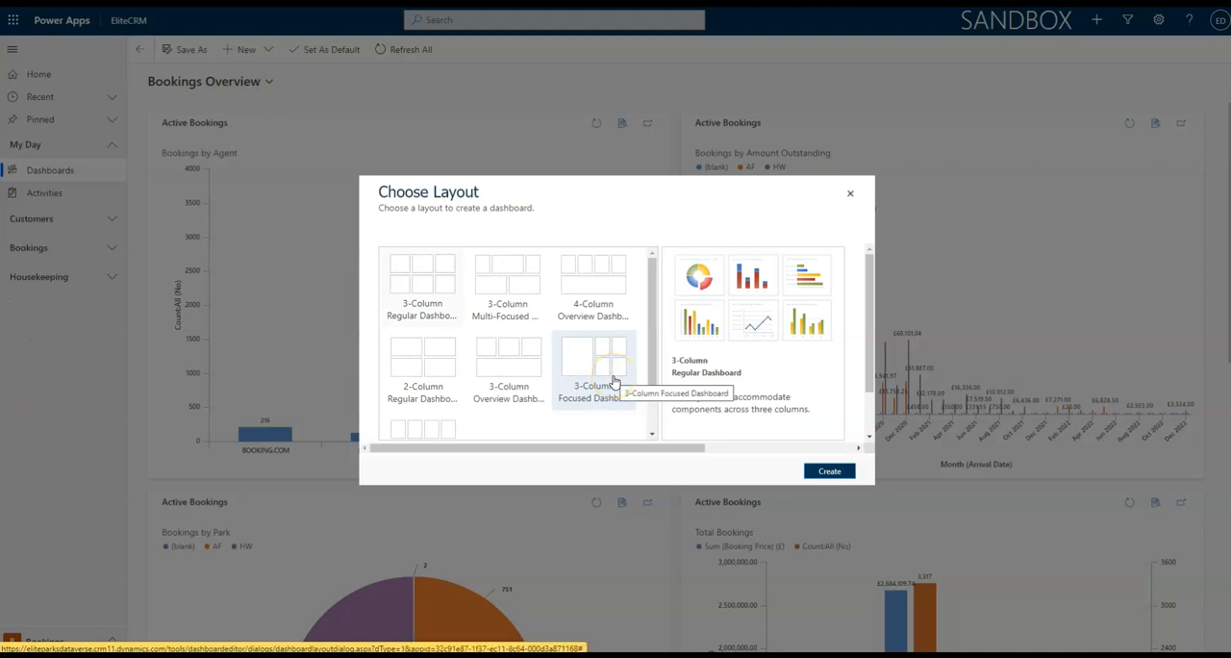
left_click(619, 393)
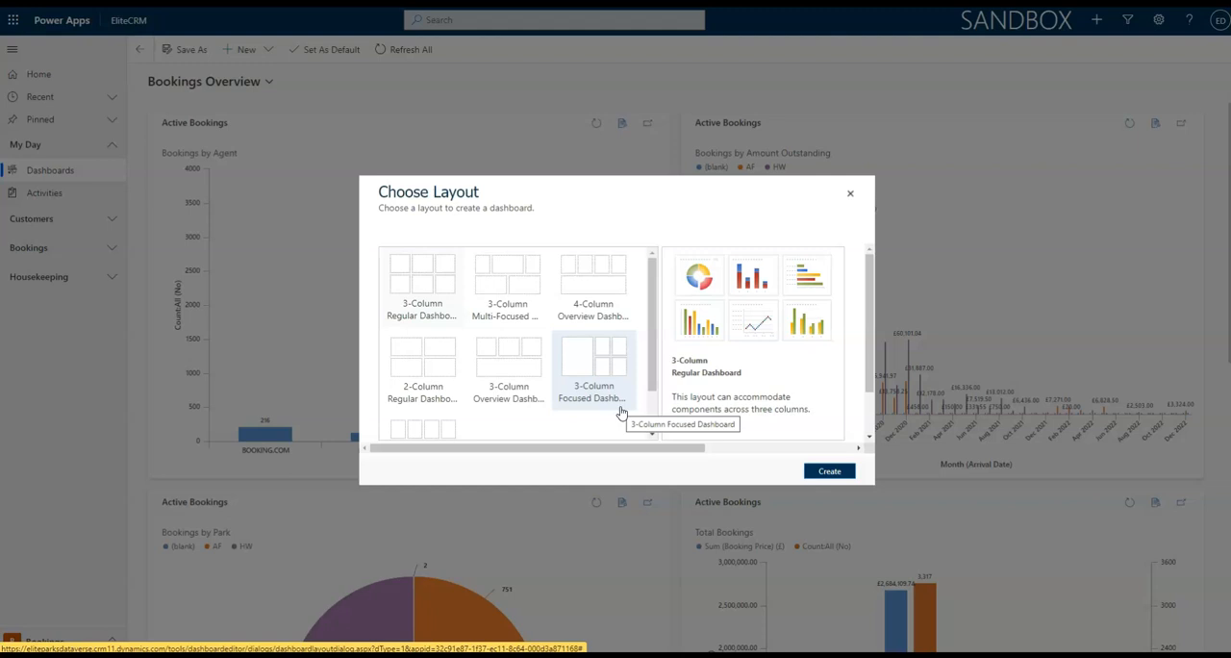
left_click(426, 275)
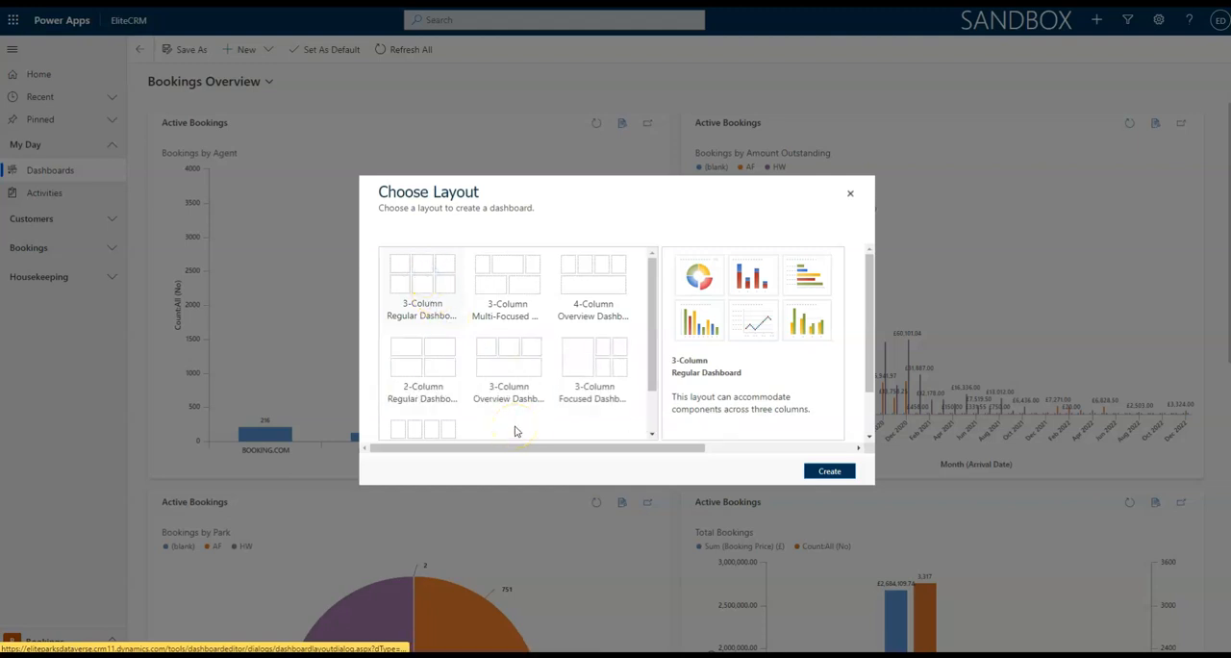
left_click(842, 471)
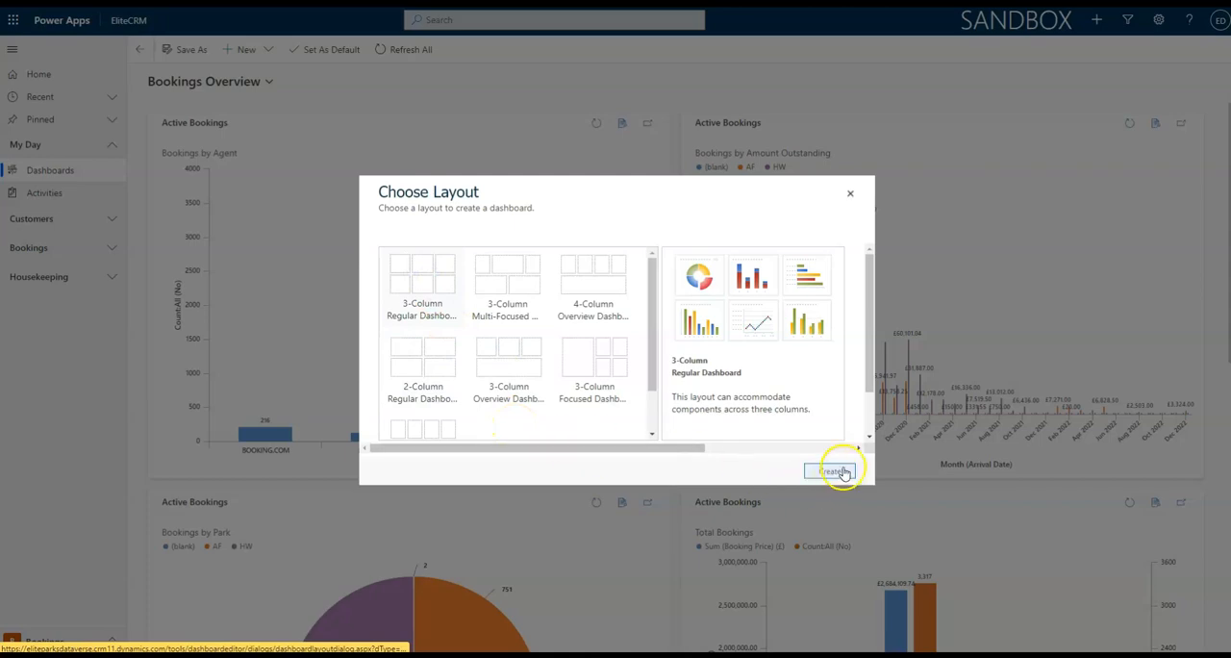
left_click(493, 451)
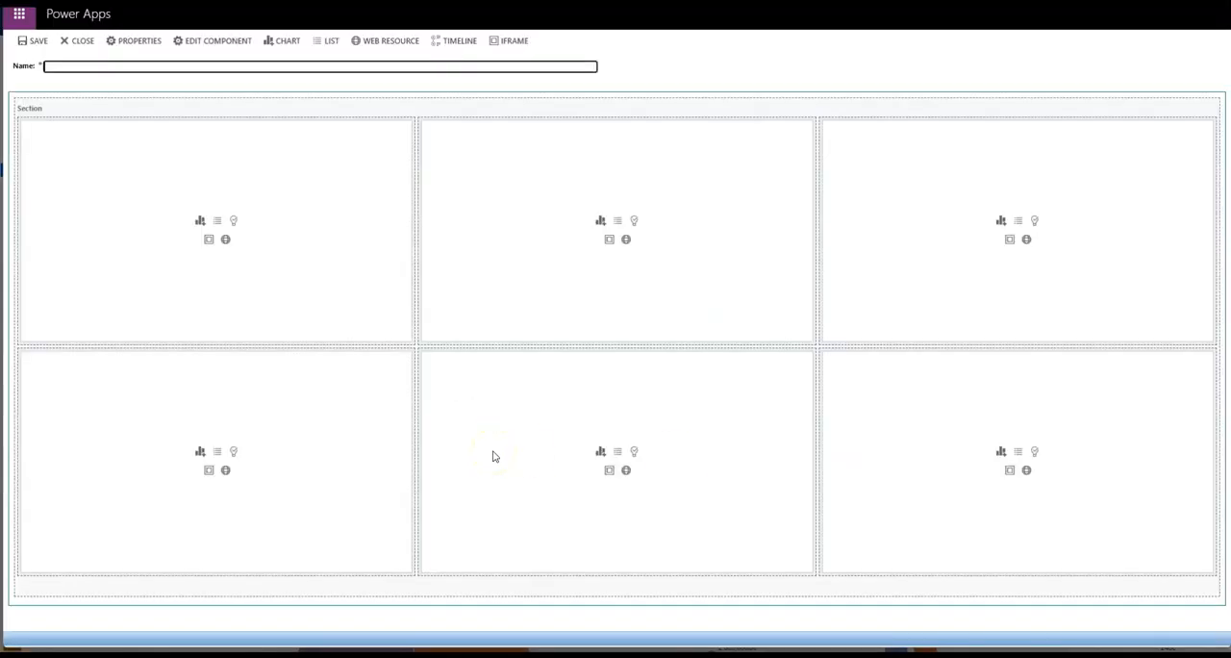
Name the new dashboard with the owner's first name in the possessive followed by "Dashboard".
left_click(96, 66)
type("Andrew's Dasboard")
Add a Bookings by Agent chart to the dashboard's upper-left cell, using the Booking record type and the Active Bookings view.
left_click(200, 222)
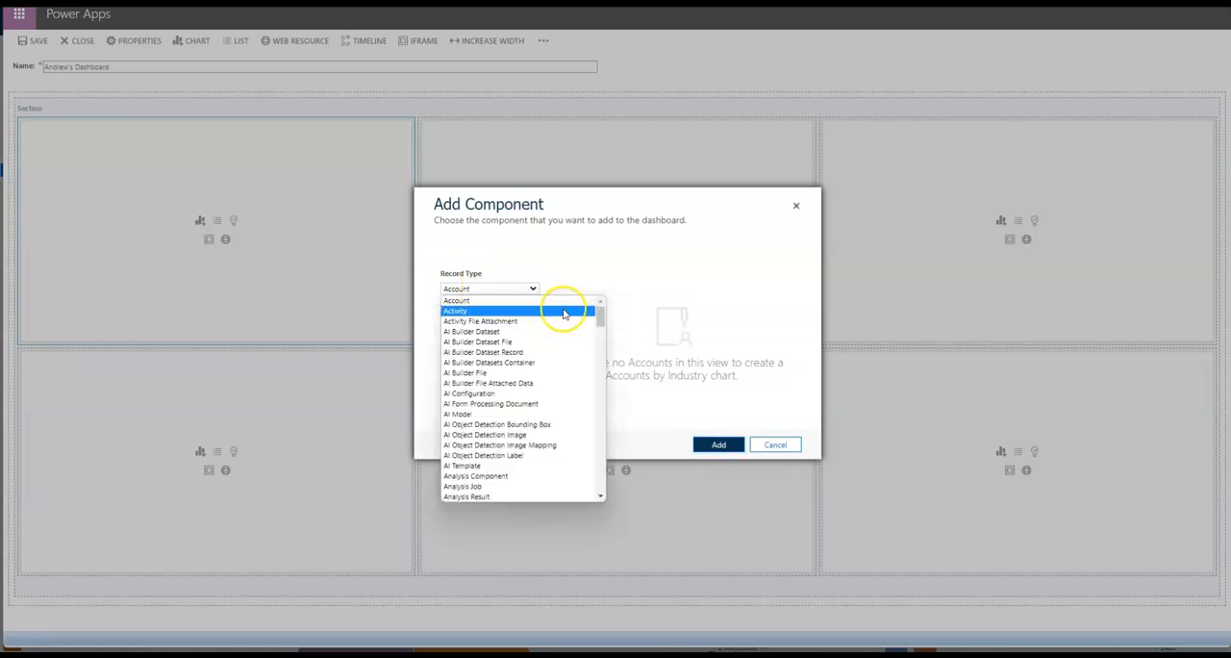
scroll(587, 334, "down", 3)
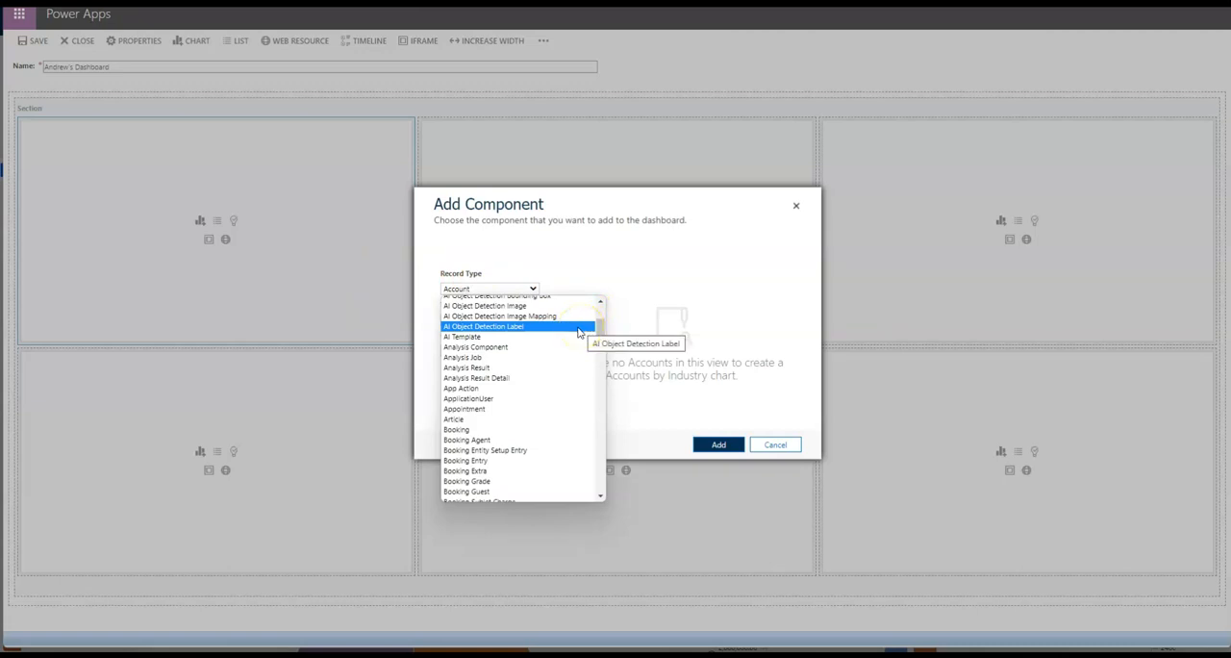
left_click(491, 430)
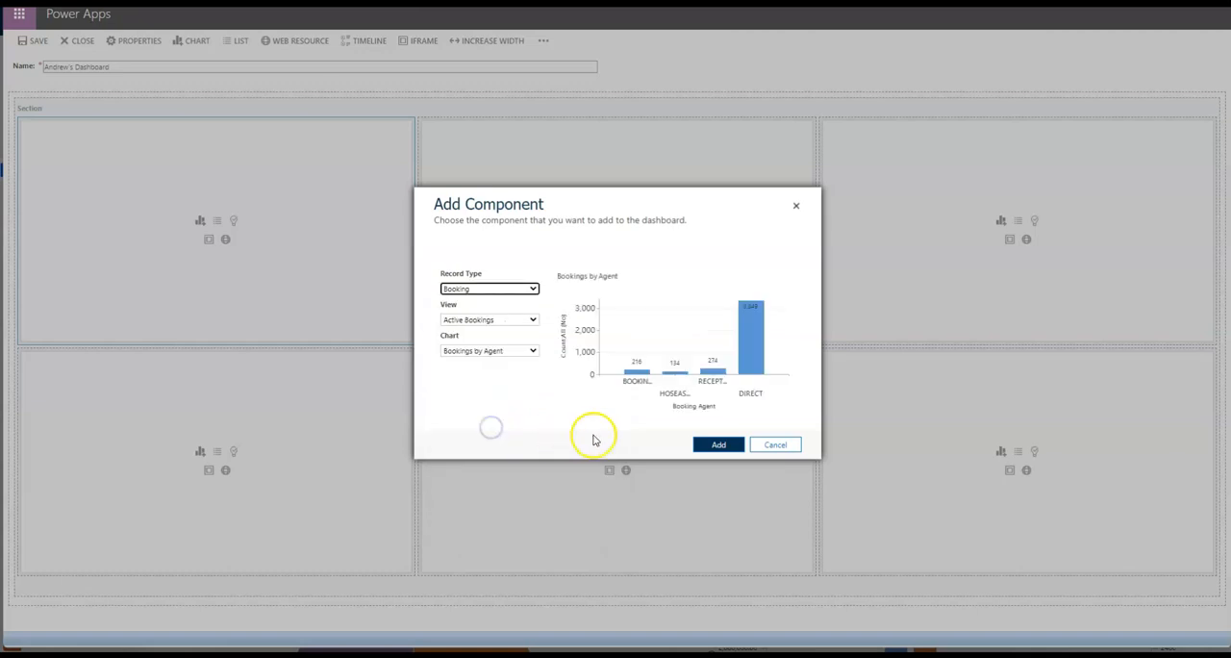
left_click(529, 321)
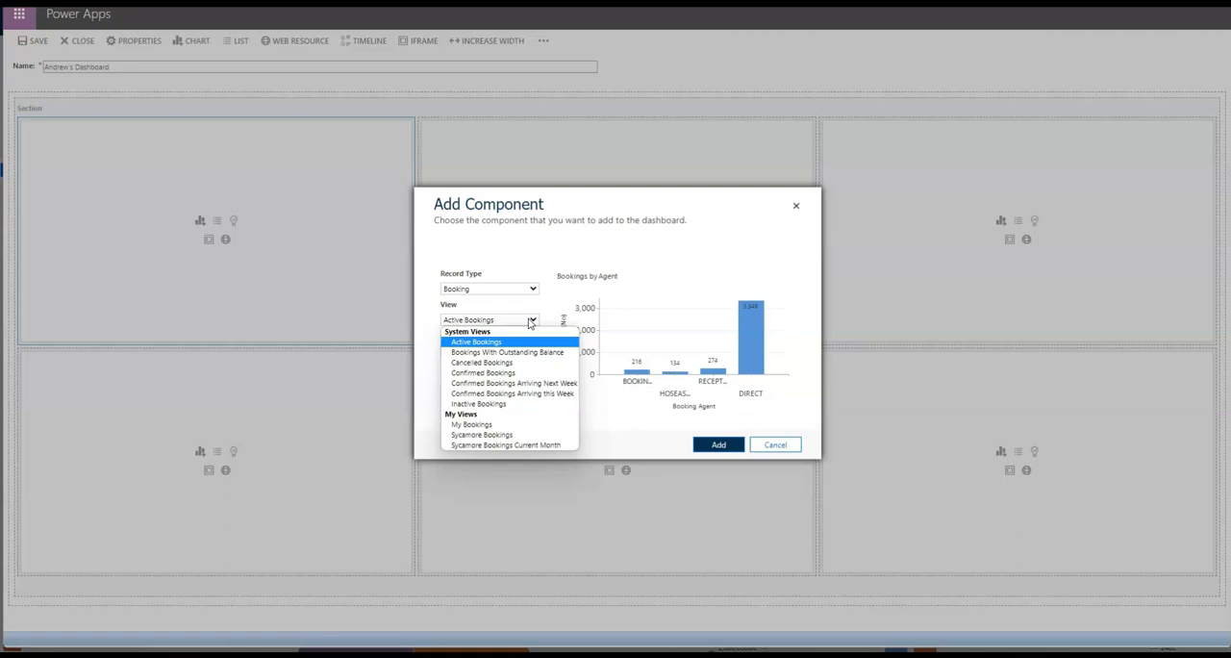
left_click(524, 323)
left_click(486, 341)
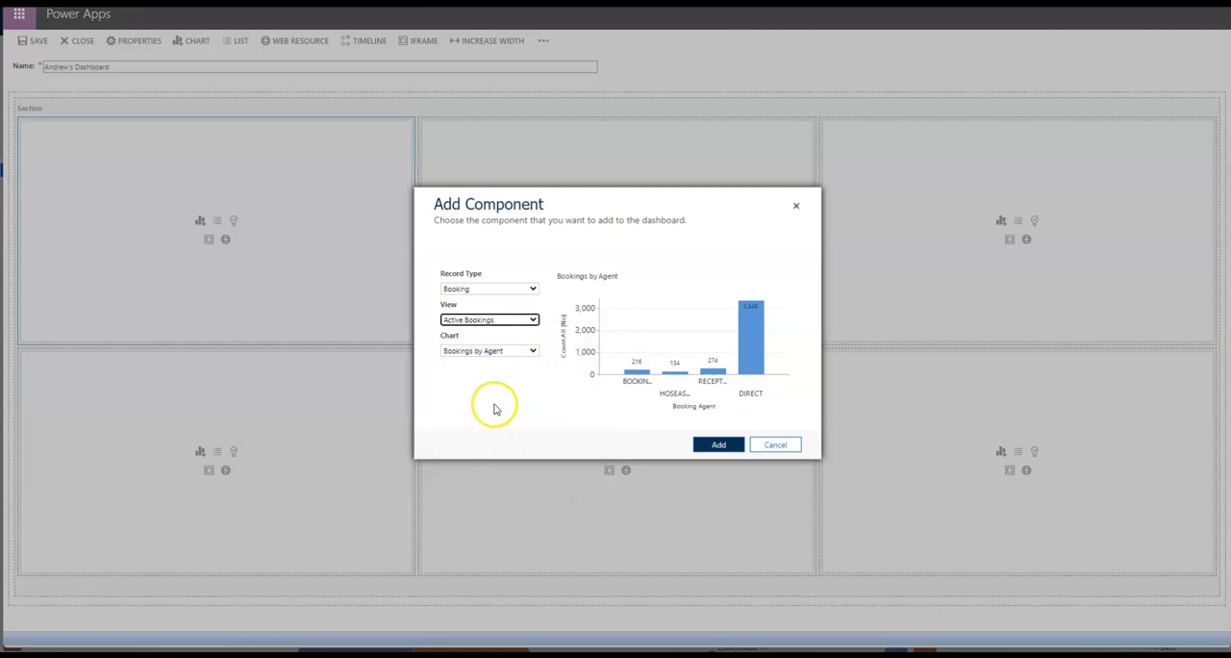
left_click(523, 393)
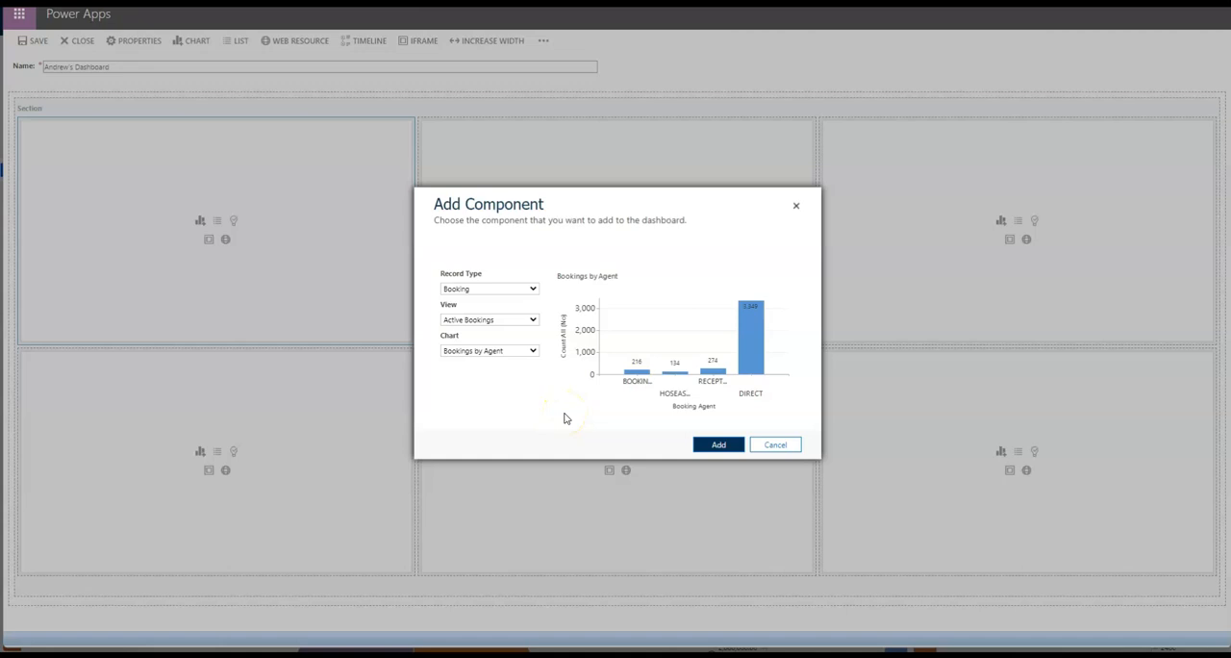
left_click(718, 444)
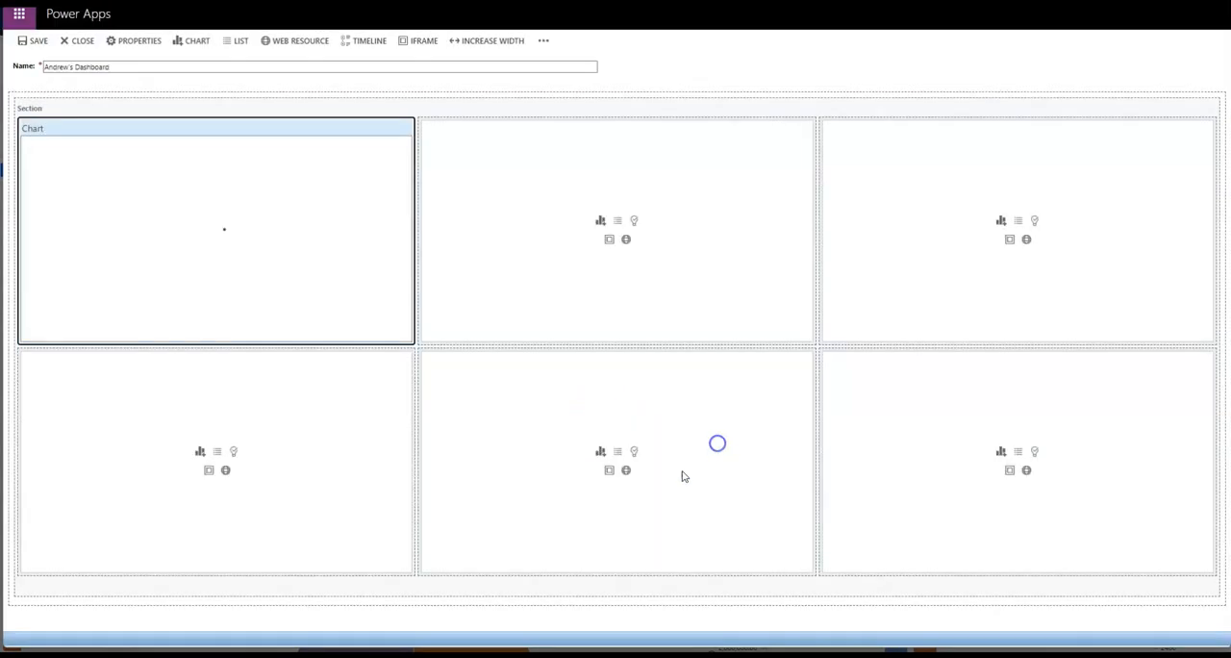
Add the Booking by Revenue chart to the dashboard's upper-middle cell, using the Booking record type and the Confirmed Bookings view.
left_click(600, 220)
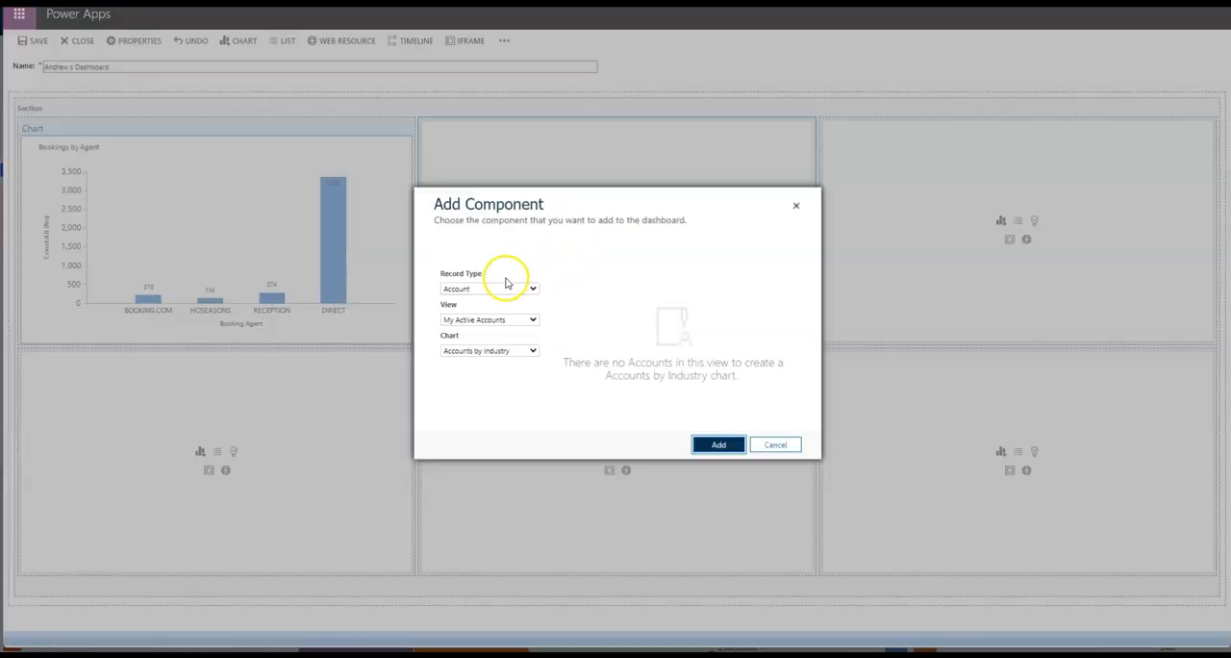
left_click(495, 287)
key("b")
key("Return")
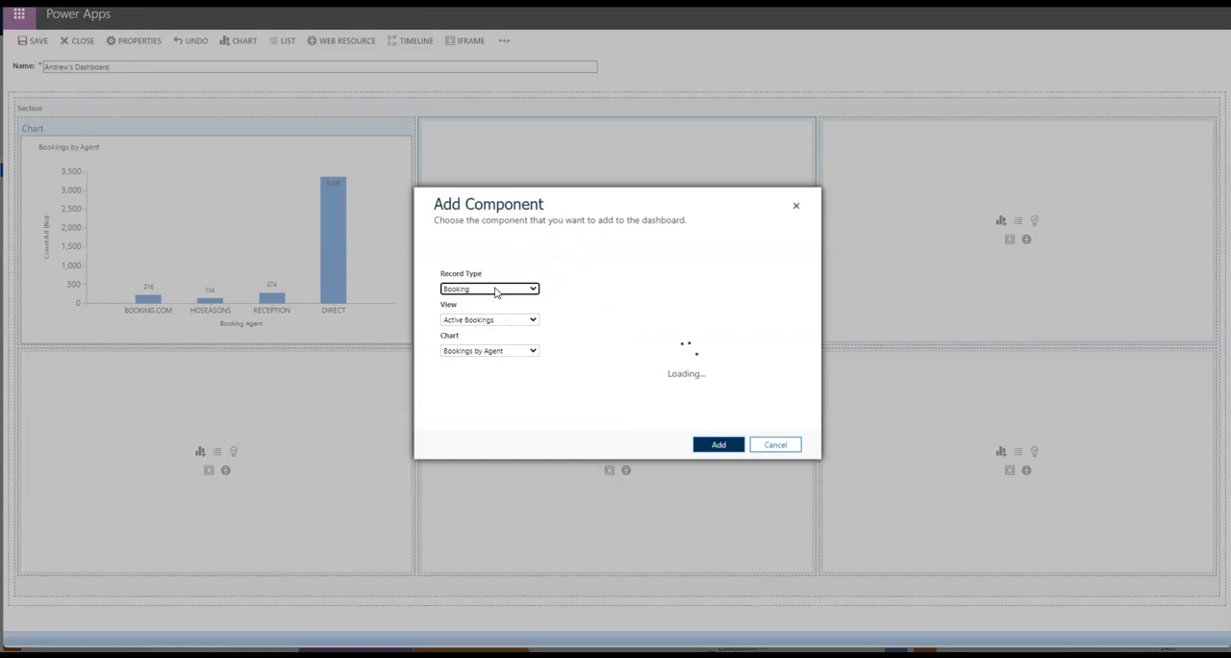
left_click(487, 320)
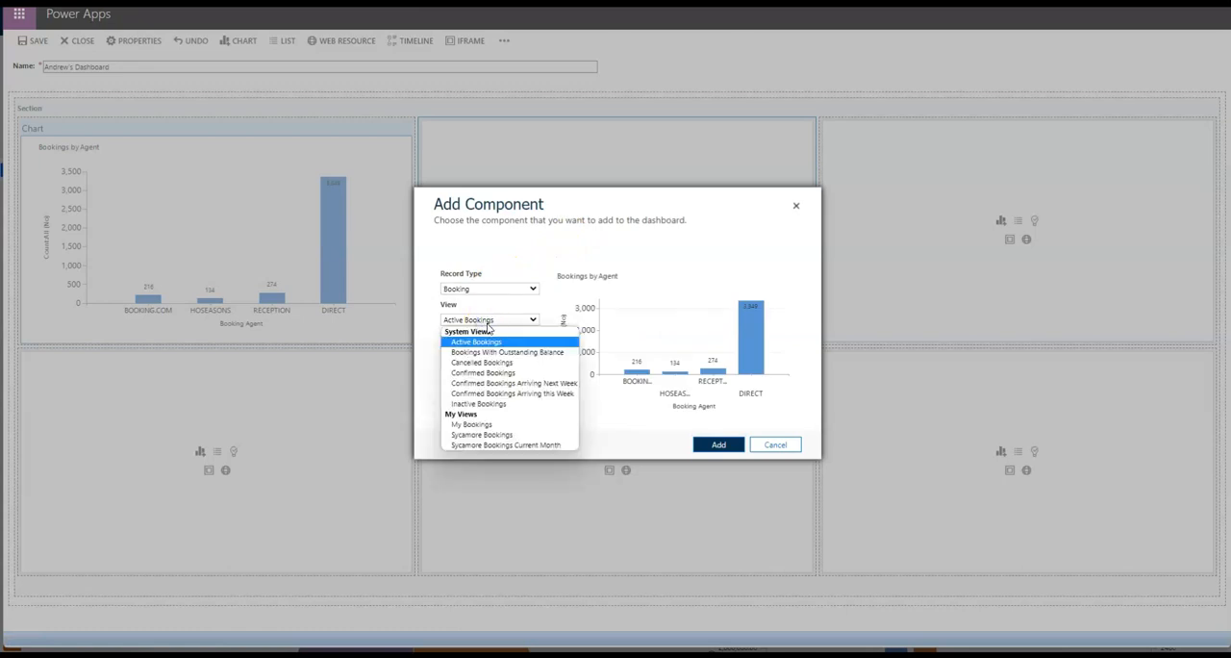
left_click(492, 372)
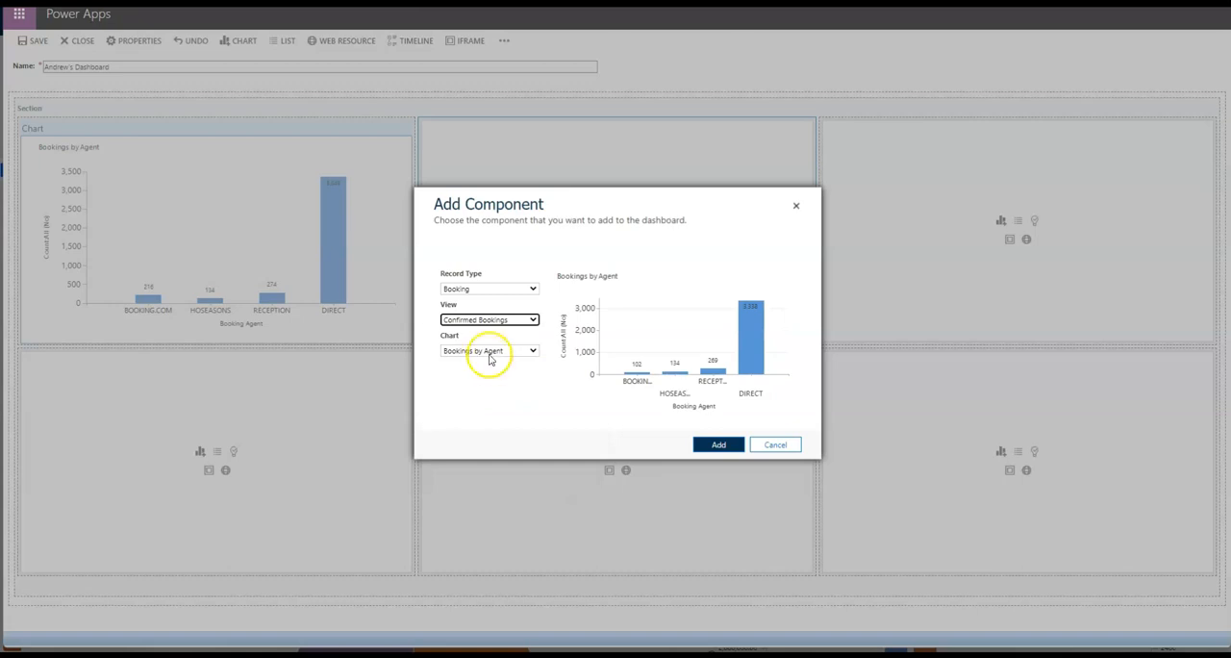
left_click(492, 351)
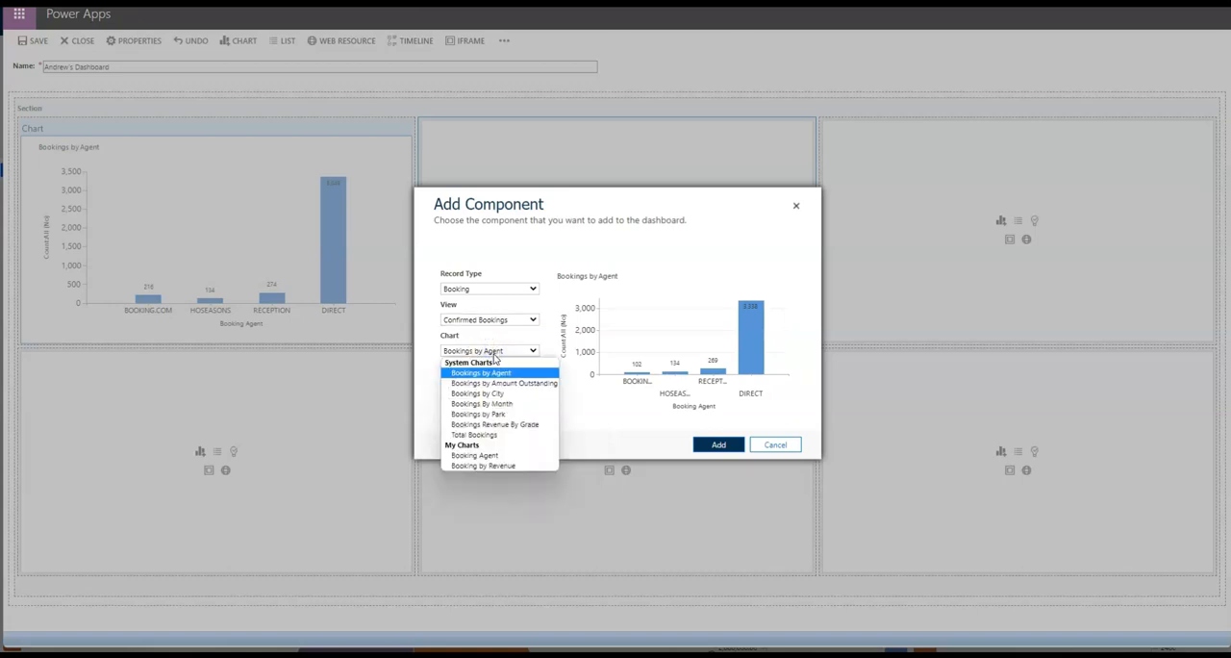
left_click(544, 427)
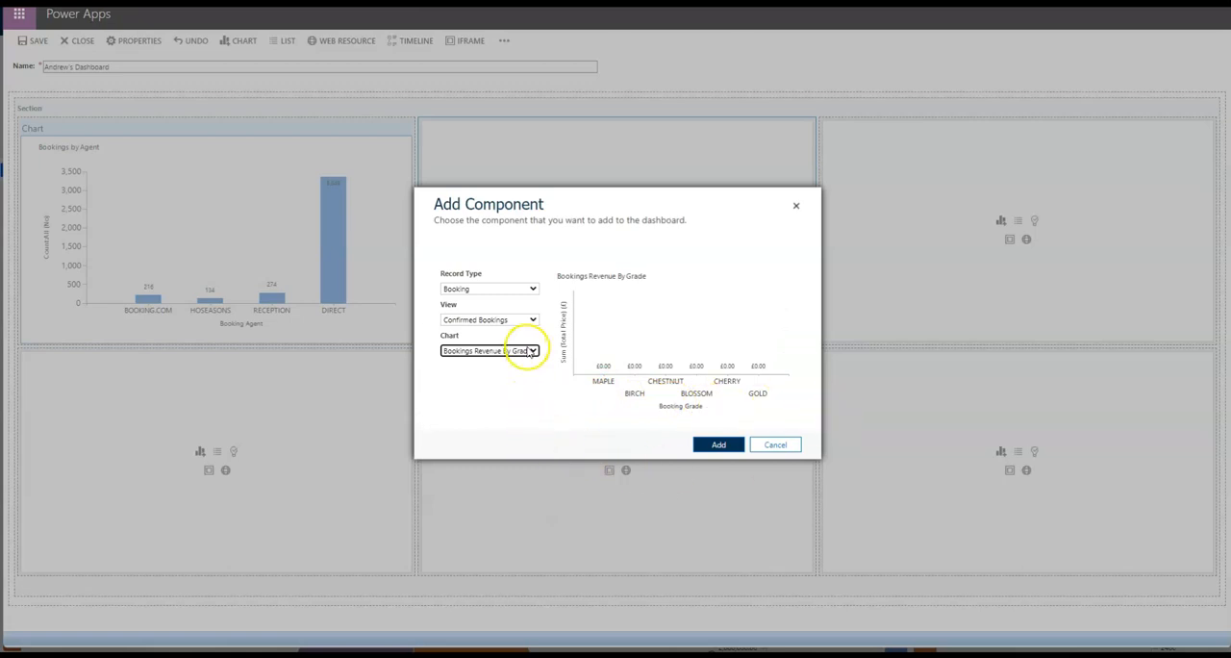
left_click(527, 350)
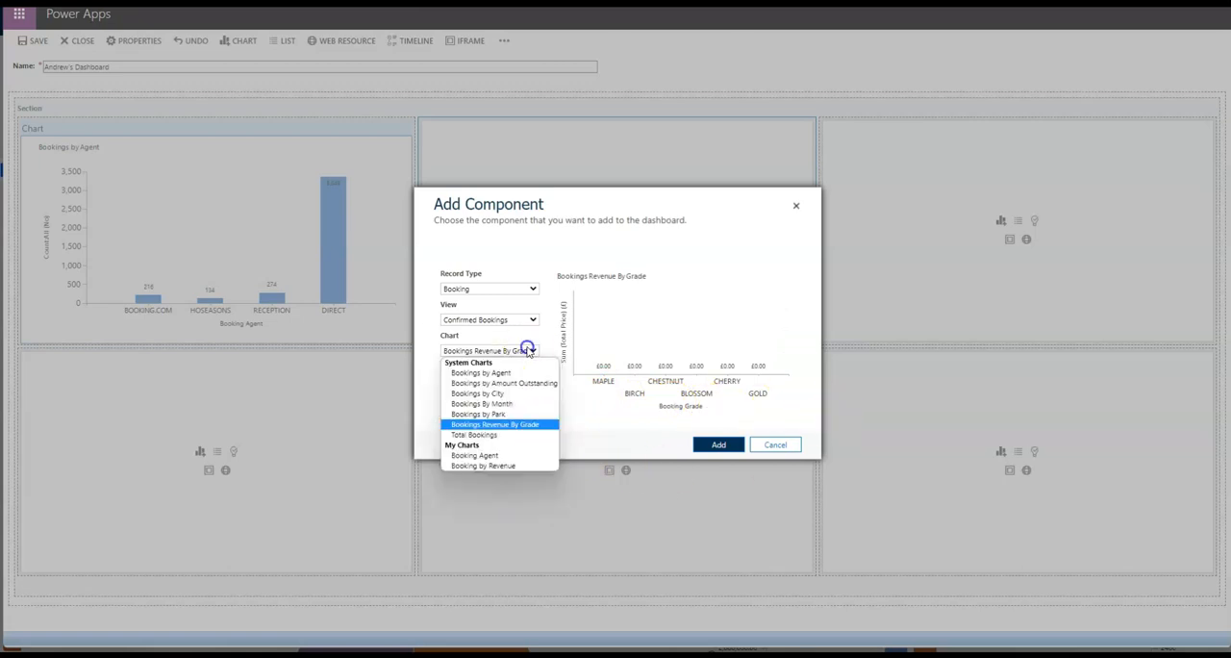
left_click(538, 466)
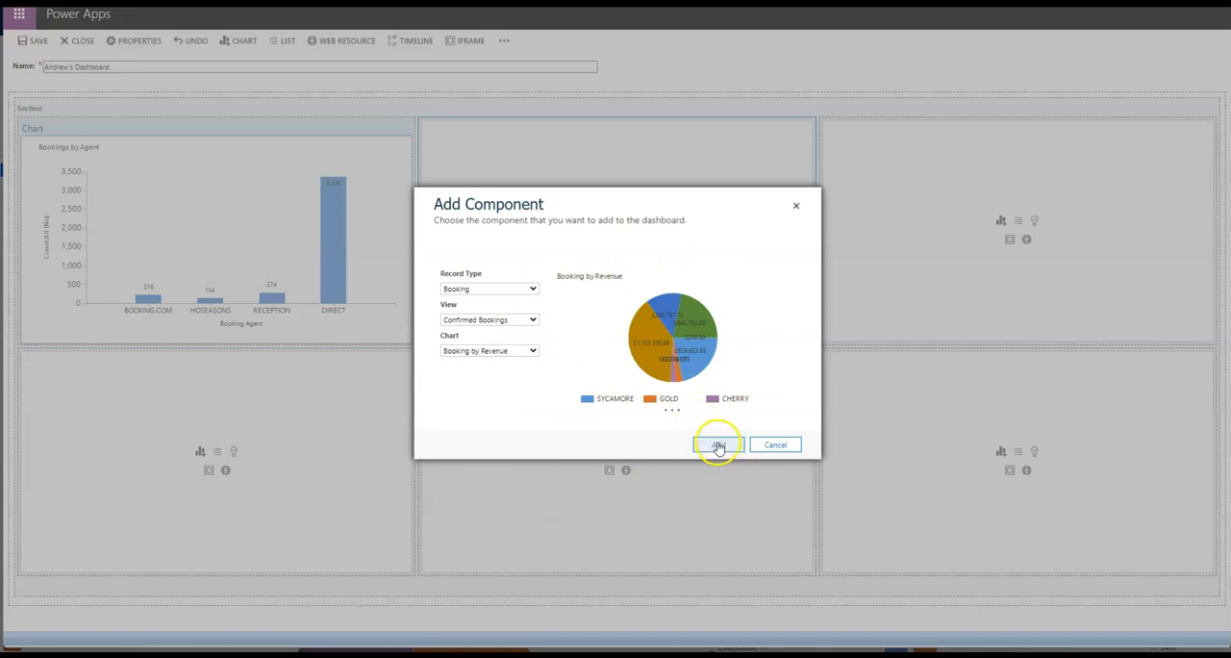
left_click(717, 444)
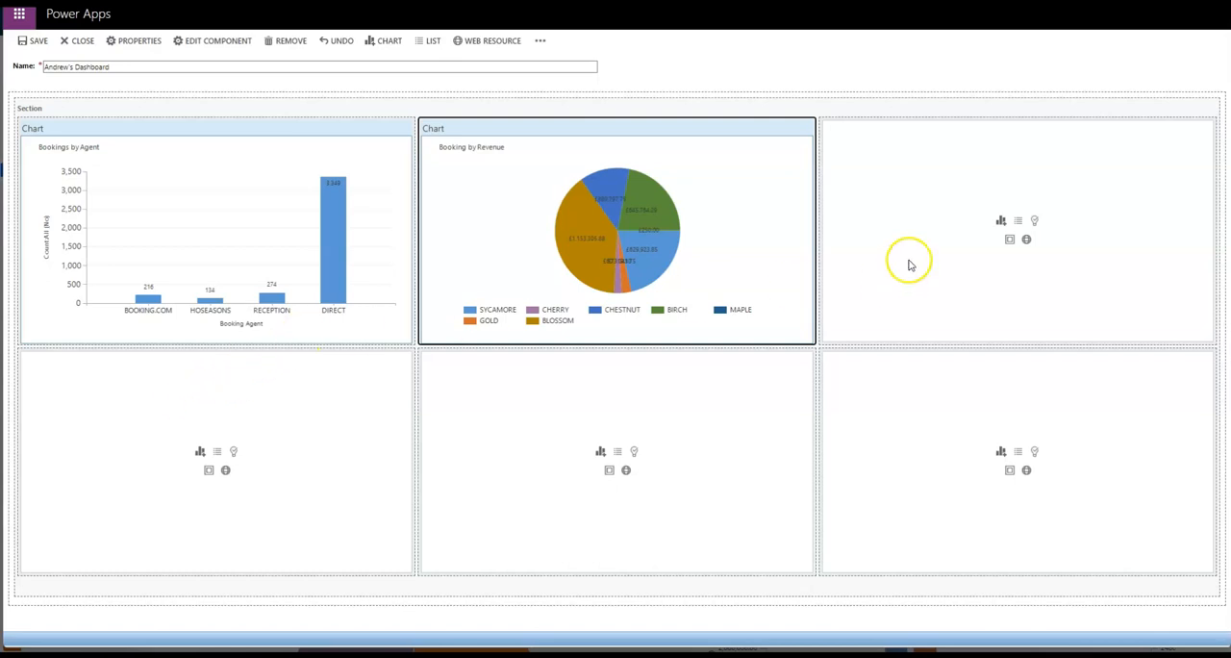
Add the Bookings by Park chart to the upper-right cell, using the Booking record type and the Bookings With Outstanding Balance view.
left_click(1001, 220)
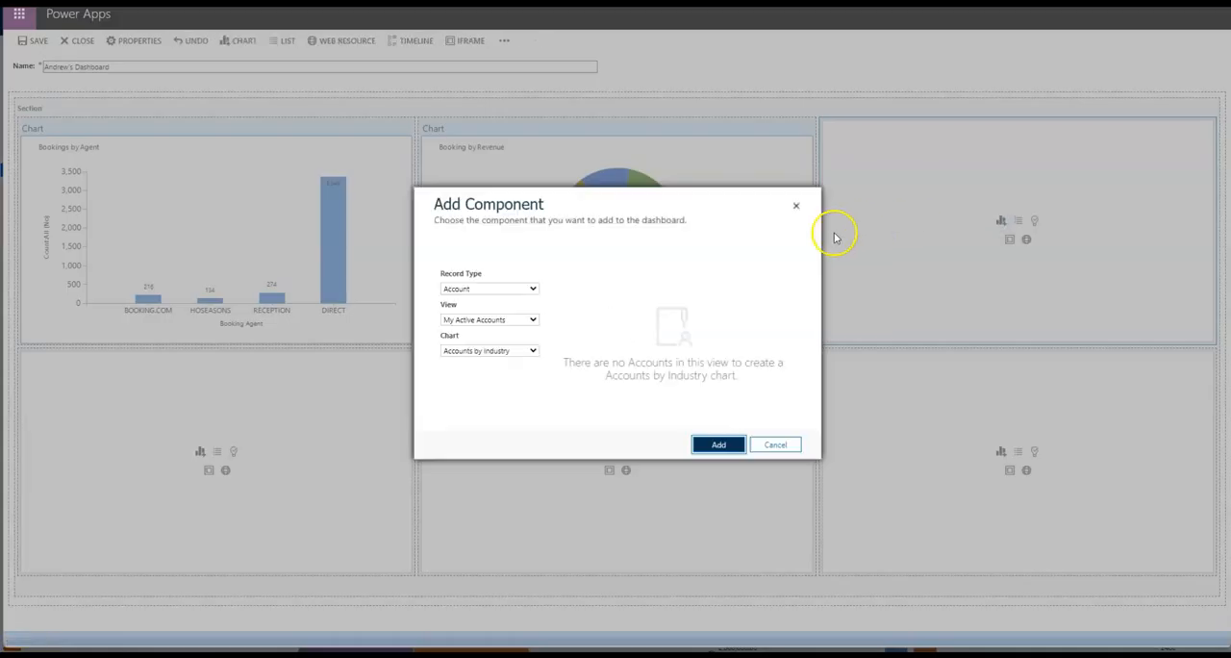
left_click(493, 289)
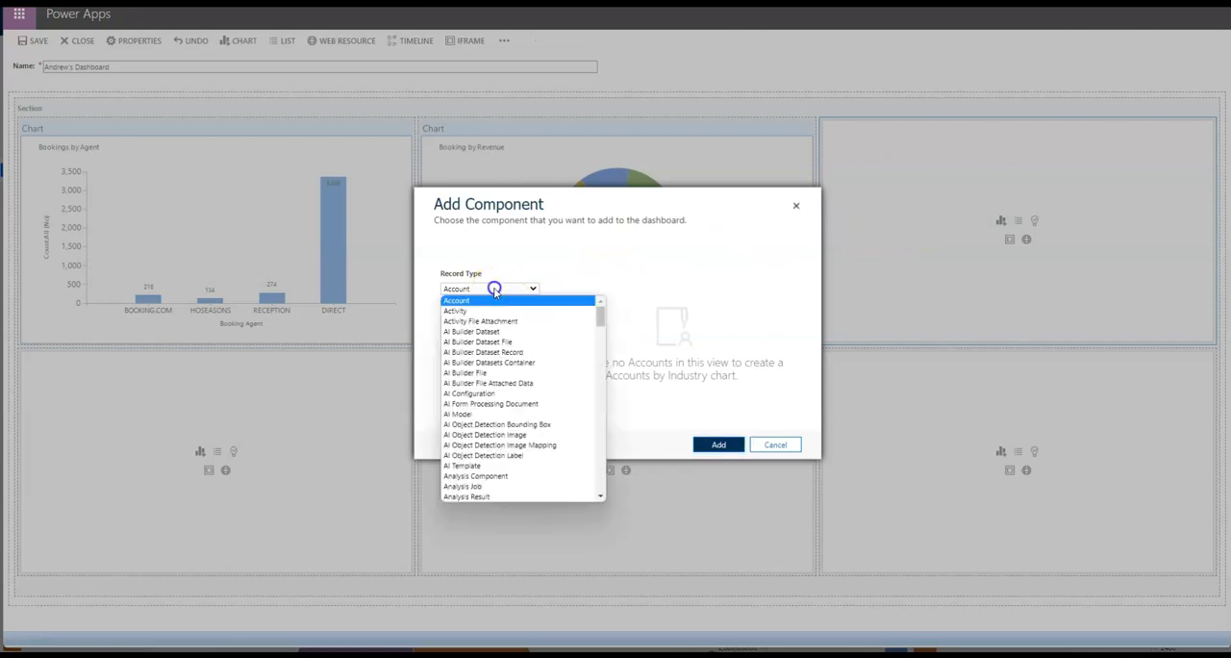
key("b")
key("Return")
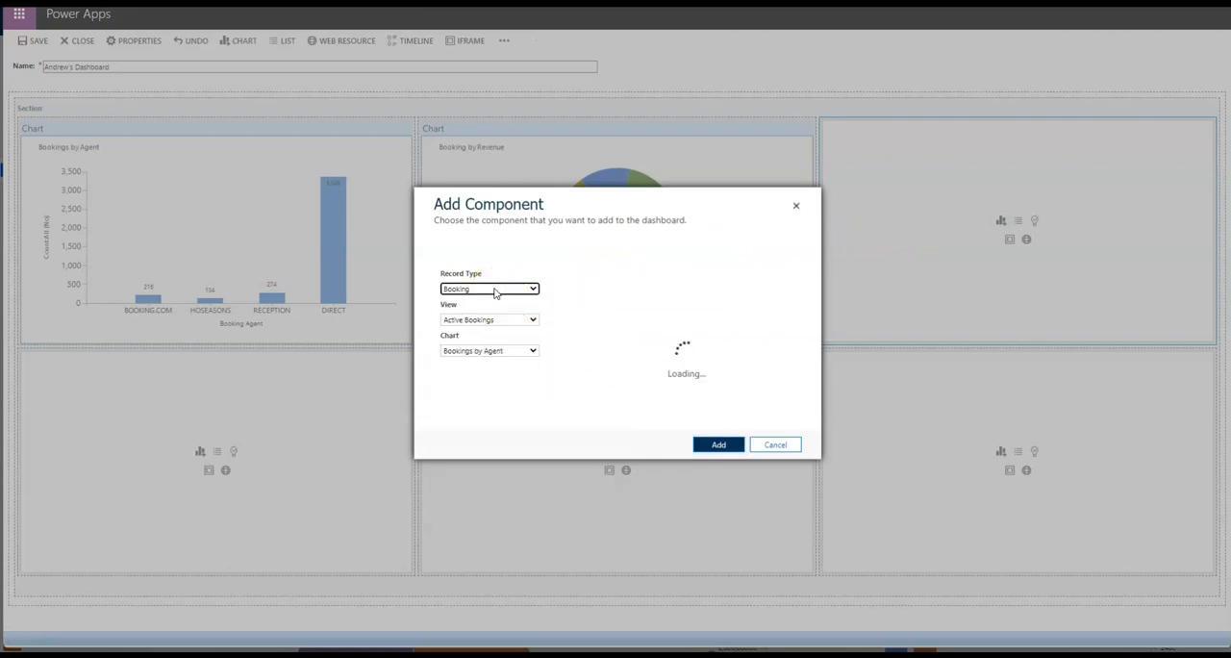
left_click(488, 320)
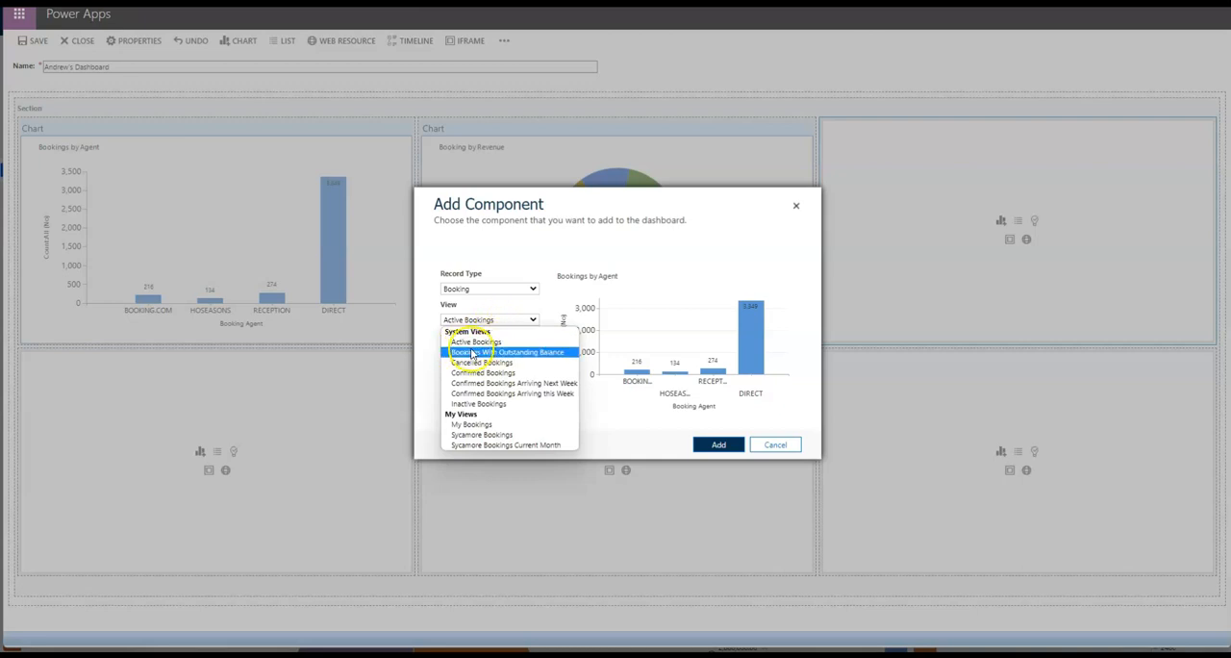
left_click(496, 352)
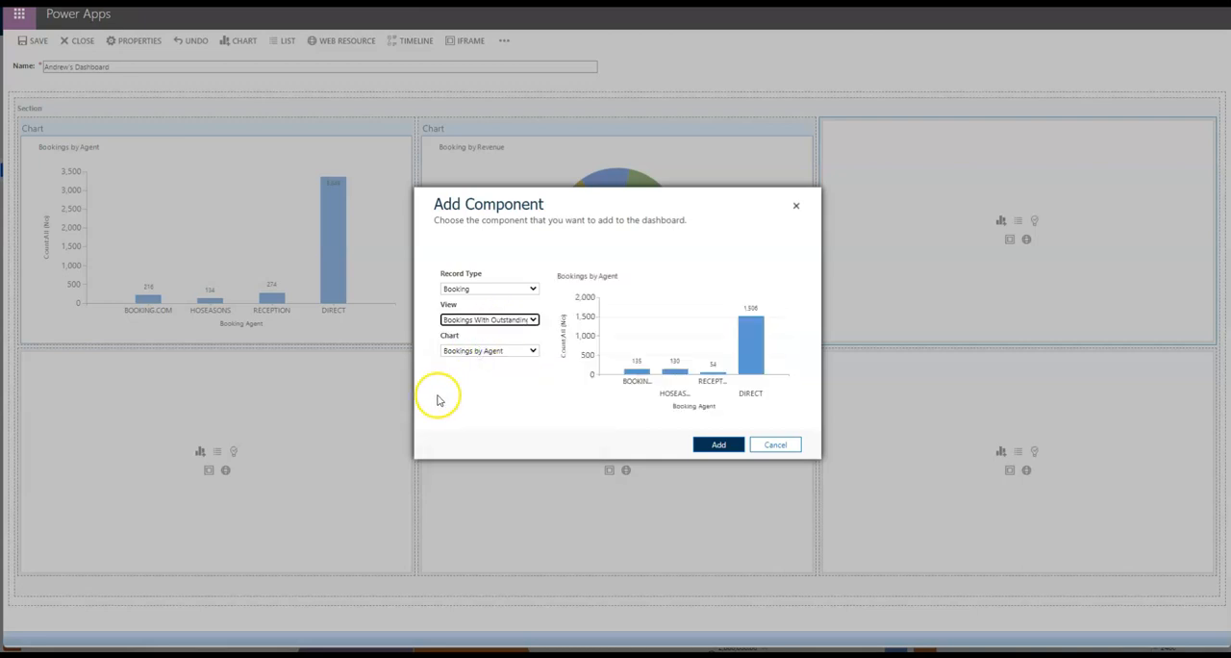
left_click(507, 352)
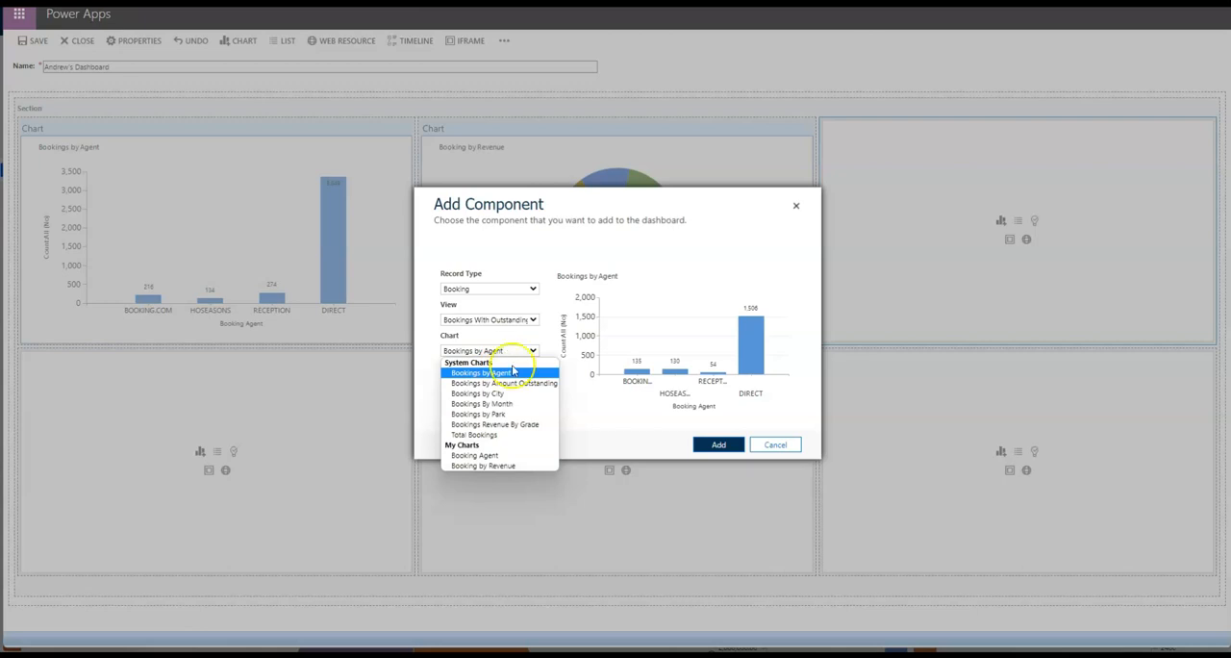
left_click(510, 413)
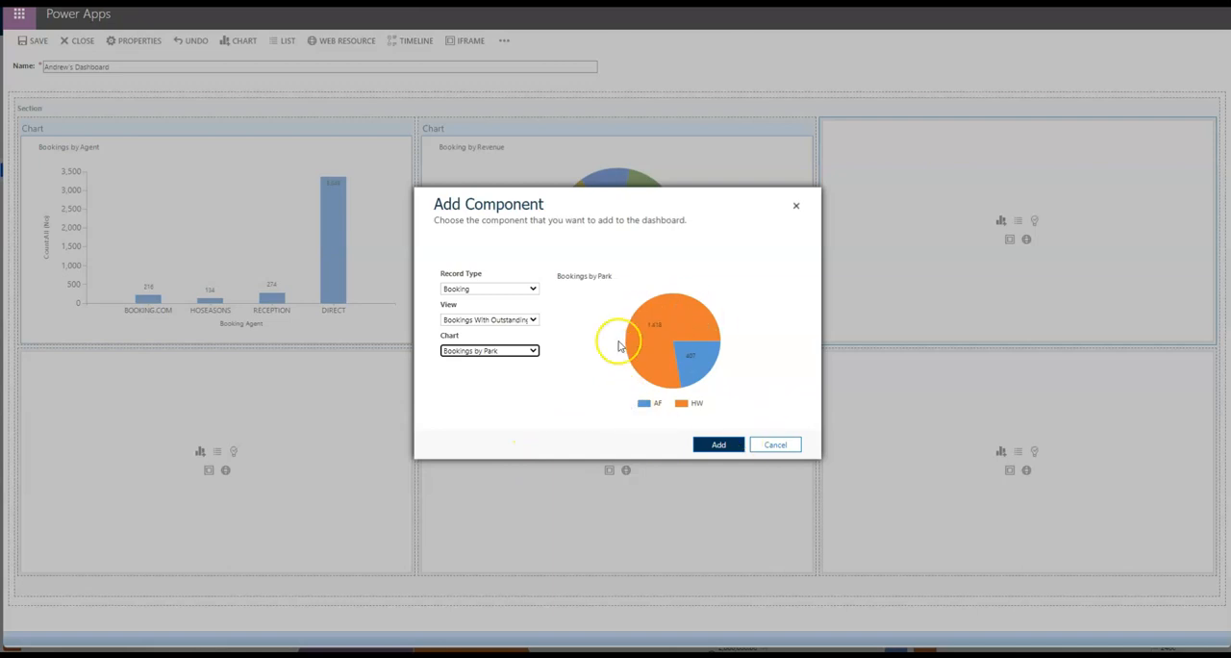
left_click(708, 441)
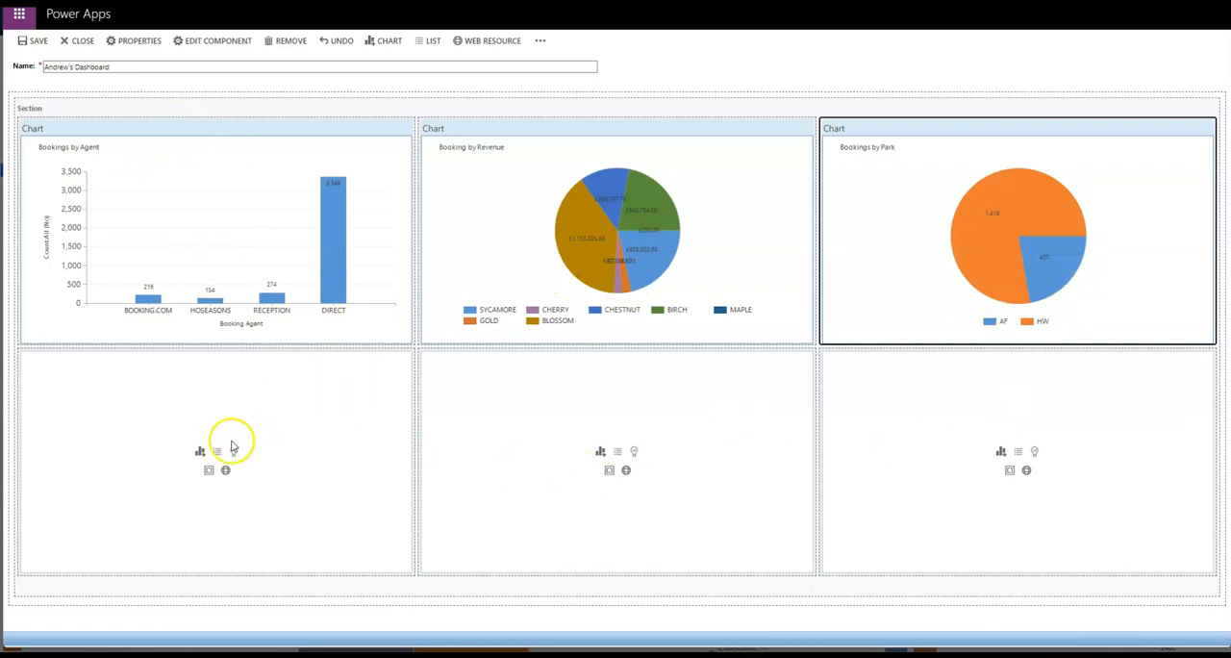
Add the Bookings by City chart to the lower-left cell, using the Booking record type and the Confirmed Bookings view.
left_click(199, 453)
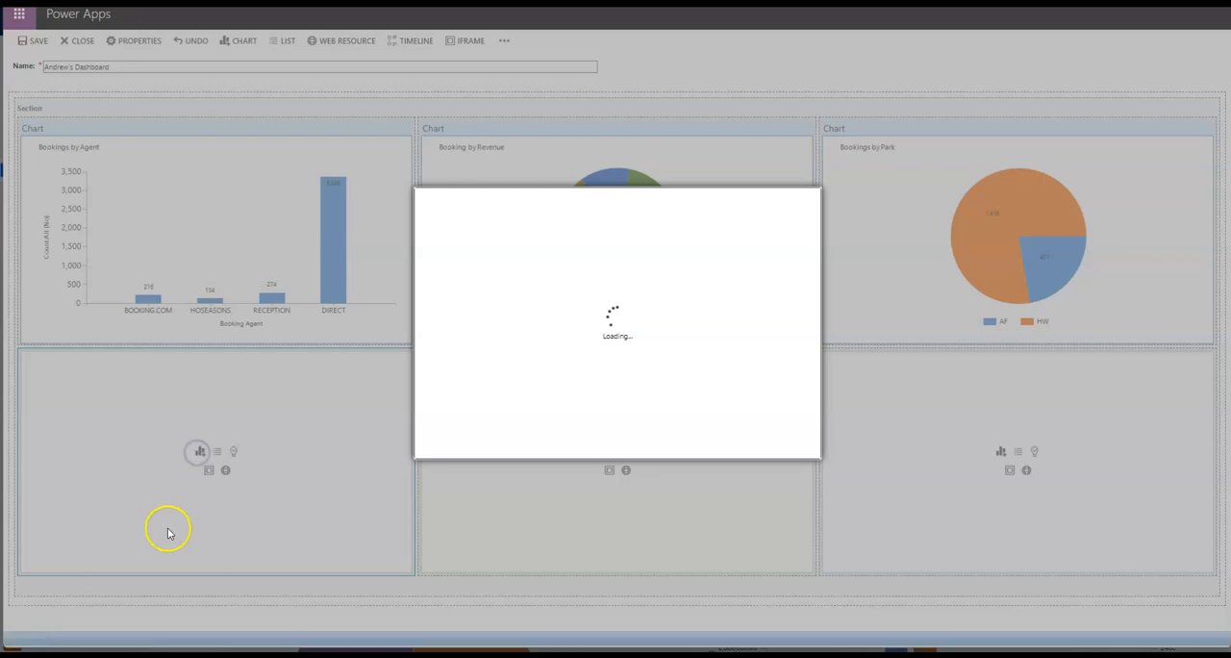
left_click(474, 289)
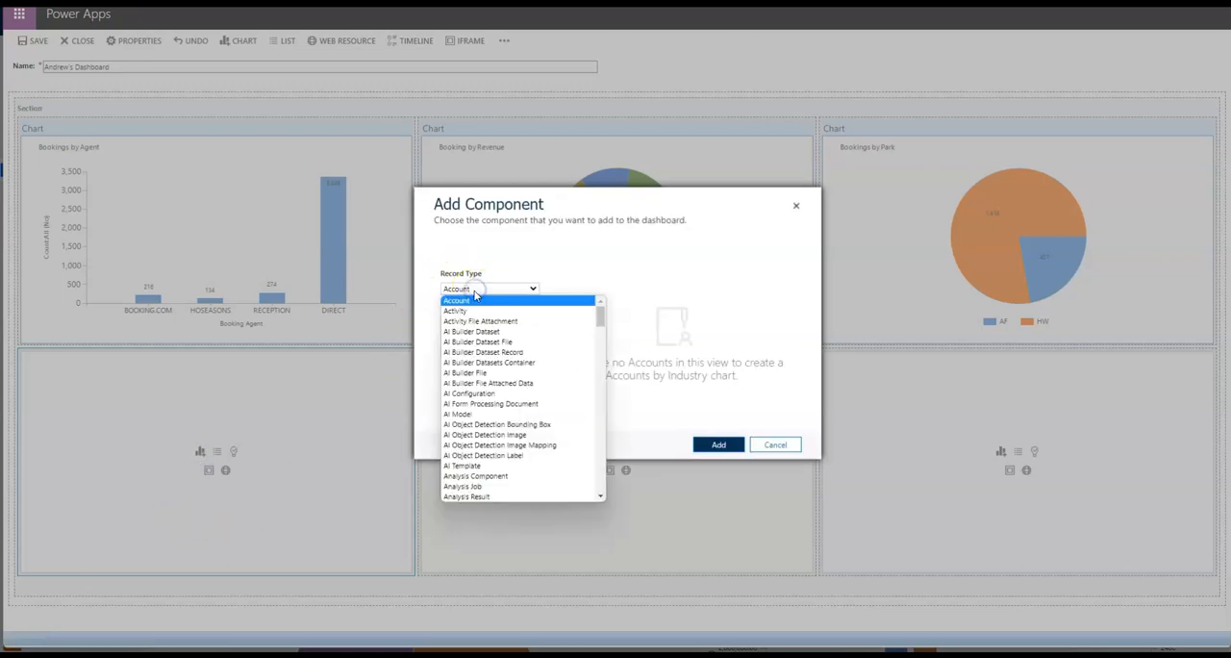
key("b")
key("Return")
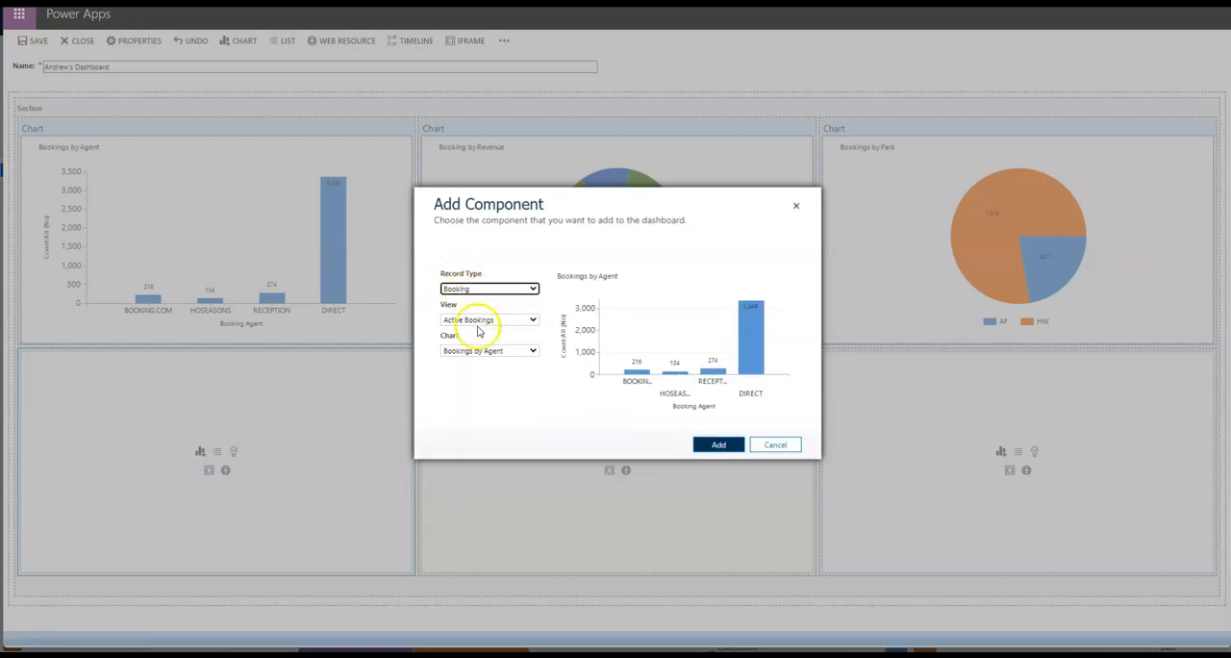
left_click(476, 319)
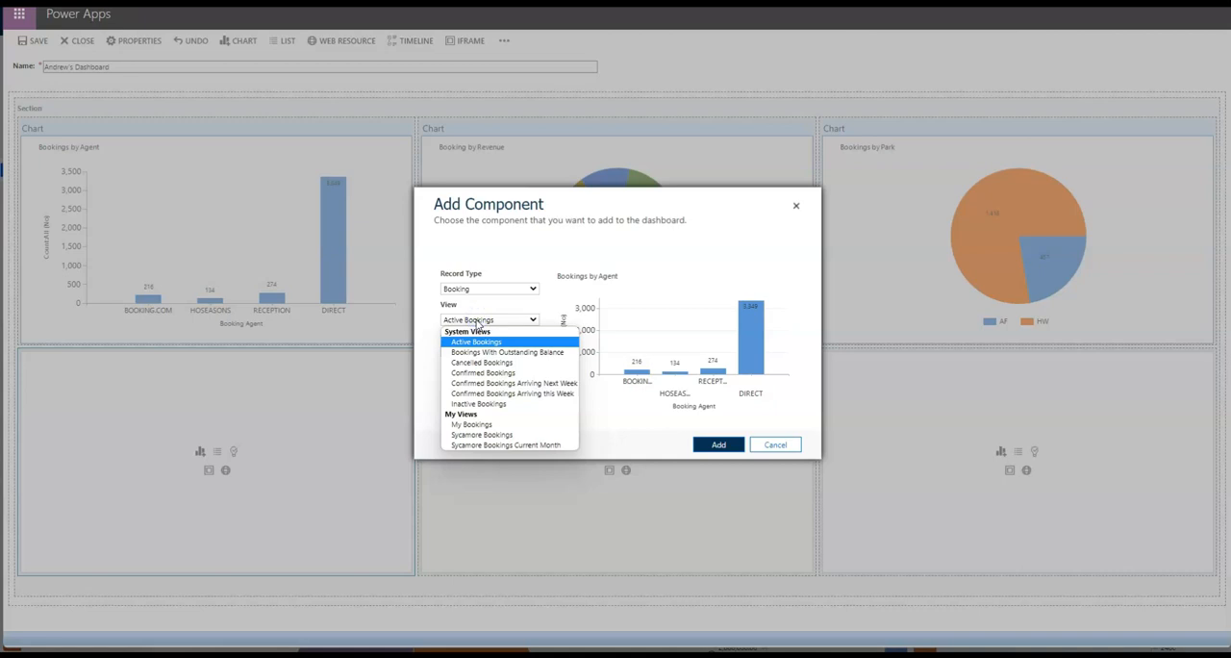
left_click(485, 373)
left_click(480, 351)
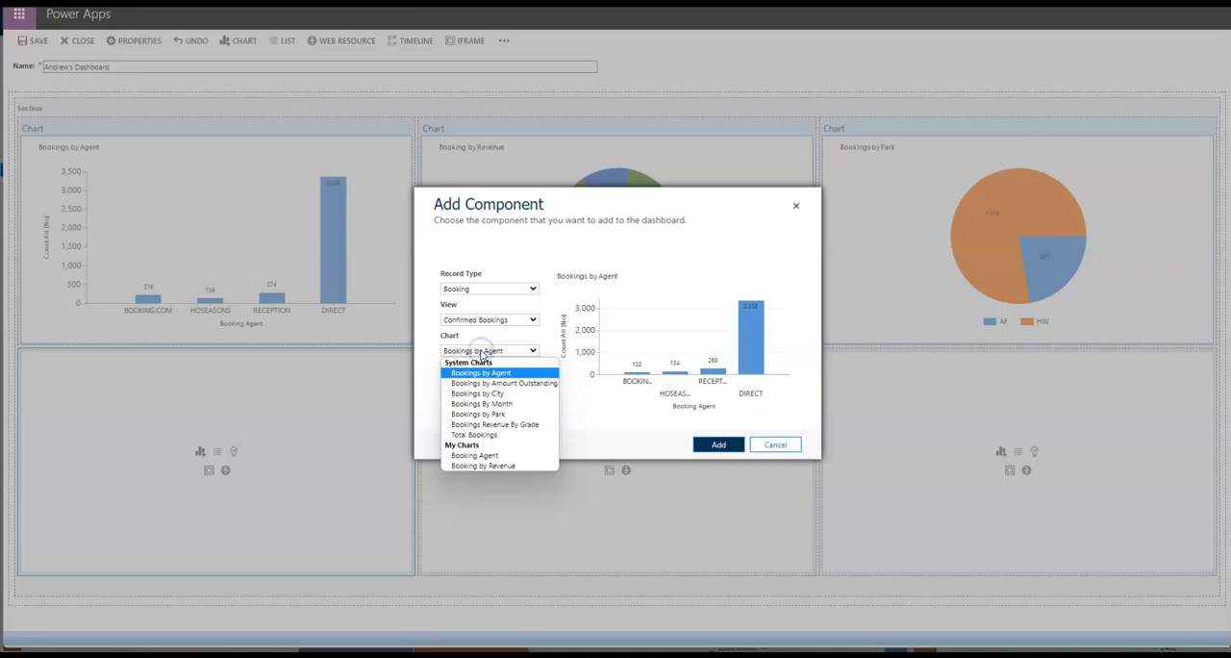
left_click(507, 394)
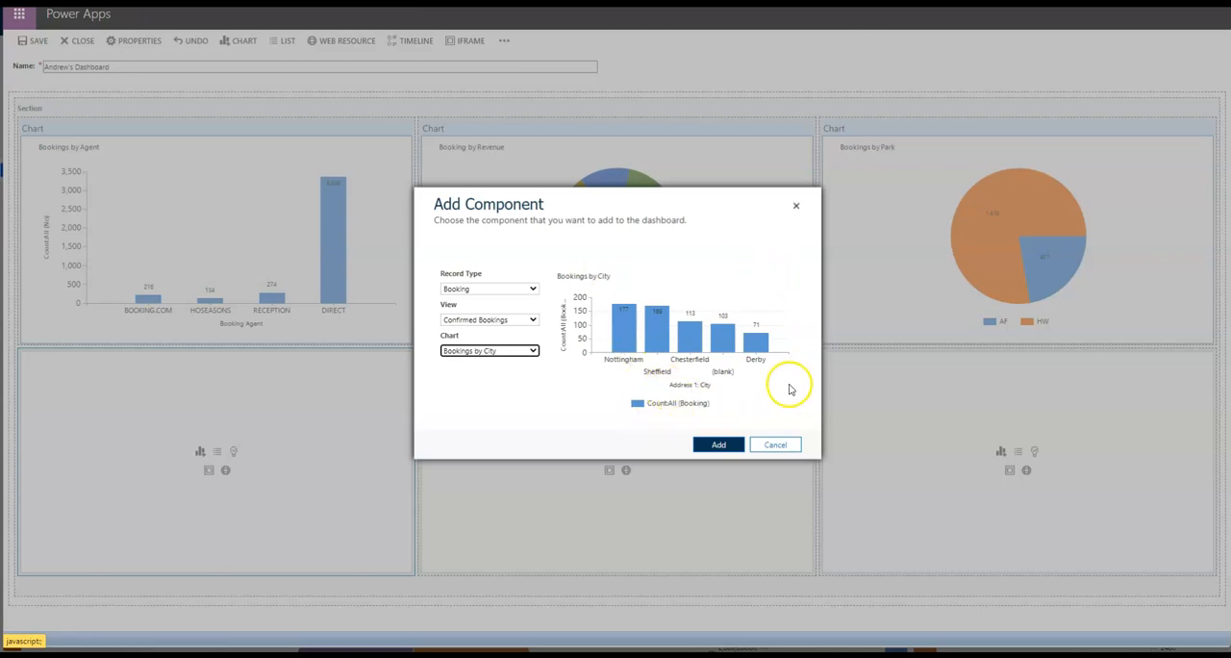
left_click(719, 444)
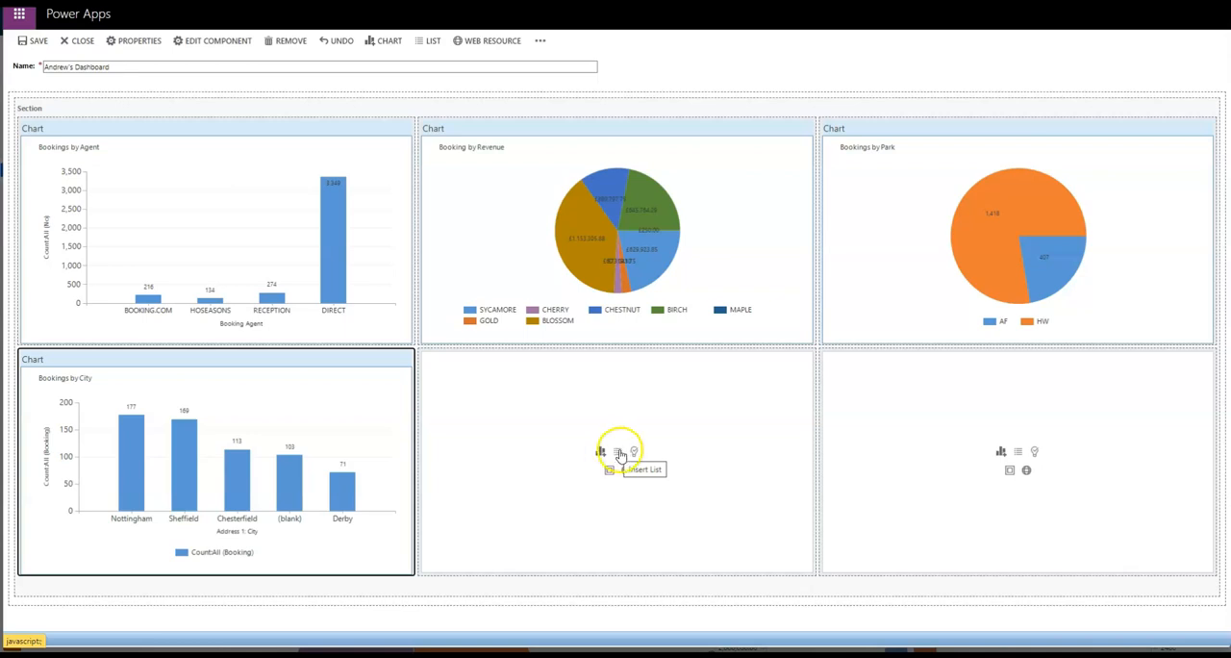
Insert a list in the lower-middle cell, using the Bookings record type and the Confirmed Bookings Arriving Next Week view.
left_click(617, 454)
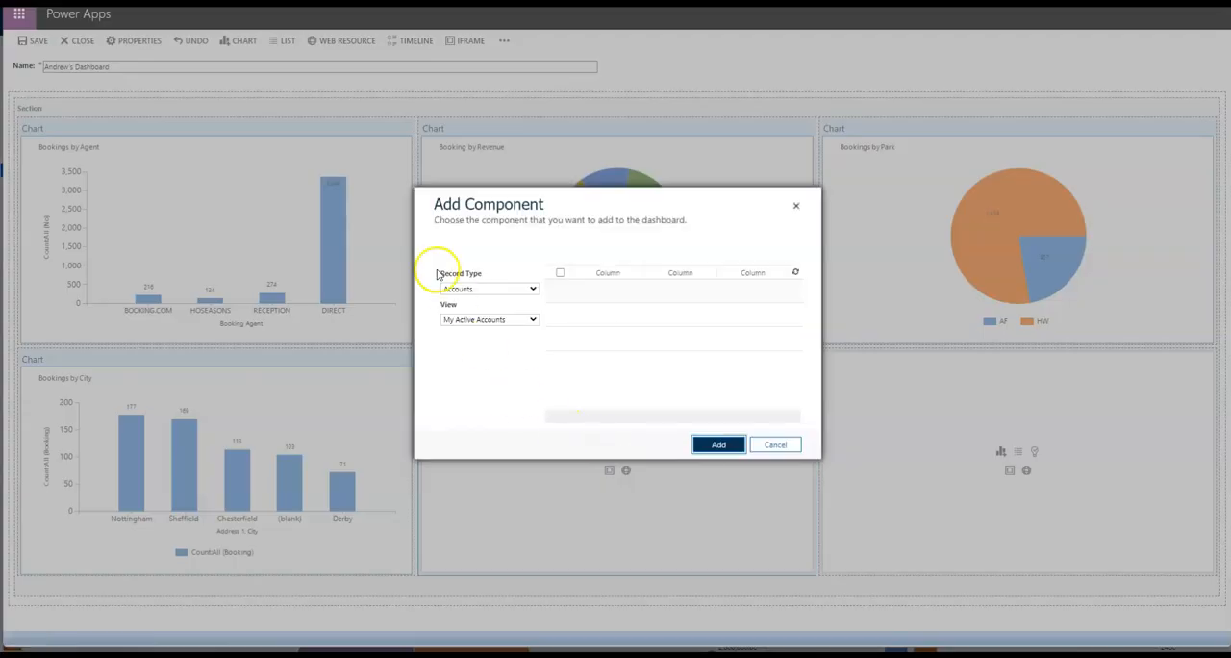
left_click(481, 289)
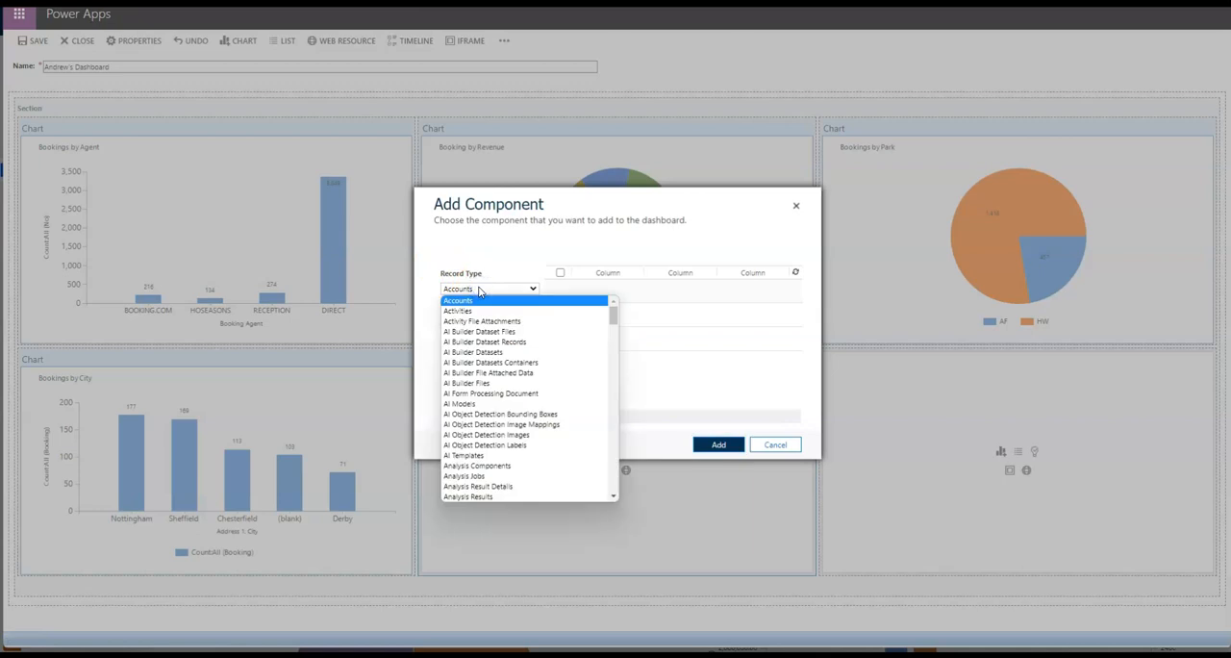
key("b")
key("b")
key("b")
key("b")
key("b")
key("b")
key("b")
key("b")
key("b")
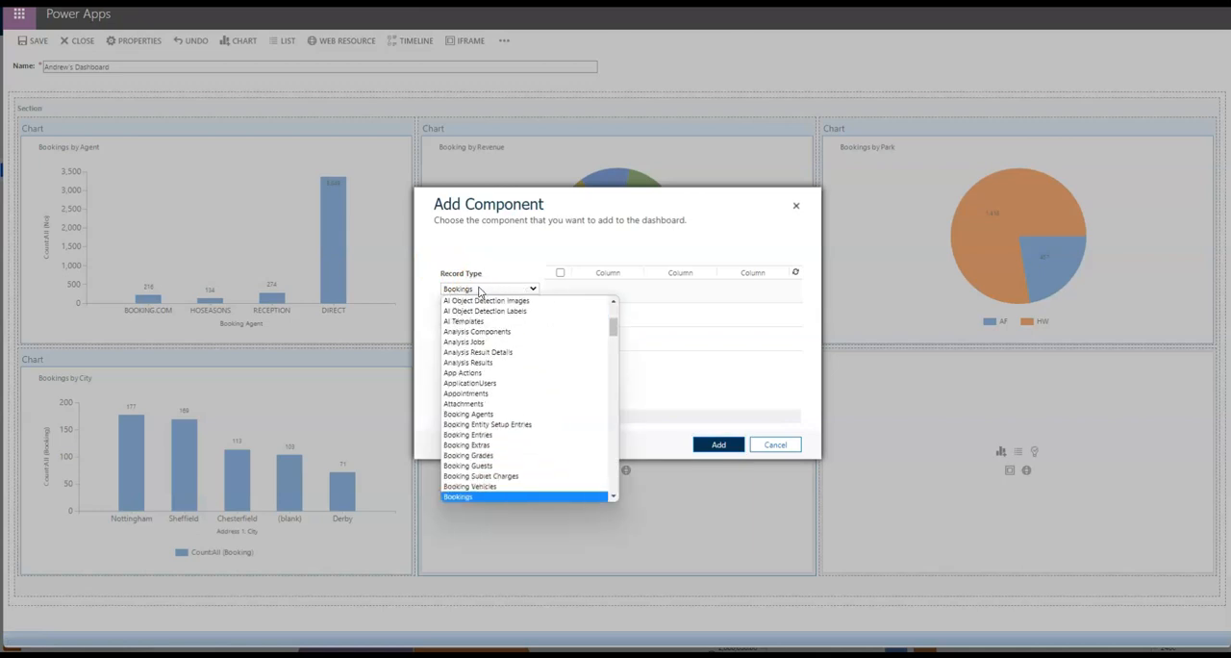
key("Return")
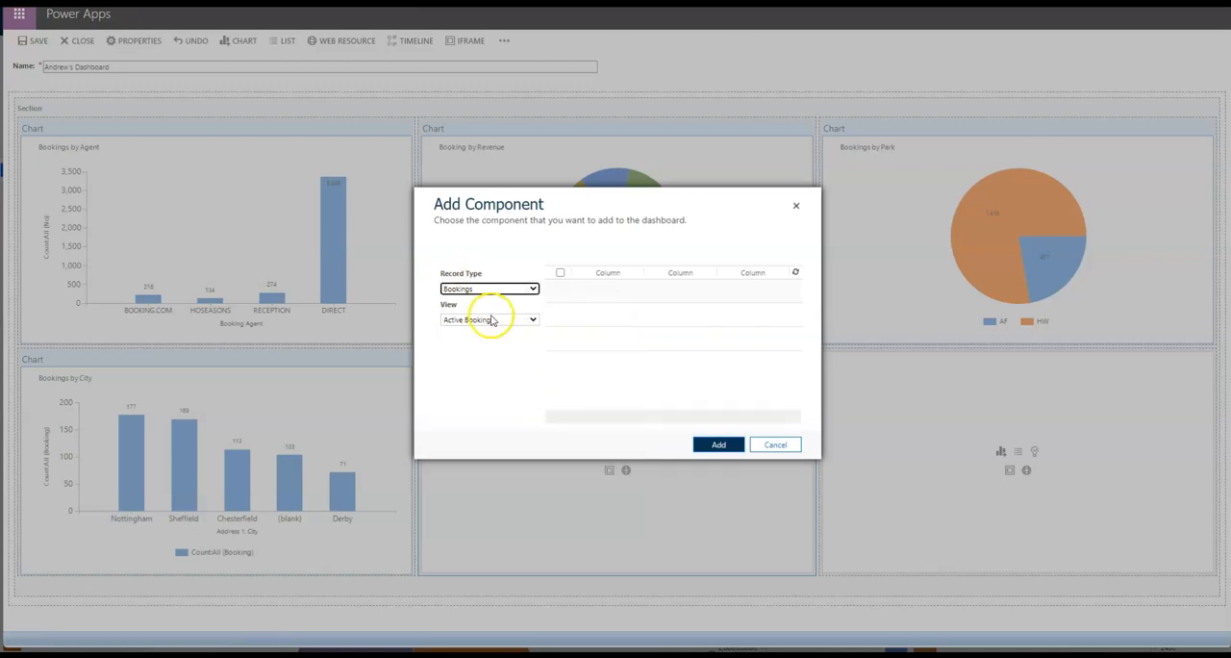
left_click(490, 319)
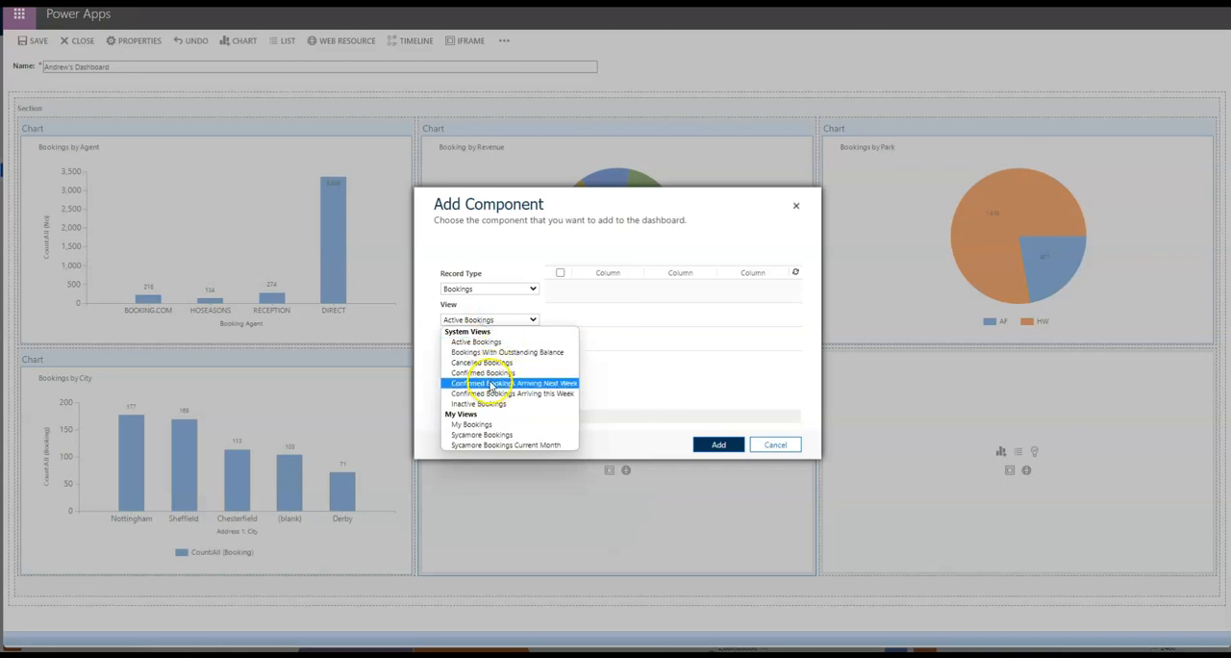
left_click(490, 386)
left_click(719, 450)
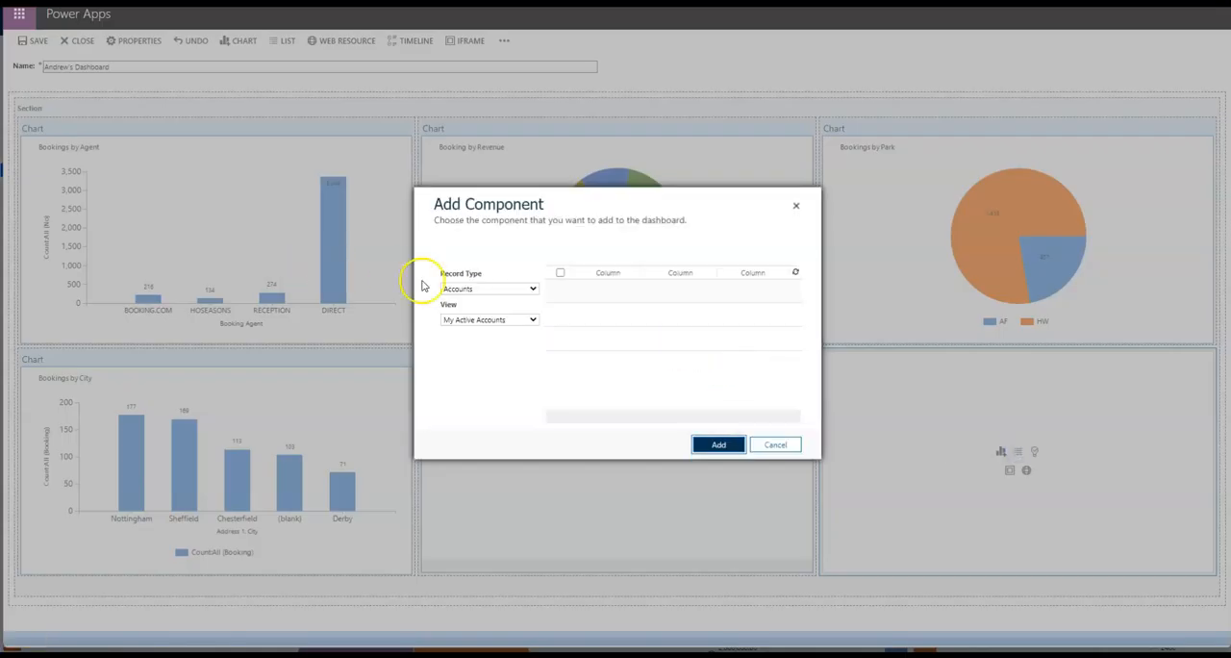
Insert a Bookings list with the Confirmed Bookings Arriving Next Week view in the lower-right cell and save the dashboard.
left_click(458, 290)
key("b")
key("b")
key("b")
key("b")
key("b")
key("b")
key("b")
key("b")
key("b")
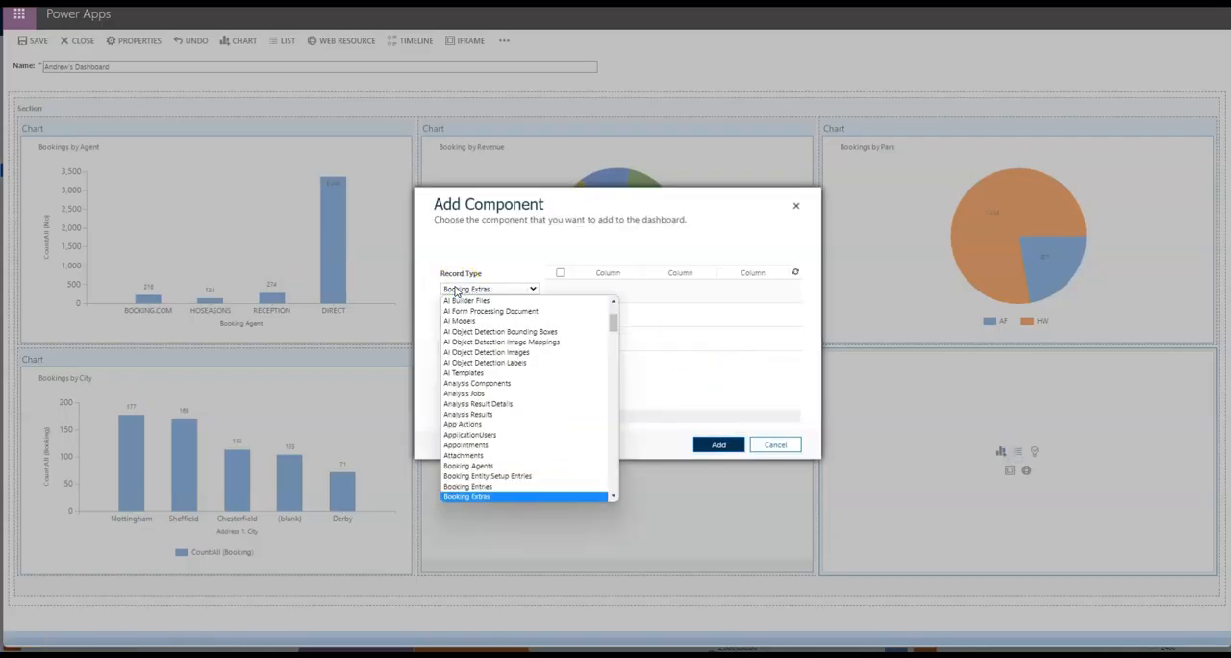
key("Return")
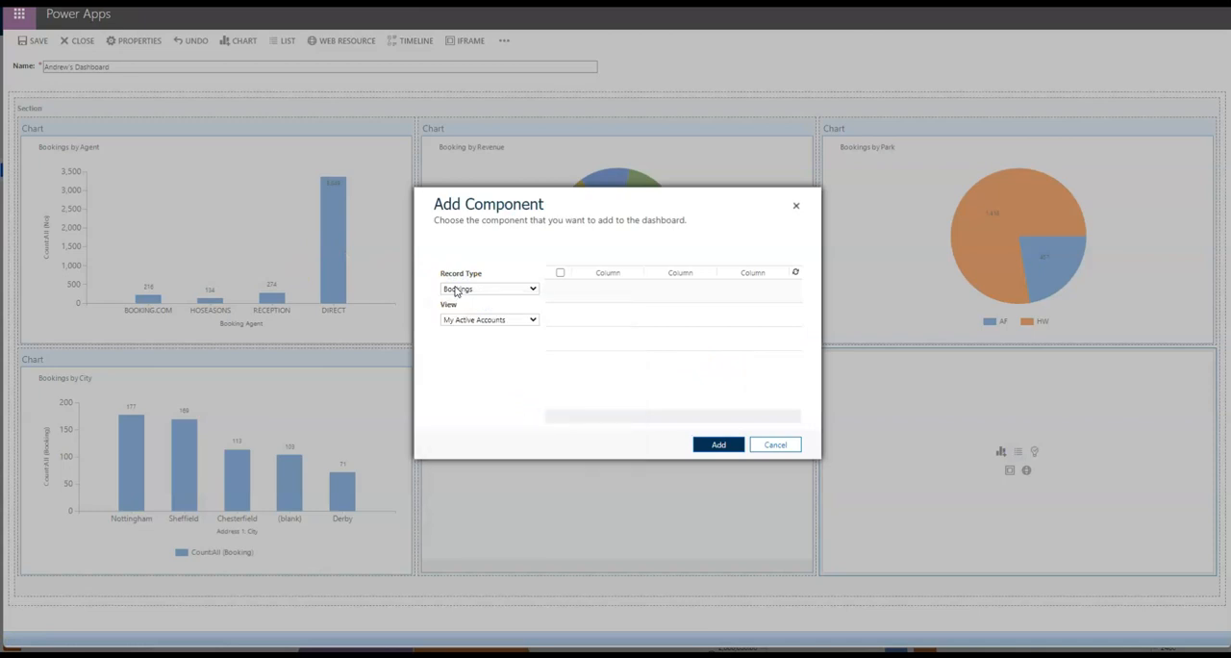
left_click(481, 320)
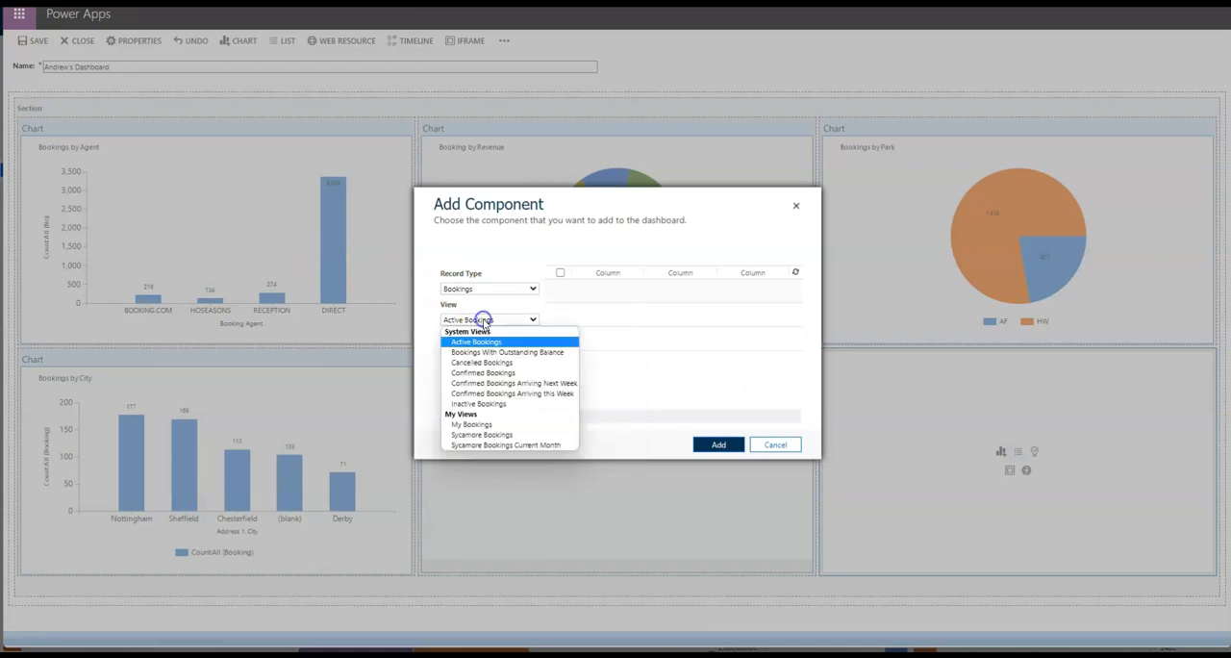
left_click(534, 384)
left_click(722, 443)
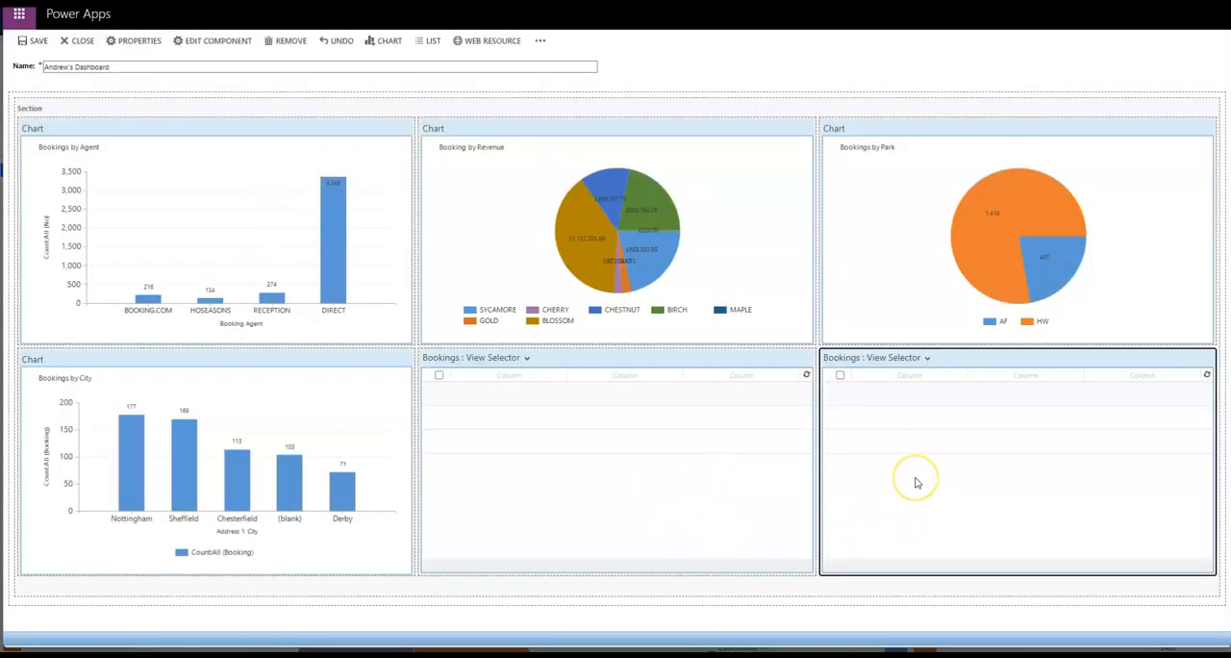
left_click(46, 48)
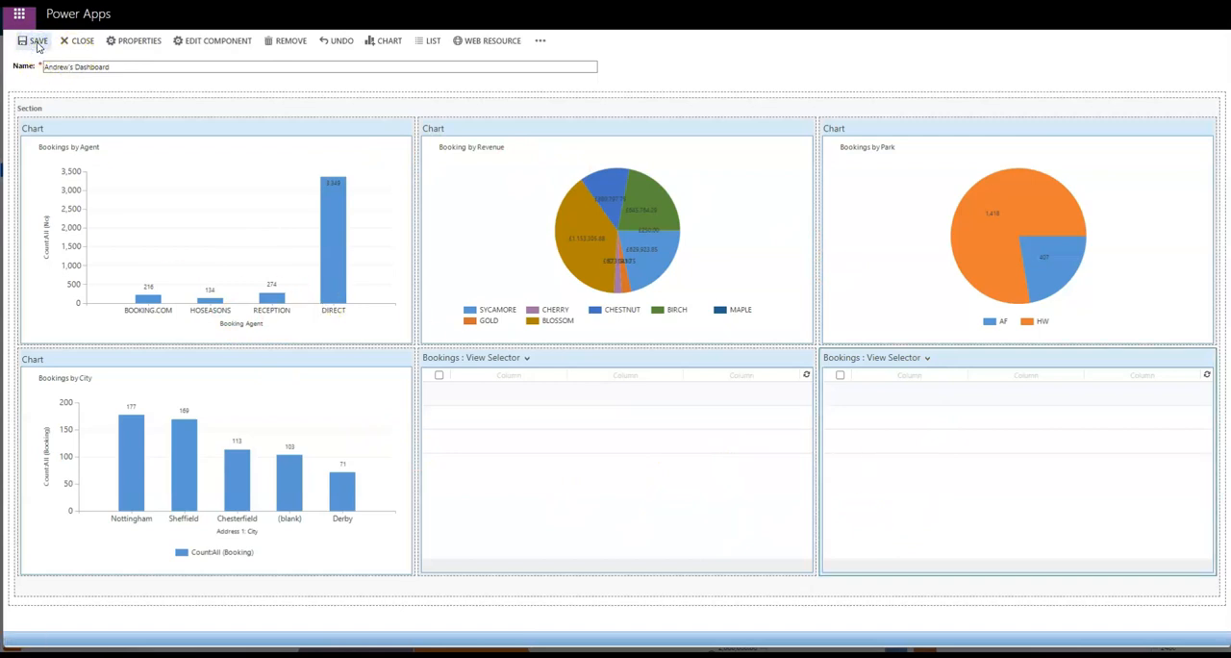
Close the dashboard editor and display the personal dashboard to review its booking charts and lists.
left_click(77, 41)
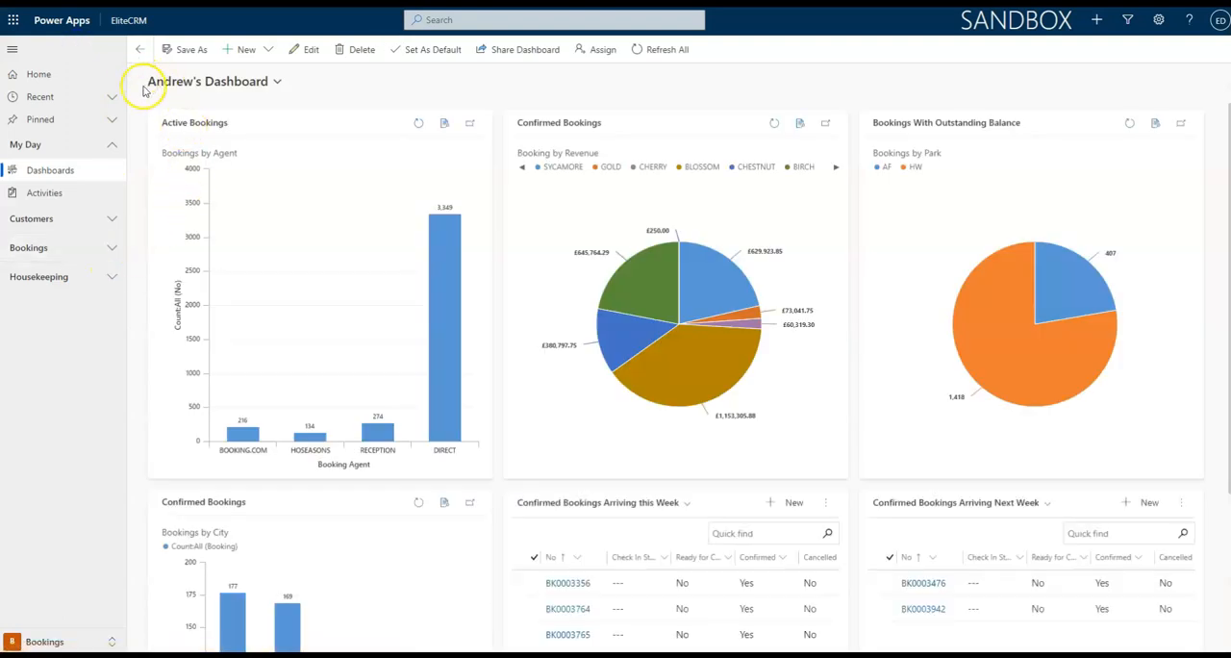
left_click(254, 83)
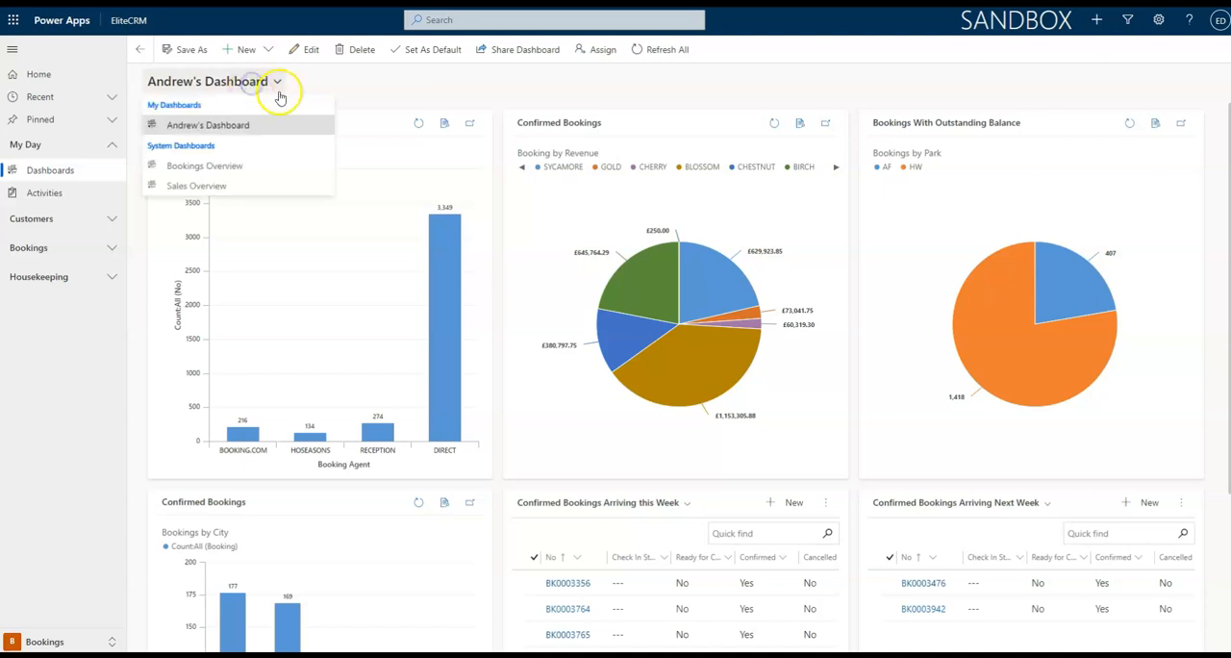
left_click(296, 125)
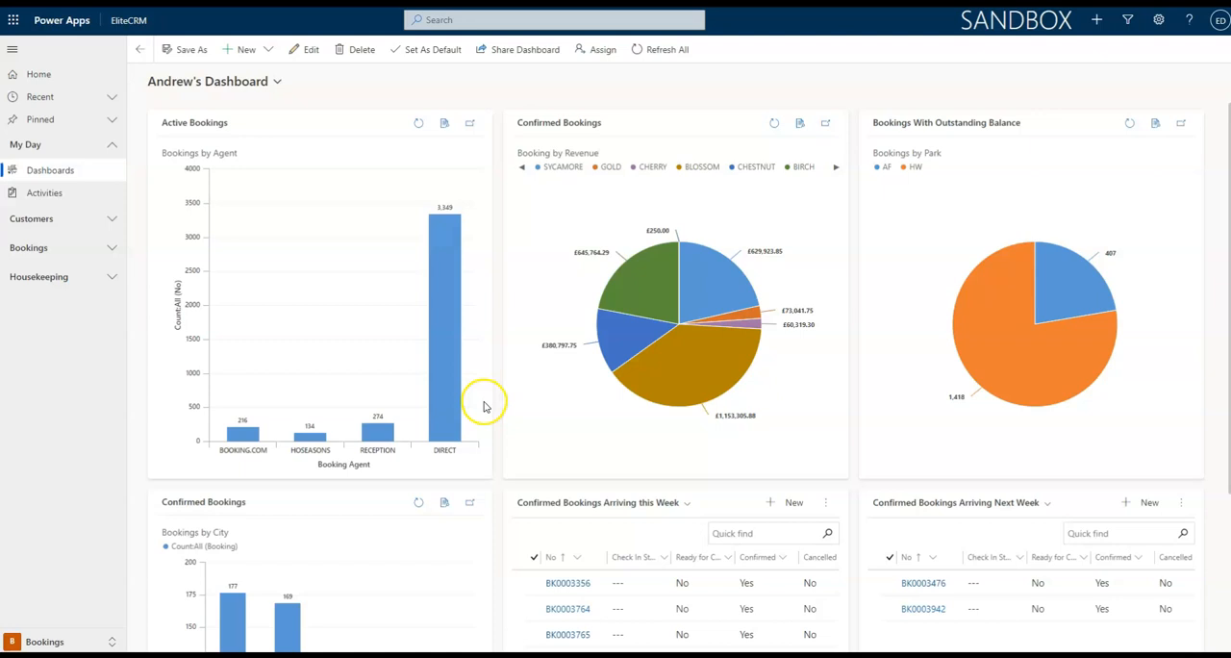
mouse_move(625, 301)
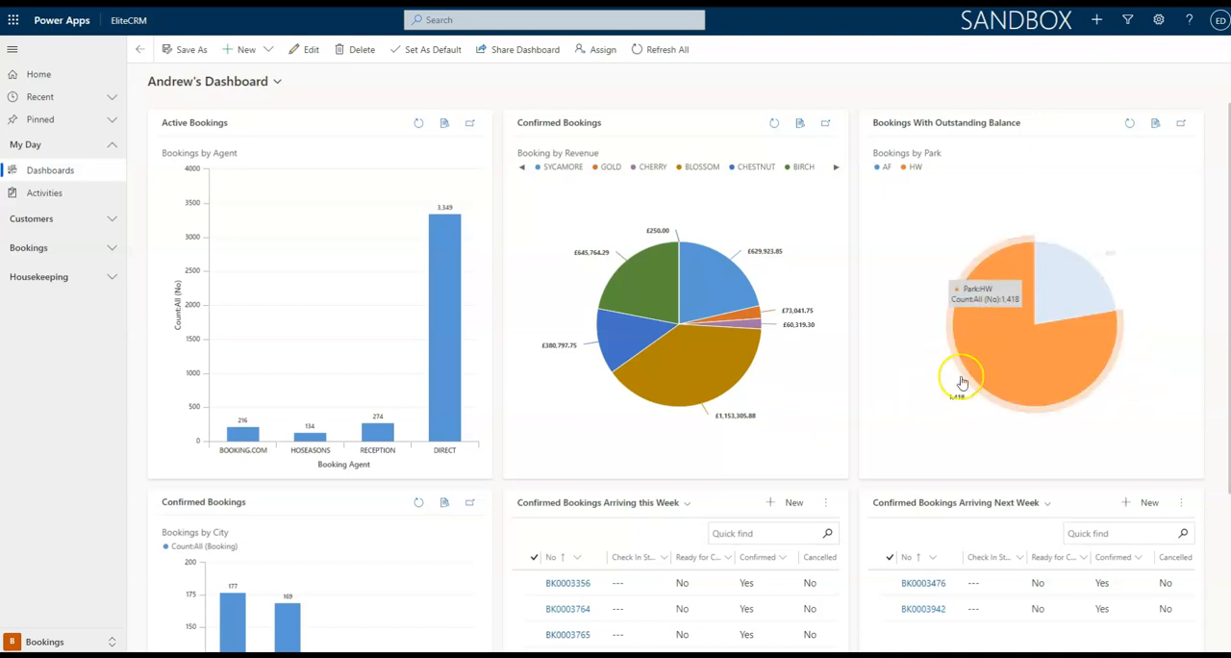
scroll(969, 468, "down", 3)
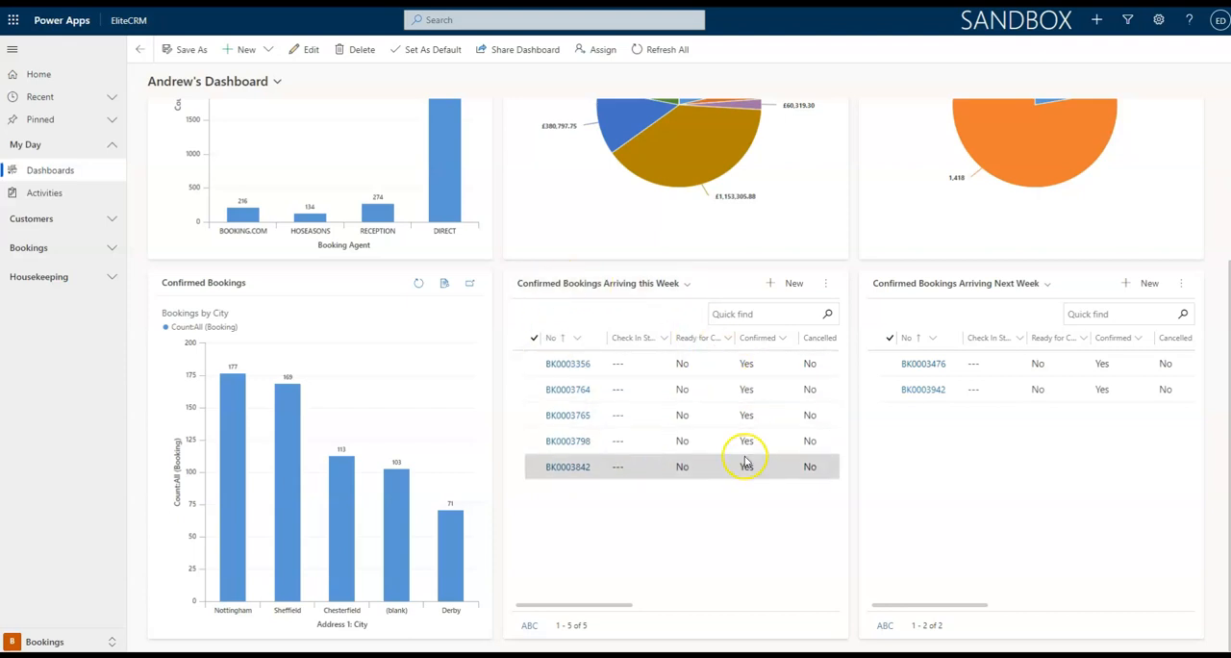
Switch the lower-middle list to the Confirmed Bookings Arriving Next Week view and return it to Confirmed Bookings Arriving this Week.
left_click(636, 289)
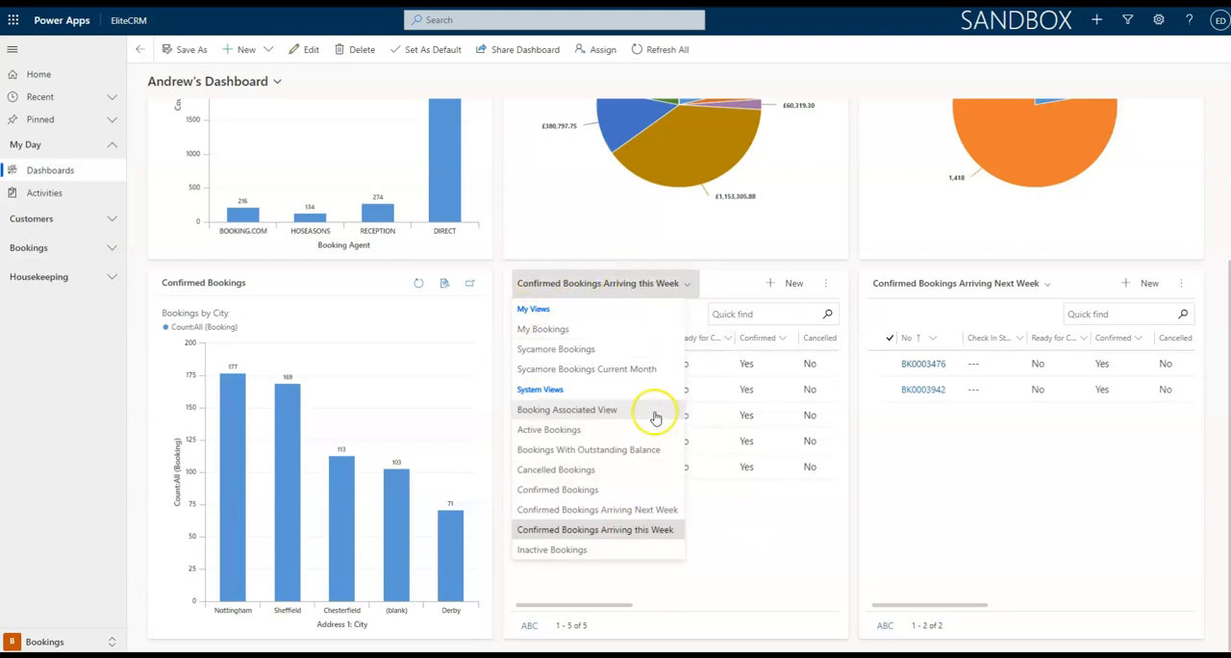
left_click(625, 515)
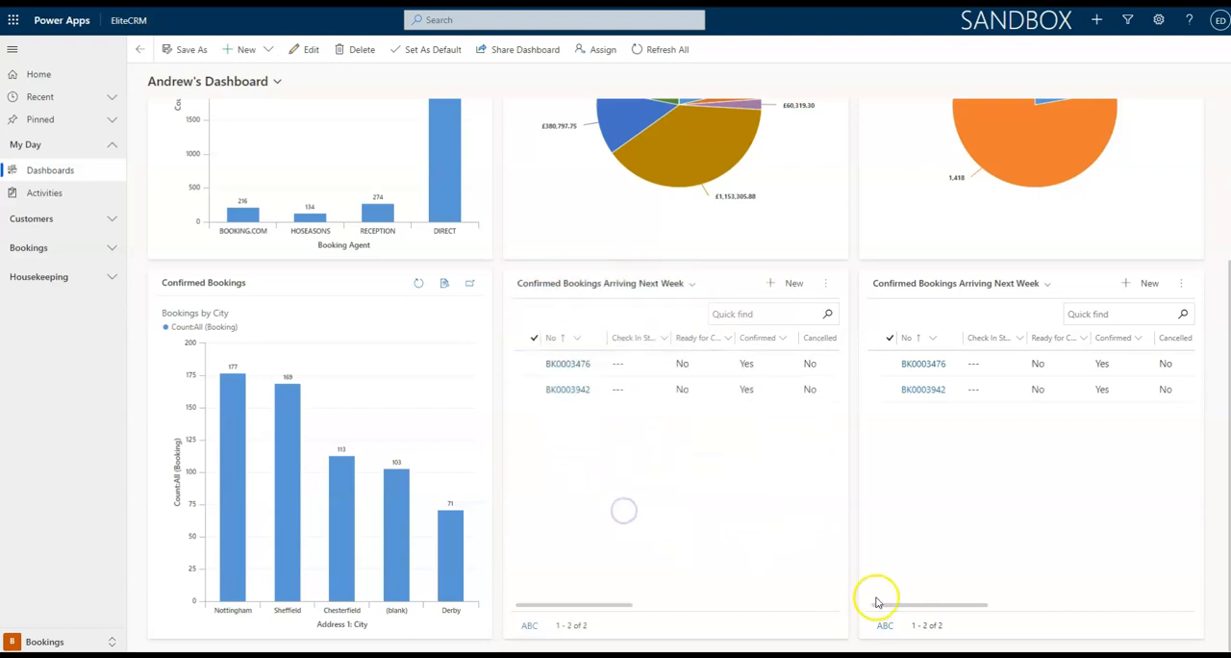
left_click(636, 287)
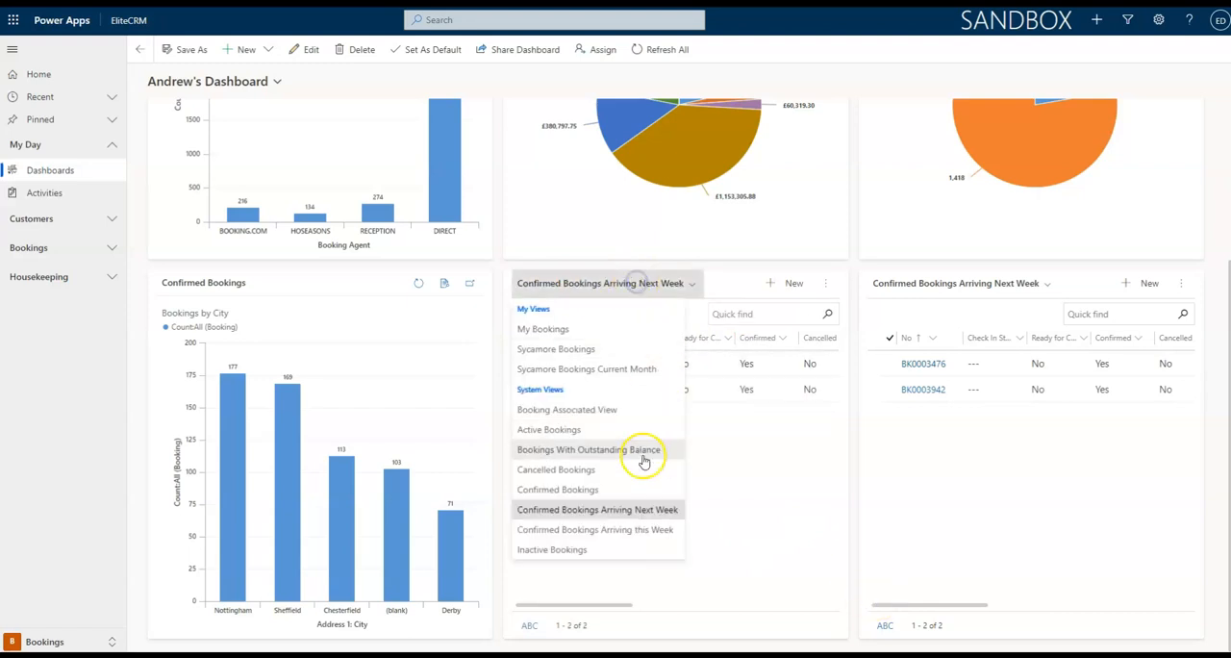
left_click(642, 525)
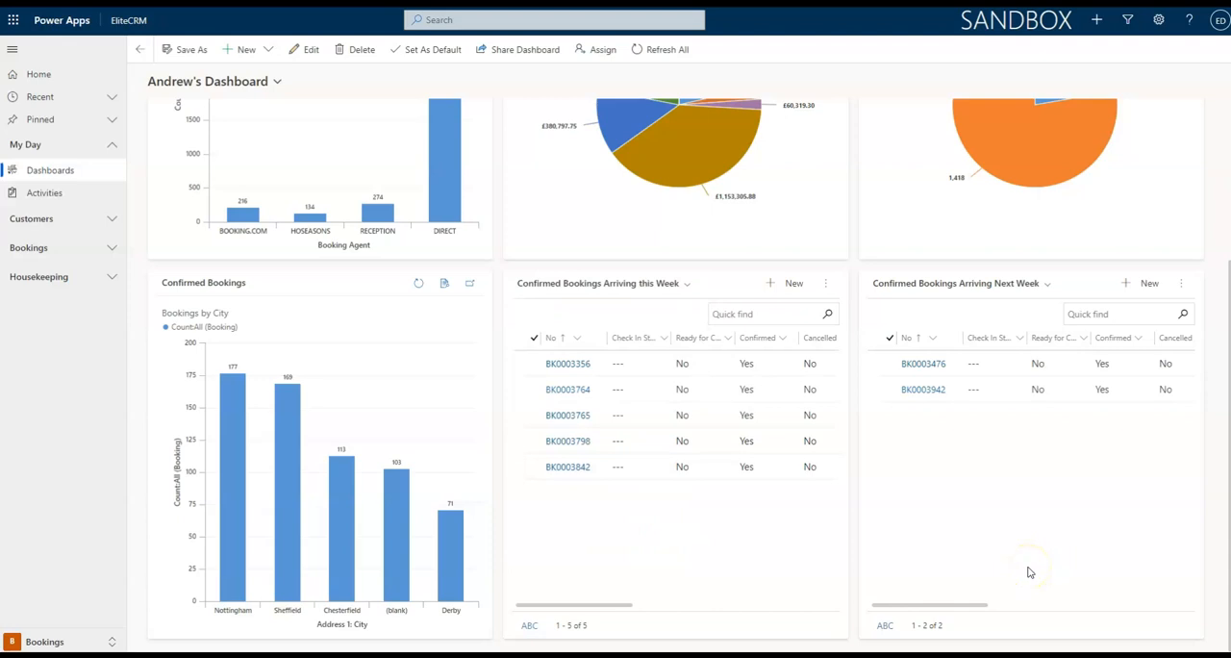
left_click(735, 318)
left_click(749, 501)
Set the personal dashboard as the default and look at its user and team sharing options without sharing it.
scroll(749, 501, "up", 3)
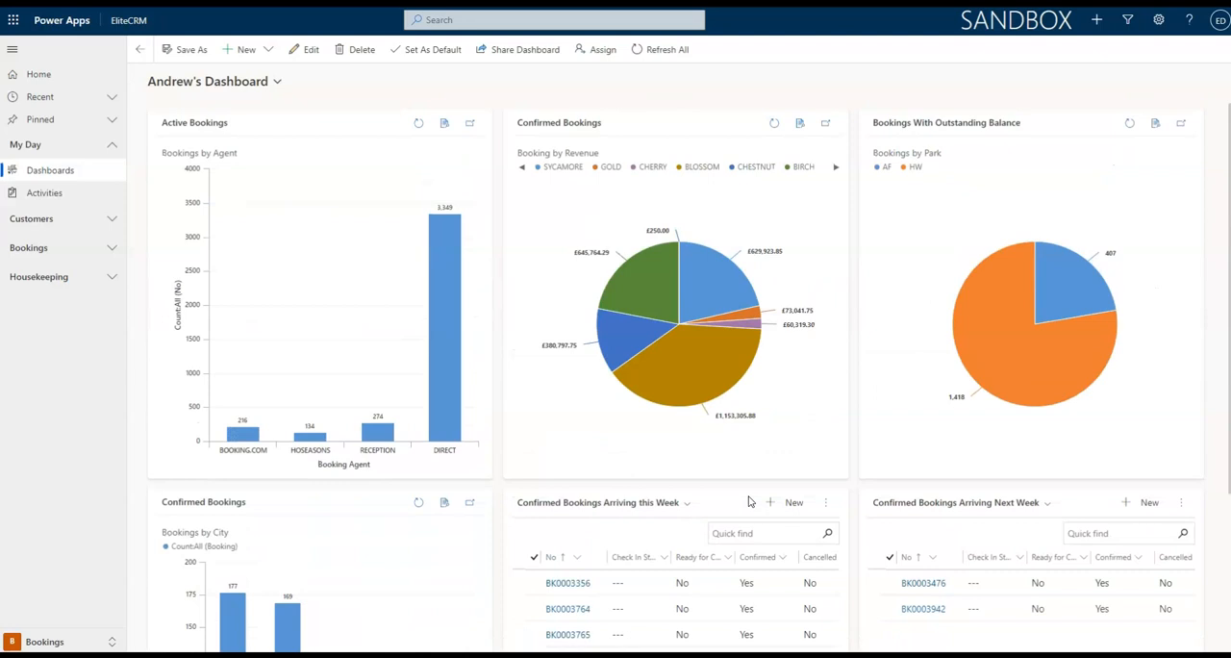
left_click(423, 53)
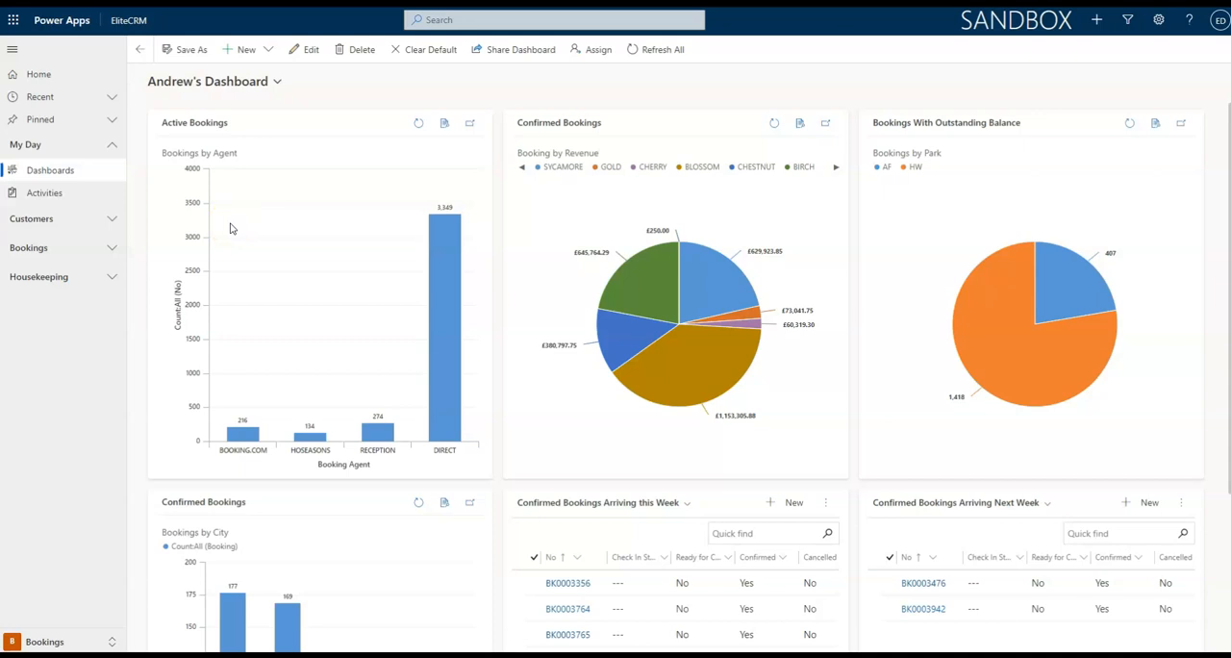
left_click(510, 59)
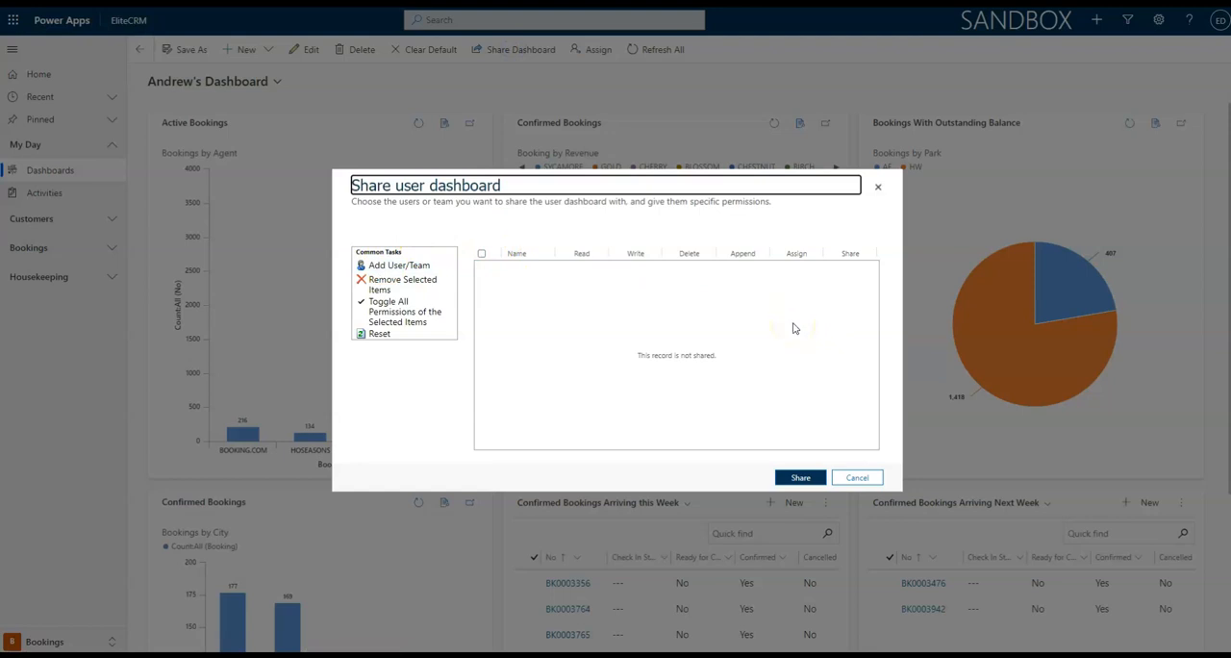
left_click(859, 478)
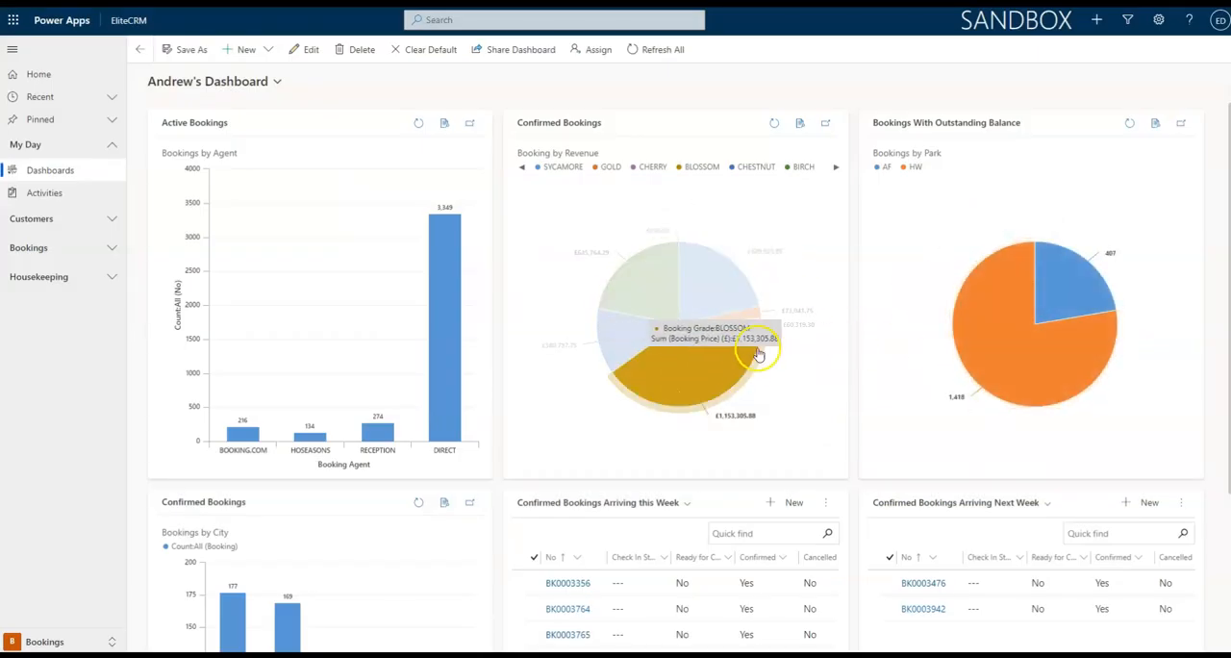